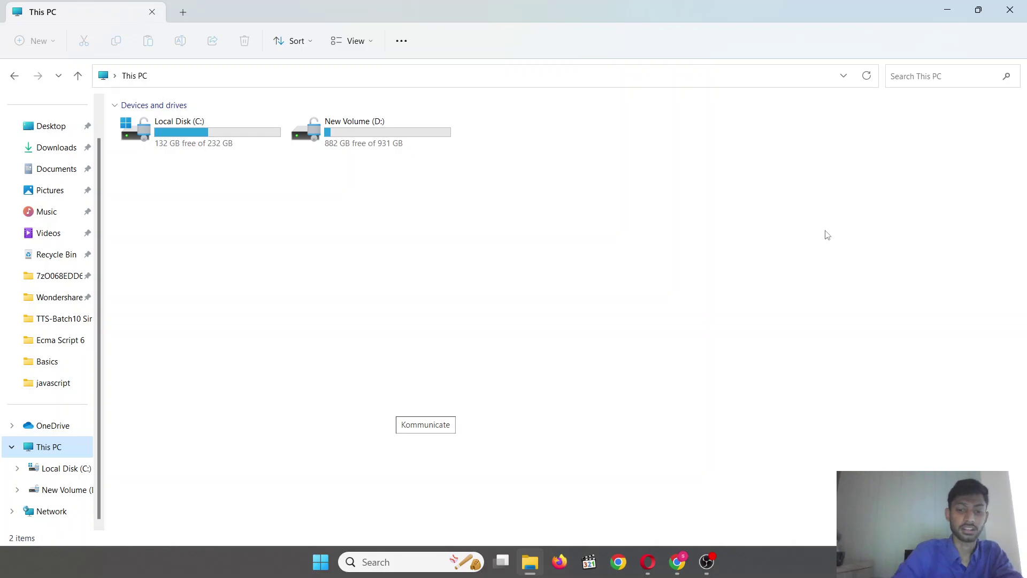
Switch to Chrome, search Google for "tabnine" and open the official Tabnine website
click(679, 561)
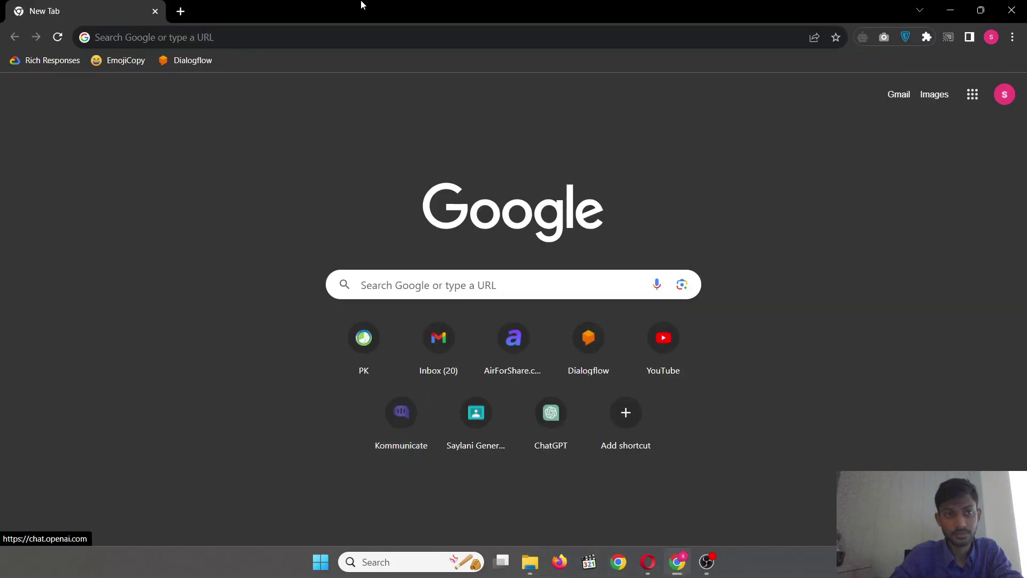
click(283, 37)
text(y)
key(BackSpace)
key(BackSpace)
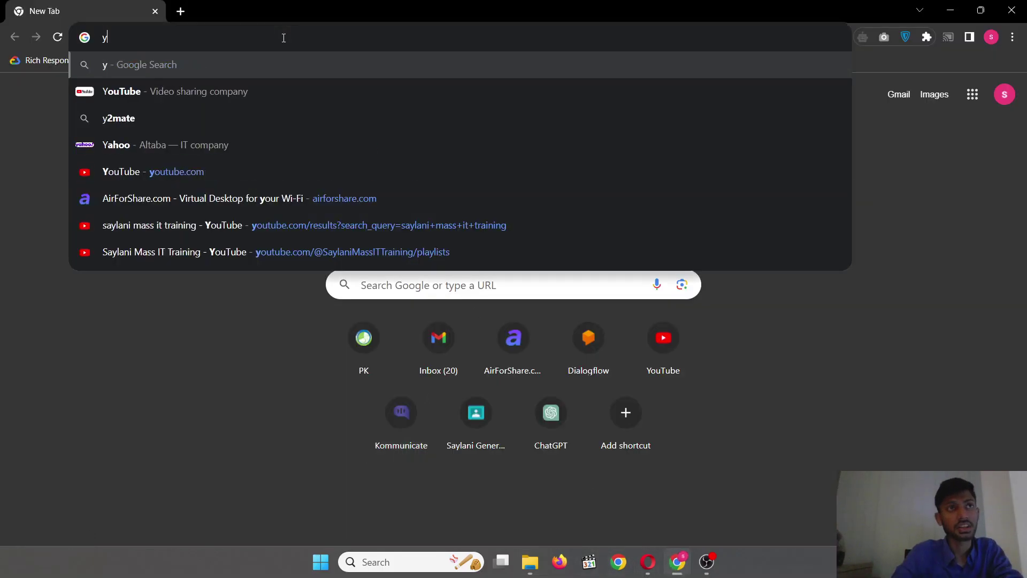
text(tabn)
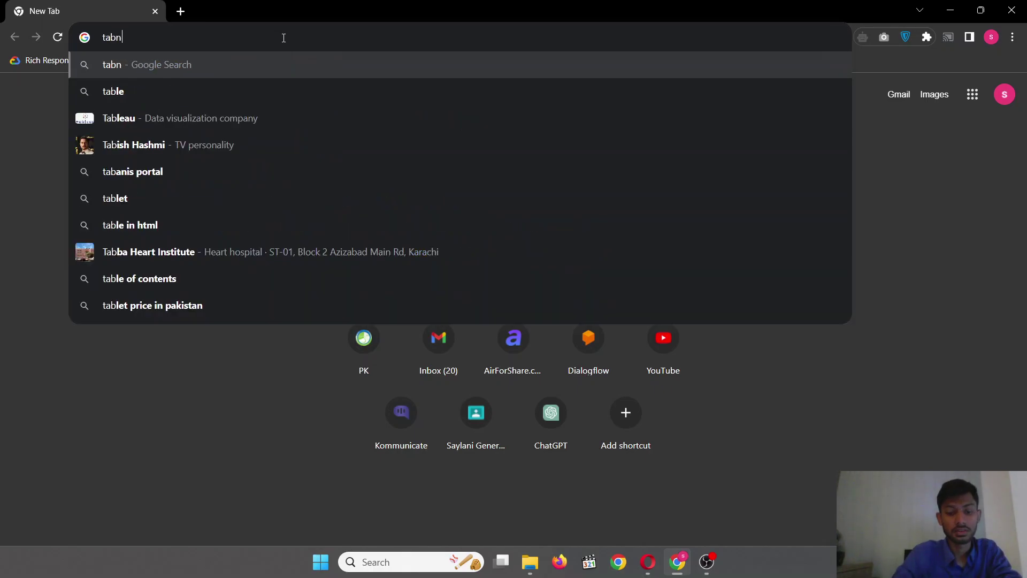
text(ine)
key(Return)
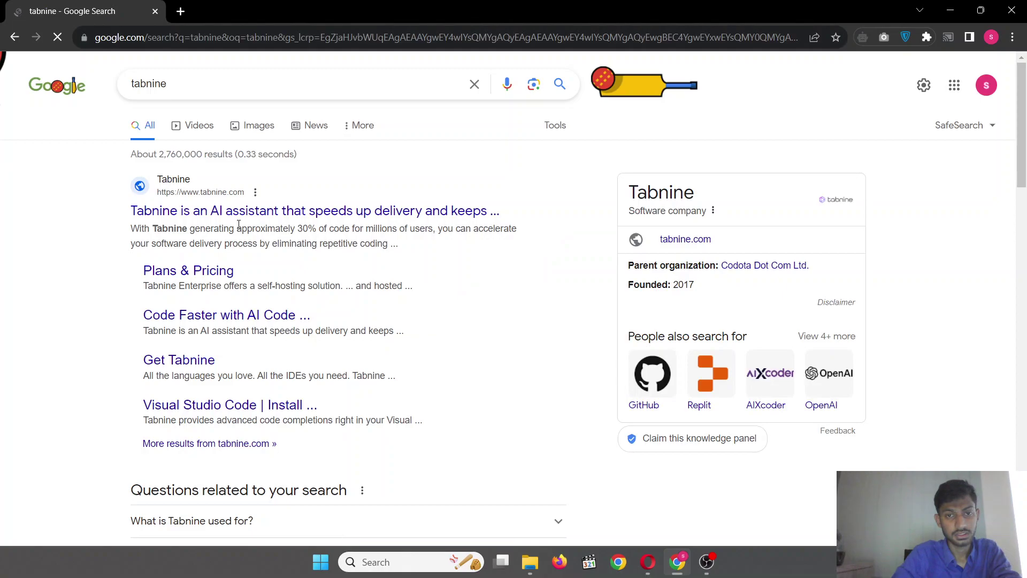
click(267, 220)
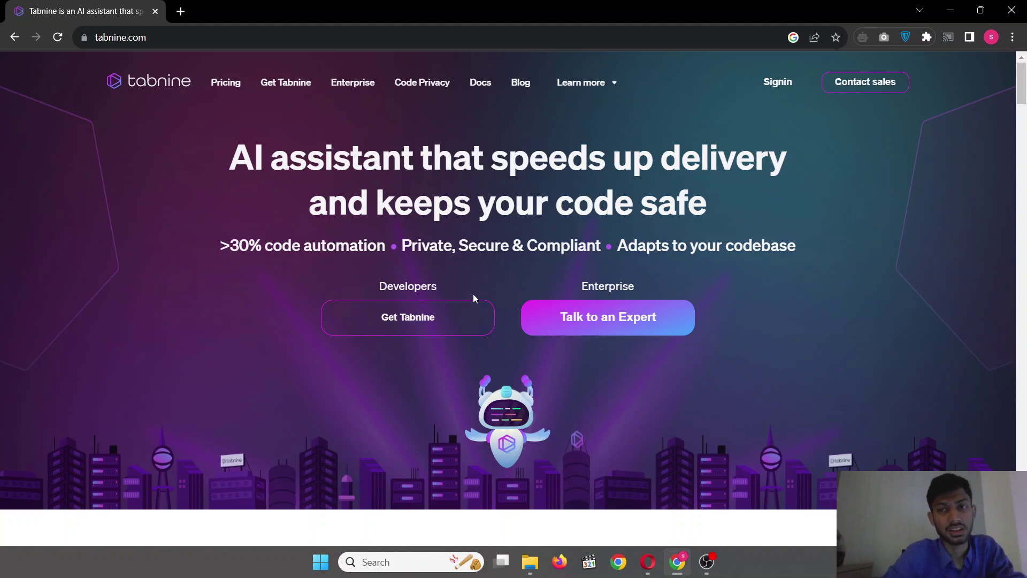
scroll(473, 298, down, 3)
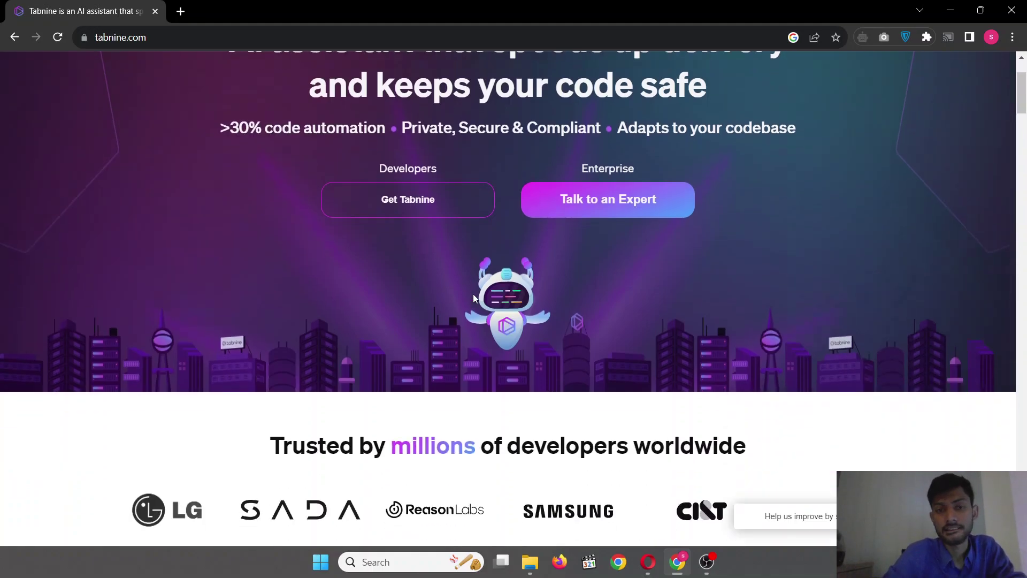
Launch Visual Studio Code and search its extension marketplace for "tabnine"
click(427, 563)
text(vs)
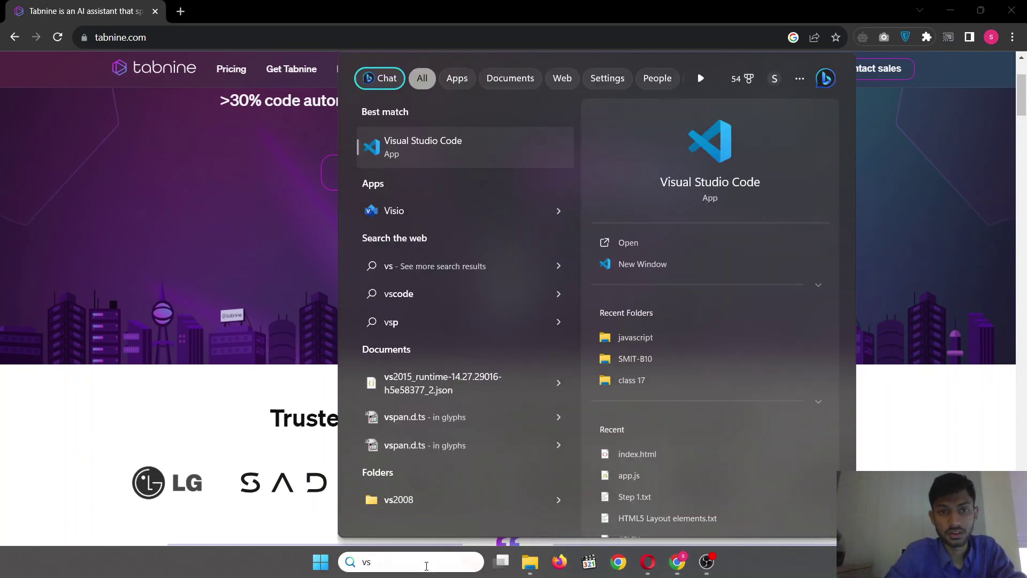
key(Escape)
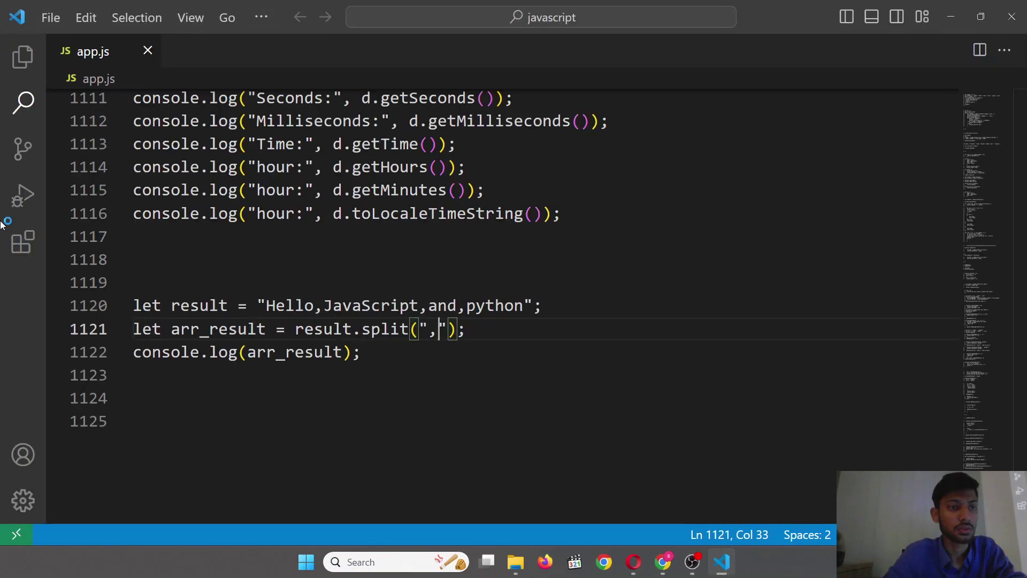
click(22, 259)
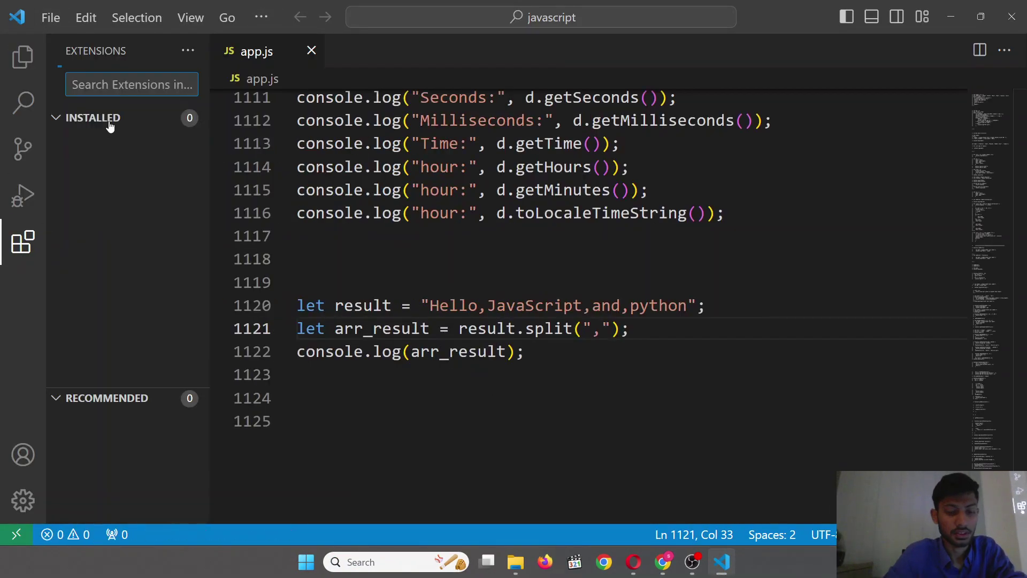
text(tan)
key(BackSpace)
text(b)
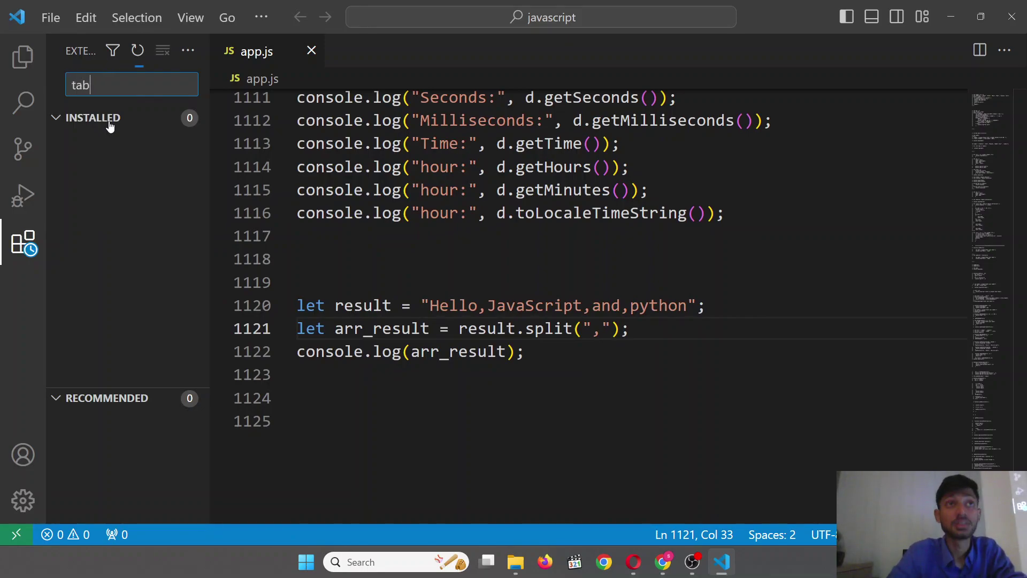
text(ninr)
key(BackSpace)
text(e)
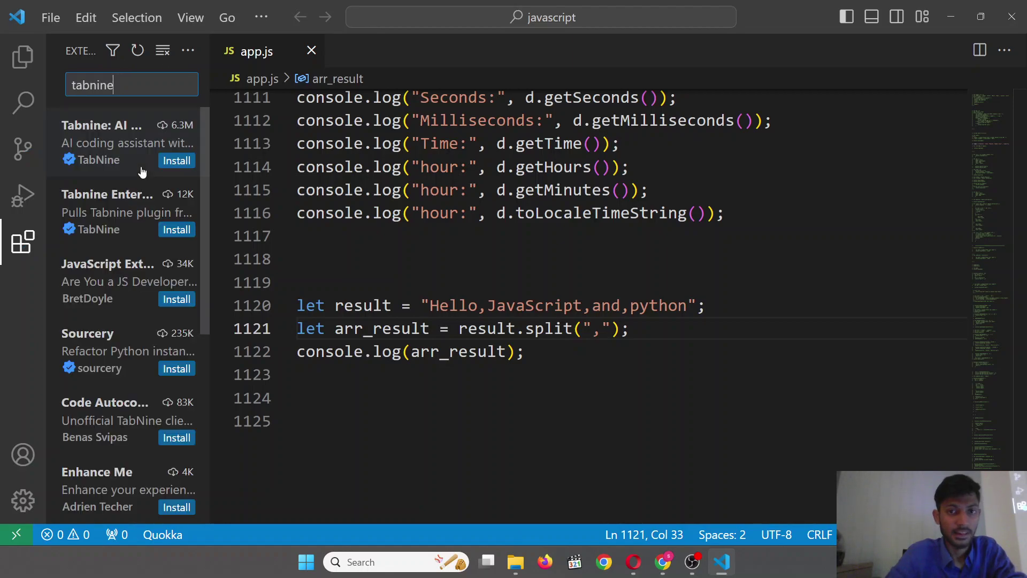
Install the Tabnine AI Autocomplete & Chat and Tabnine Enterprise extensions, dismissing the server URL request
click(176, 161)
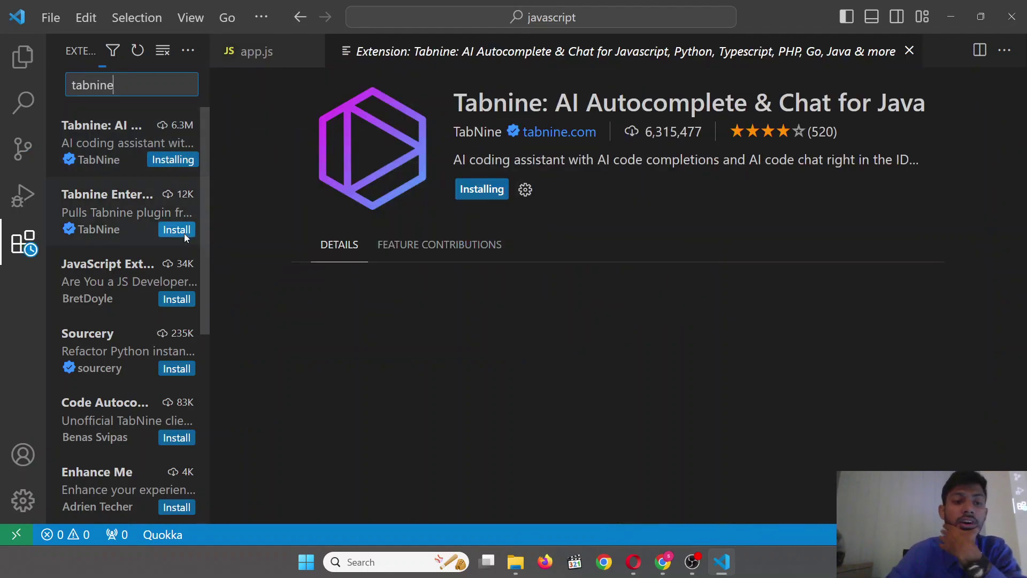
click(184, 234)
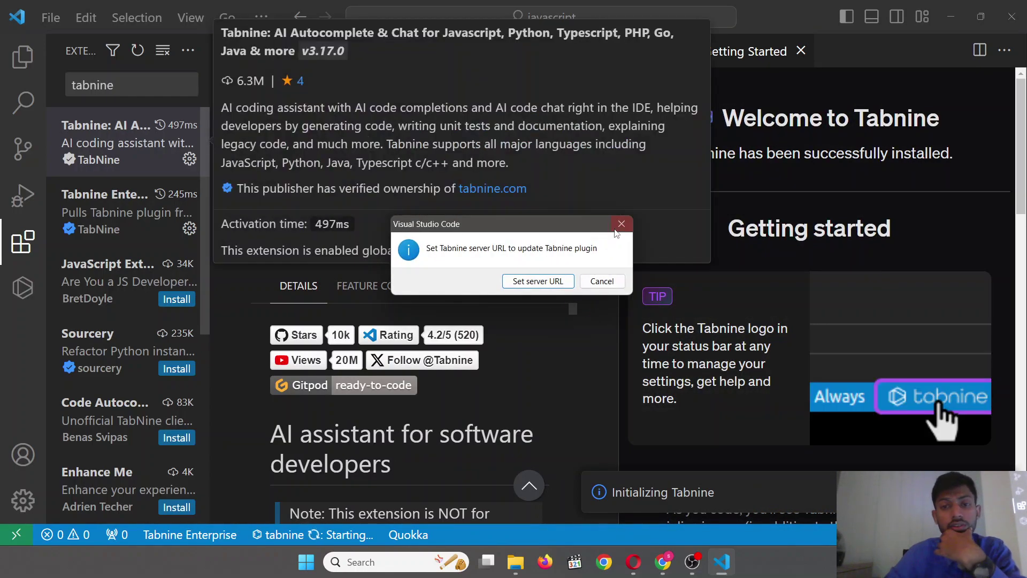
click(618, 227)
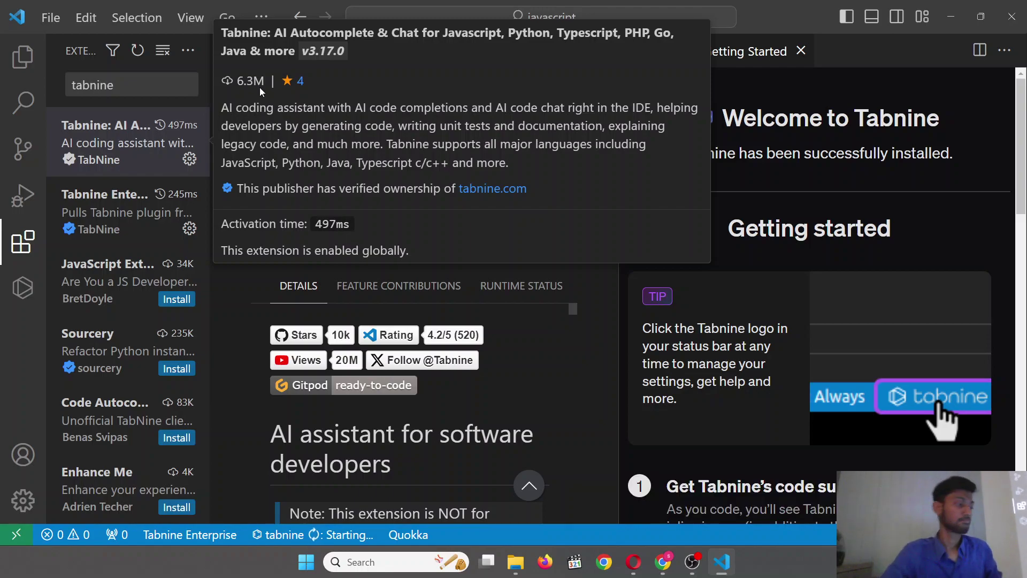
Switch to Chrome, open Google Meet and start a new instant meeting
key(alt+Tab)
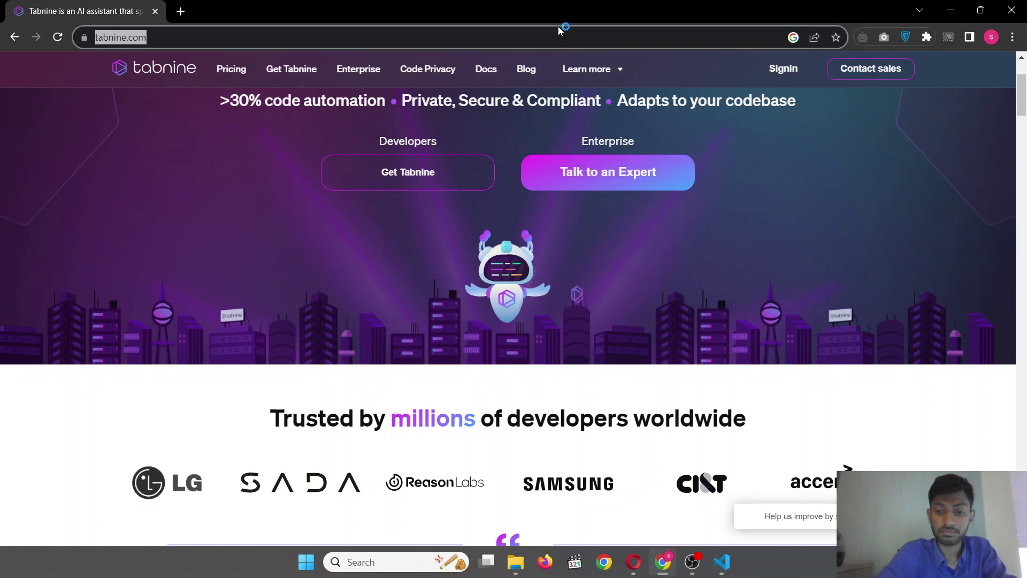
key(alt+Tab)
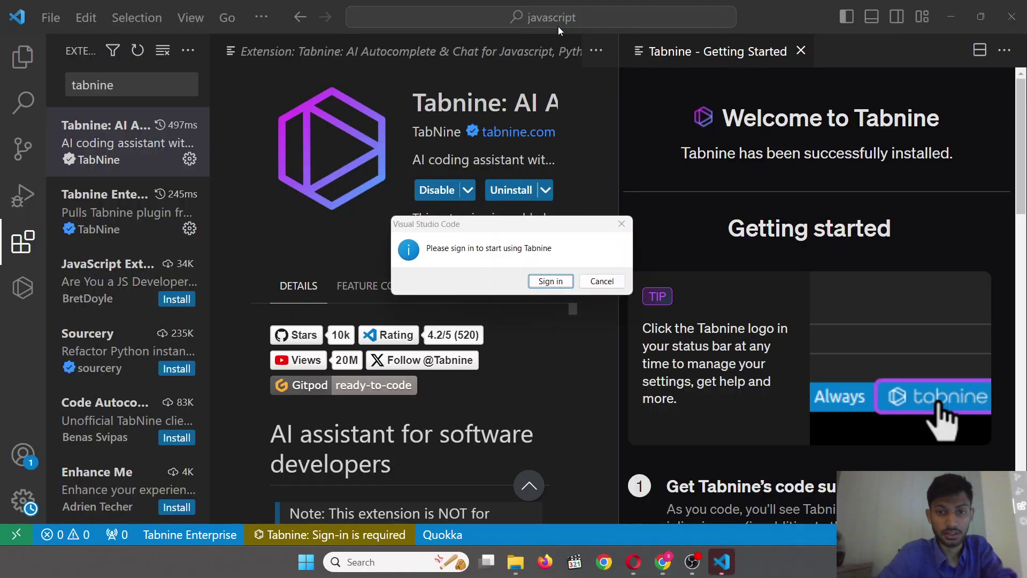
key(alt+Tab)
key(Tab)
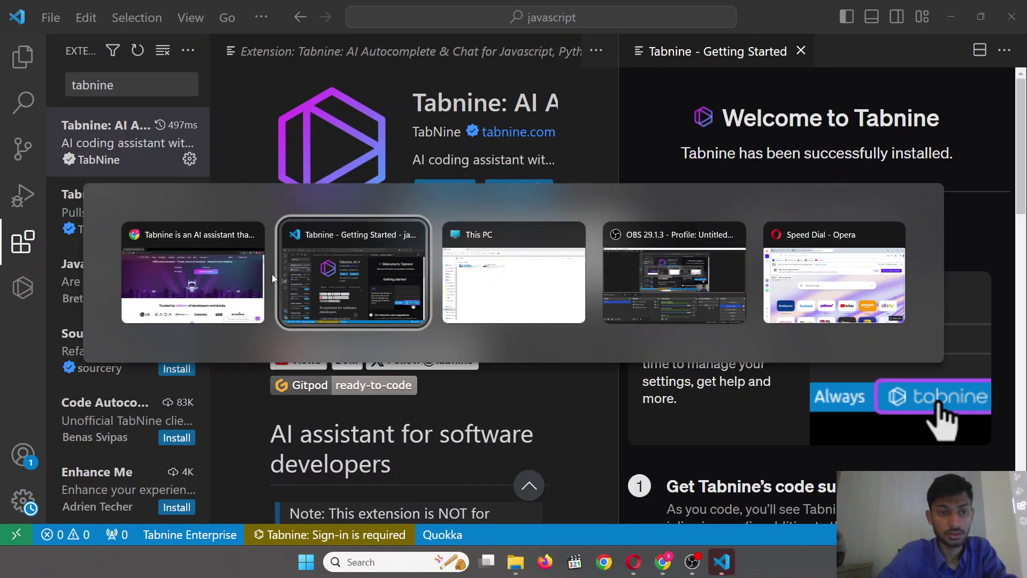
click(233, 283)
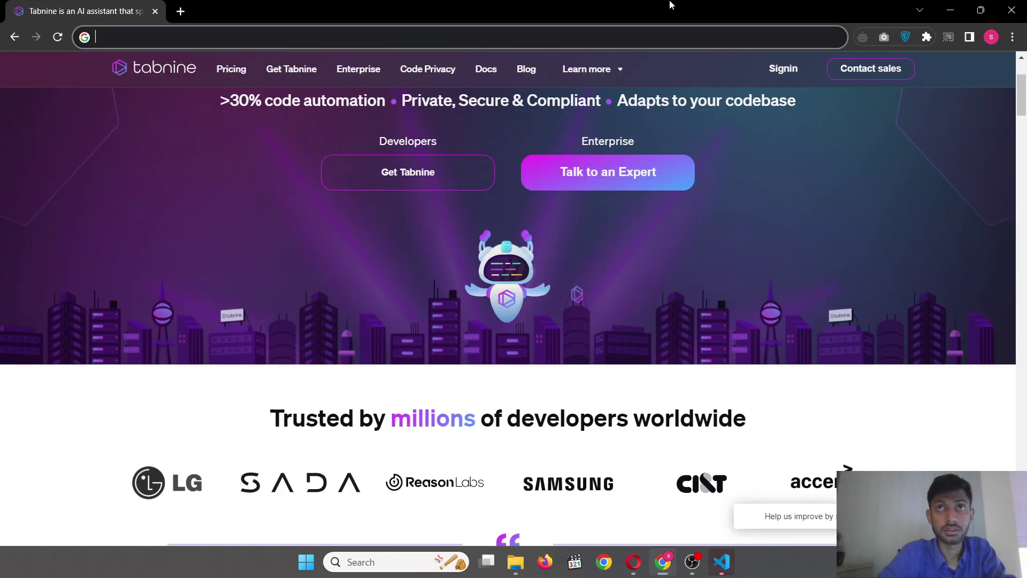
text(mee)
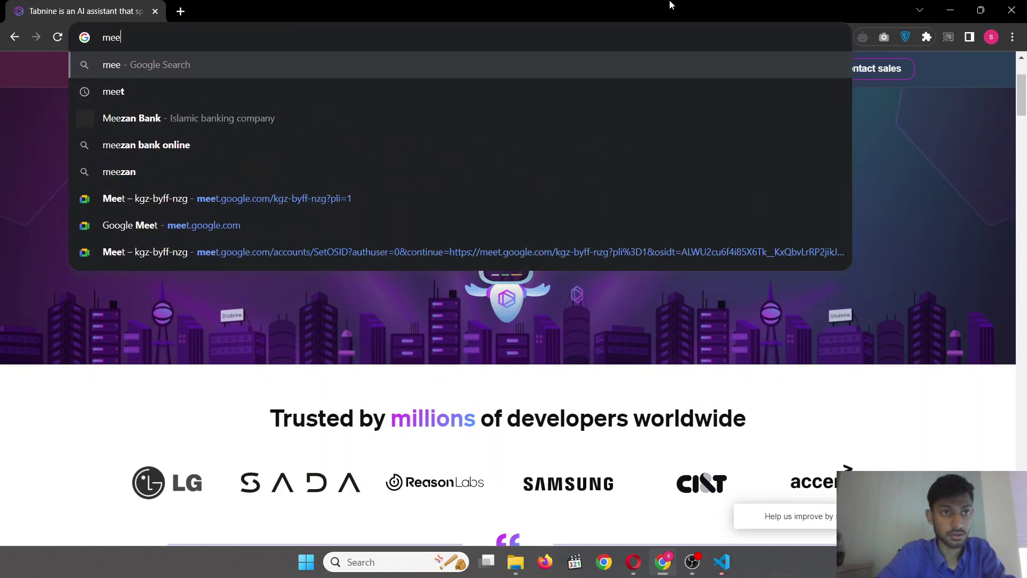
click(490, 229)
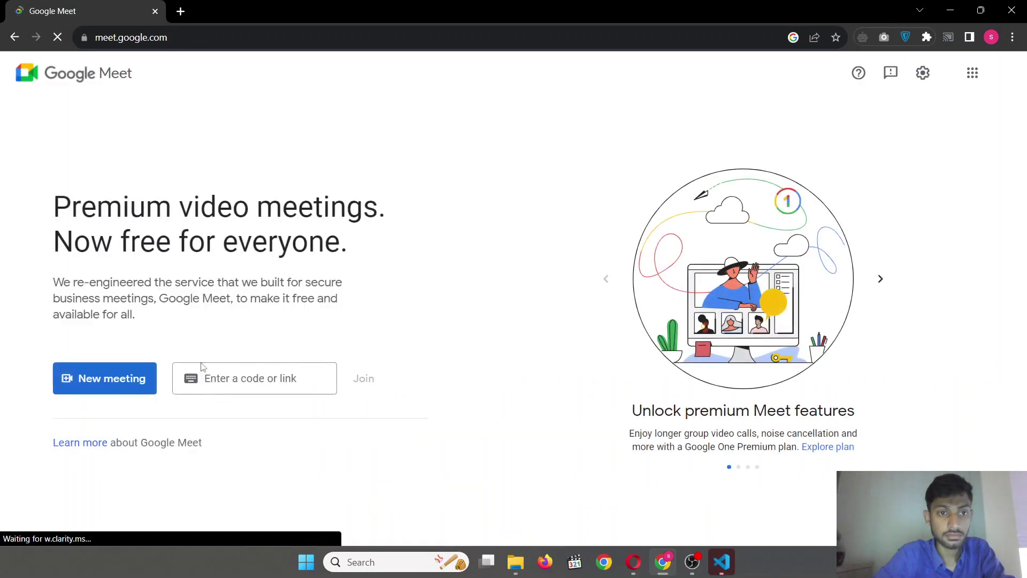
click(127, 385)
click(167, 406)
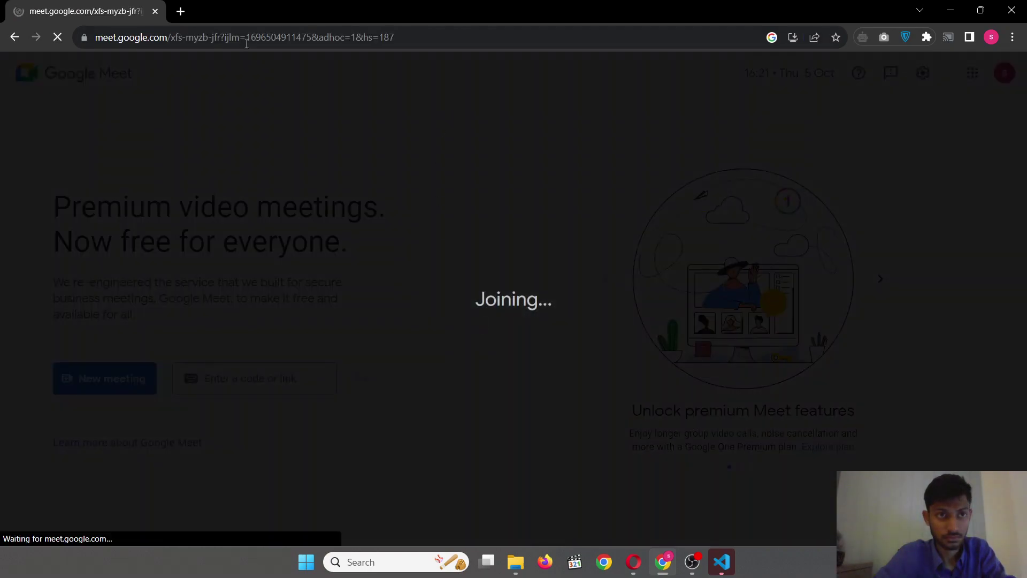
Copy the meeting link and save it as text on AirForShare in a new browser tab
drag(218, 38, 52, 66)
key(ctrl+c)
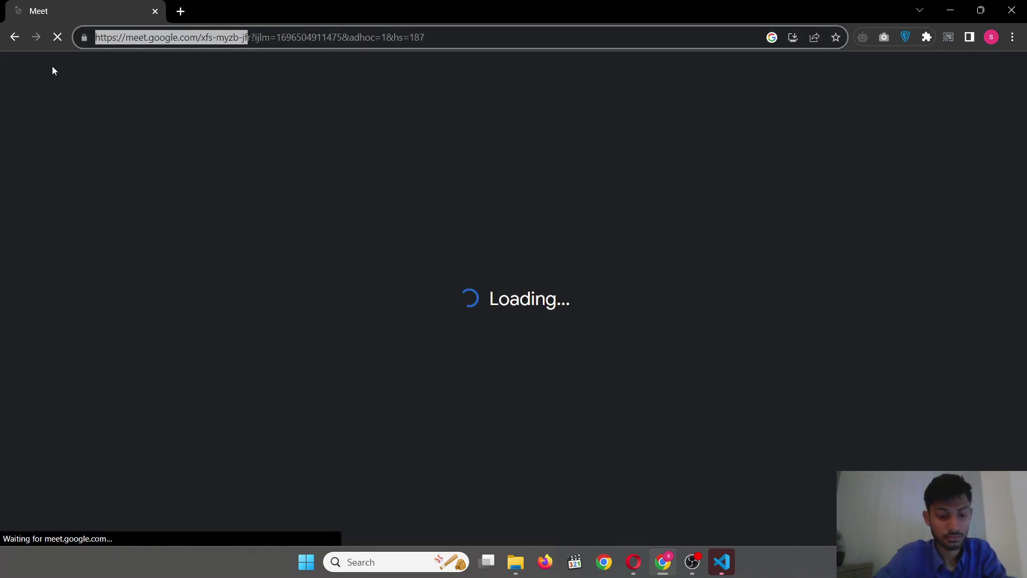
click(181, 11)
text(a)
key(Return)
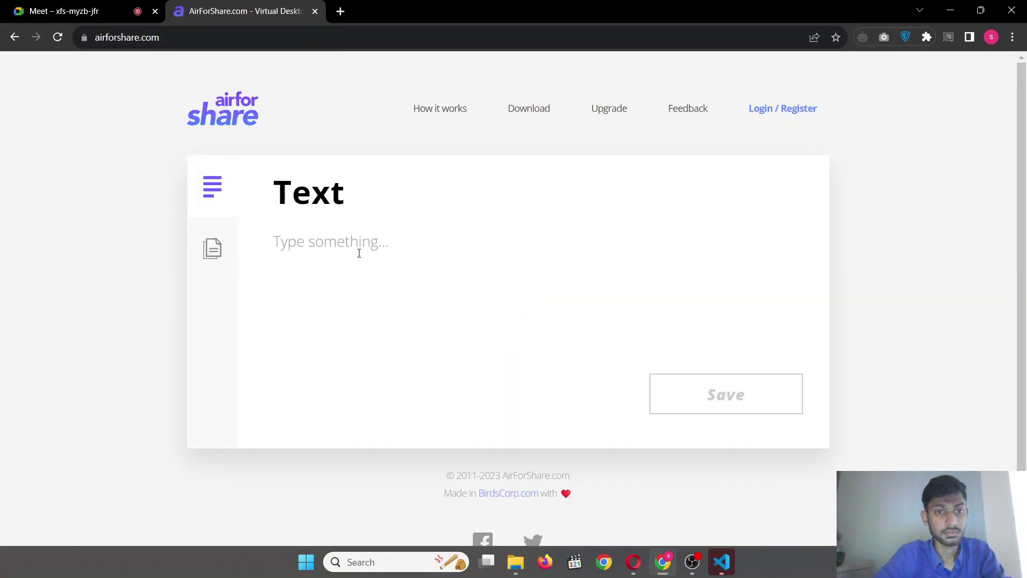
key(ctrl+v)
text(r)
click(659, 412)
Copy the joining link from the Meet call's meeting-ready card and save it over the existing AirForShare text
click(23, 5)
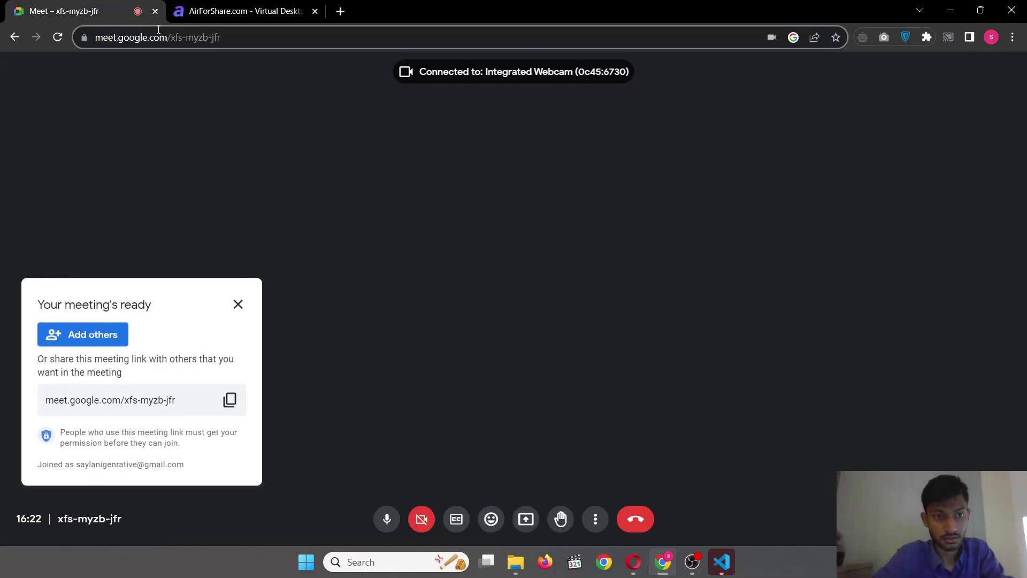
click(240, 6)
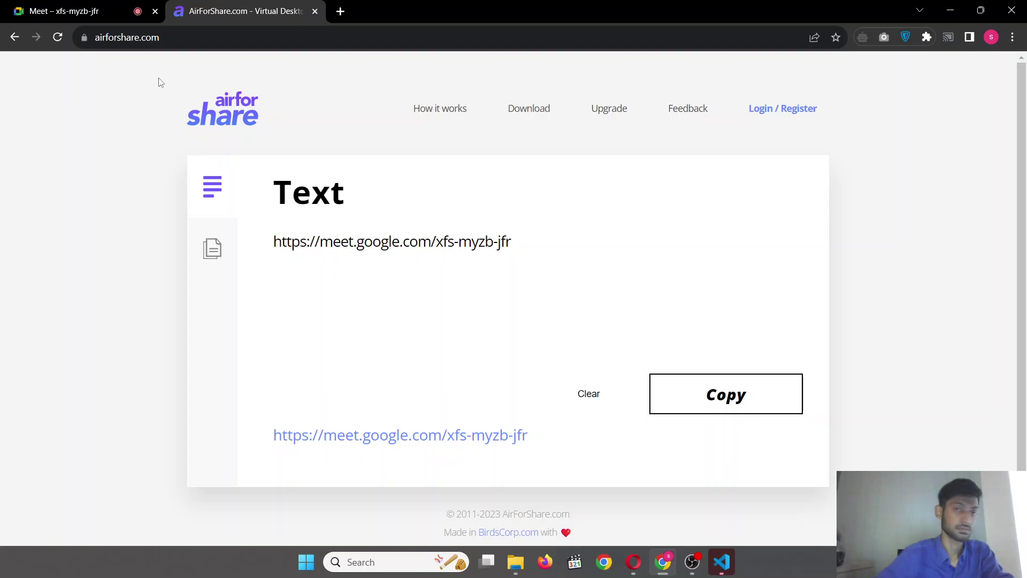
click(112, 19)
click(229, 399)
click(241, 11)
key(ctrl+a)
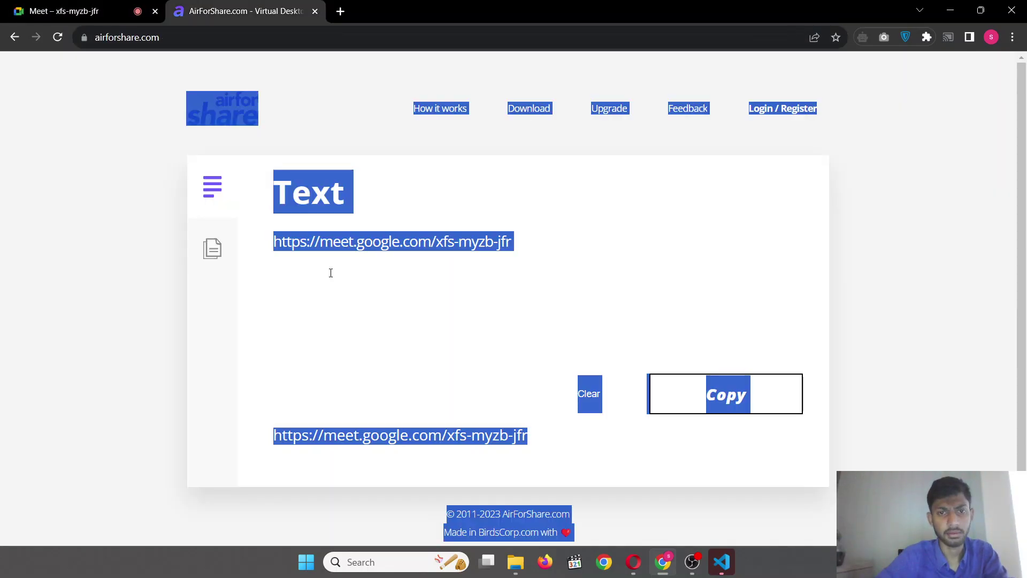
click(438, 269)
key(ctrl+a)
key(ctrl+v)
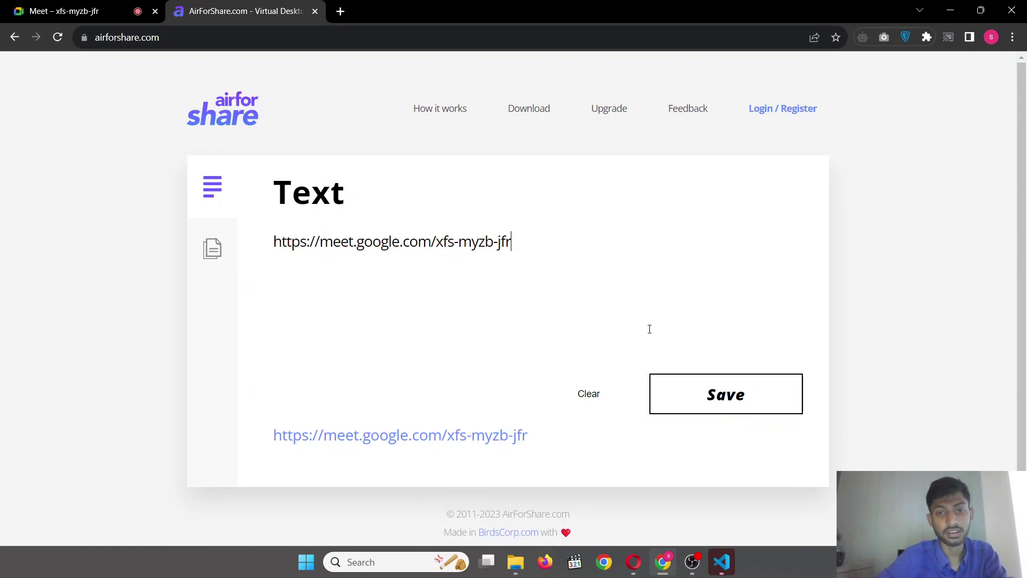
click(698, 392)
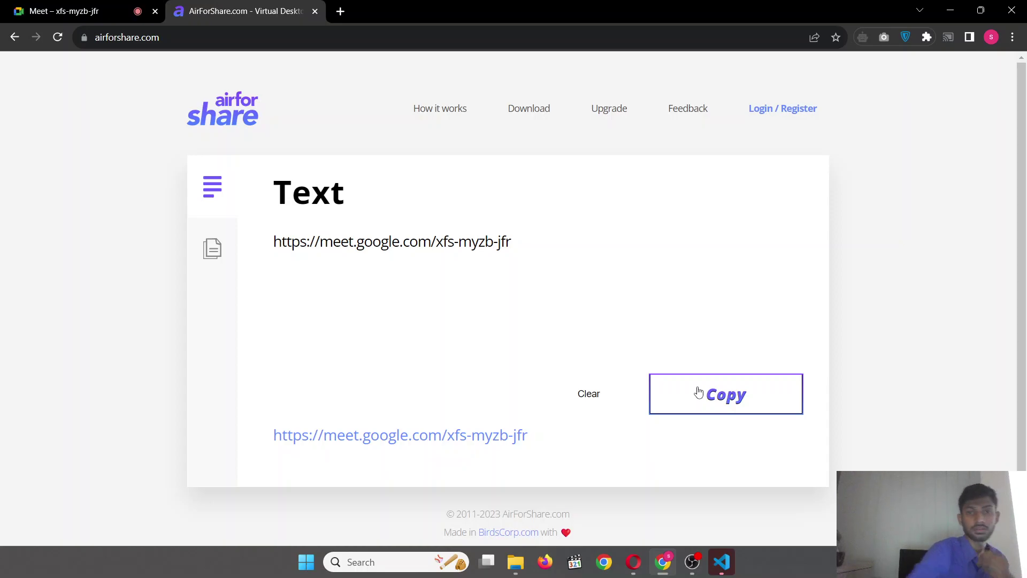
Return to the Meet call, admit the waiting participant and mute the microphone
click(54, 11)
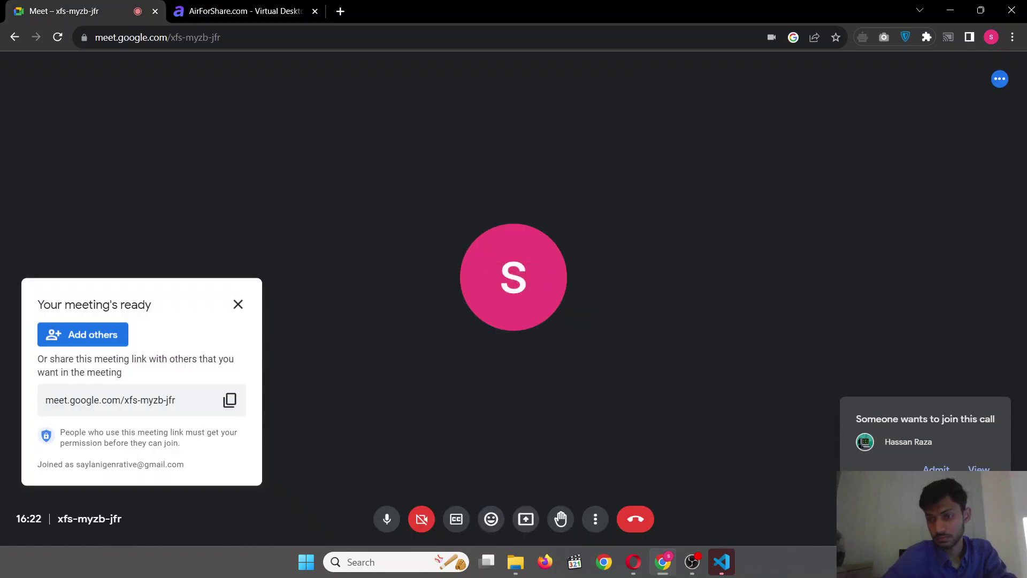
click(936, 469)
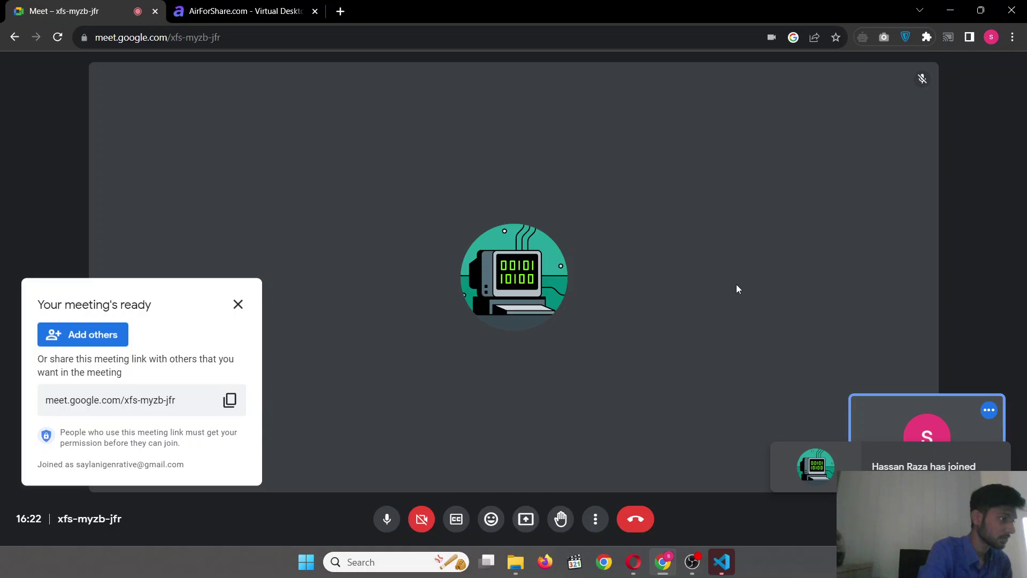
click(388, 519)
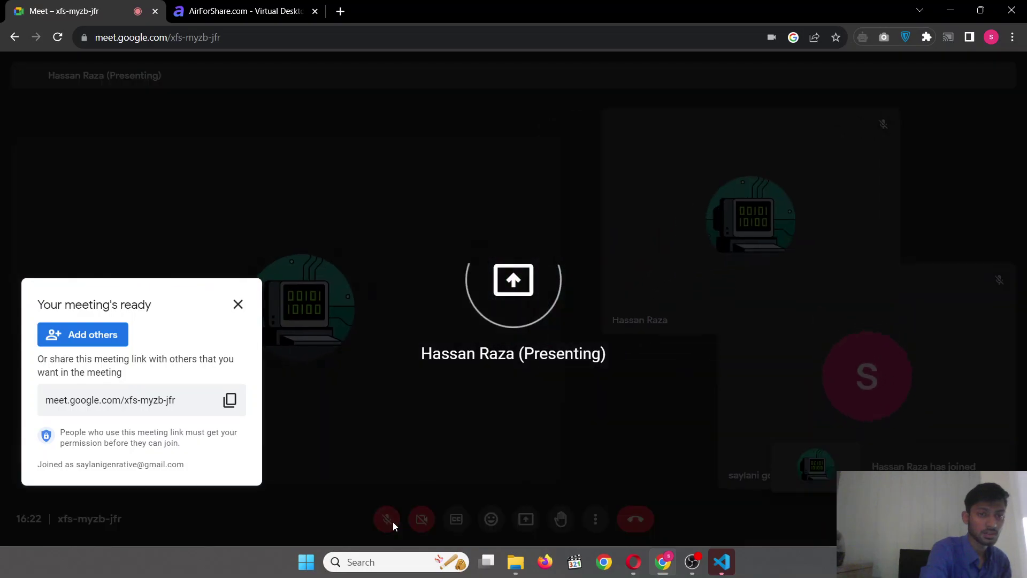
Close the meeting-ready card and enlarge the participant's shared screen showing the Render dashboard
click(238, 304)
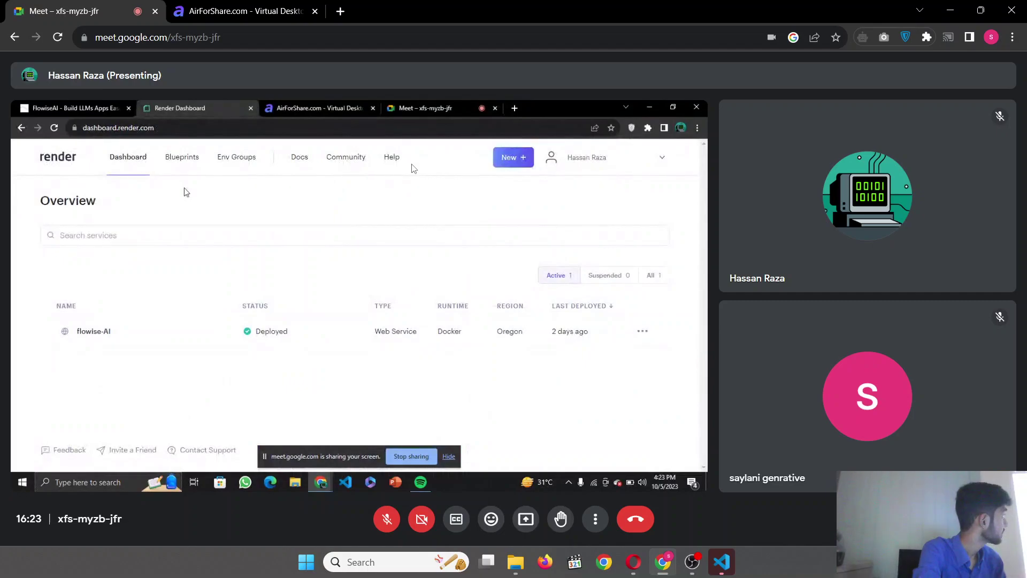
scroll(419, 255, up, 3)
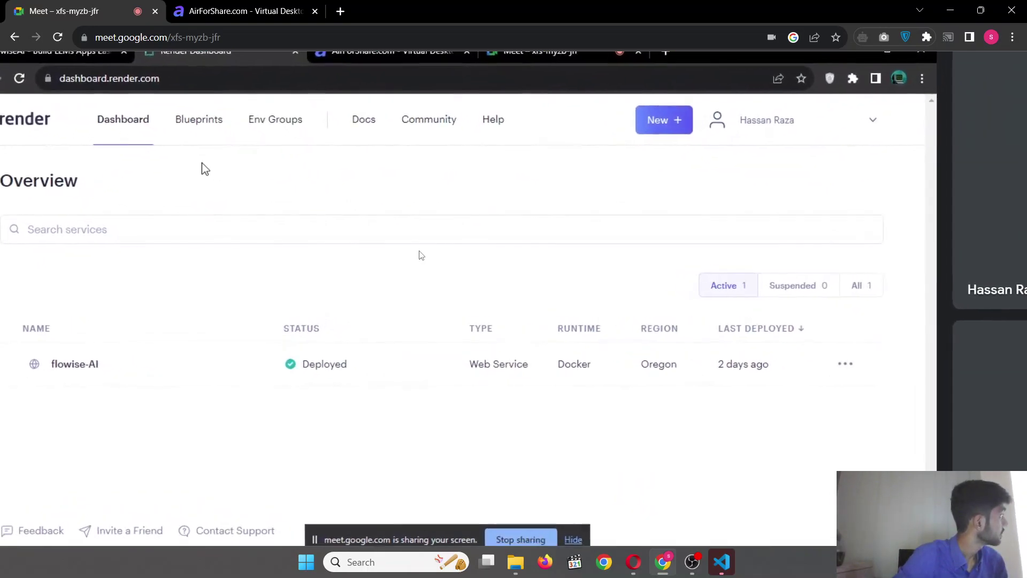
key(alt+Tab)
key(Tab)
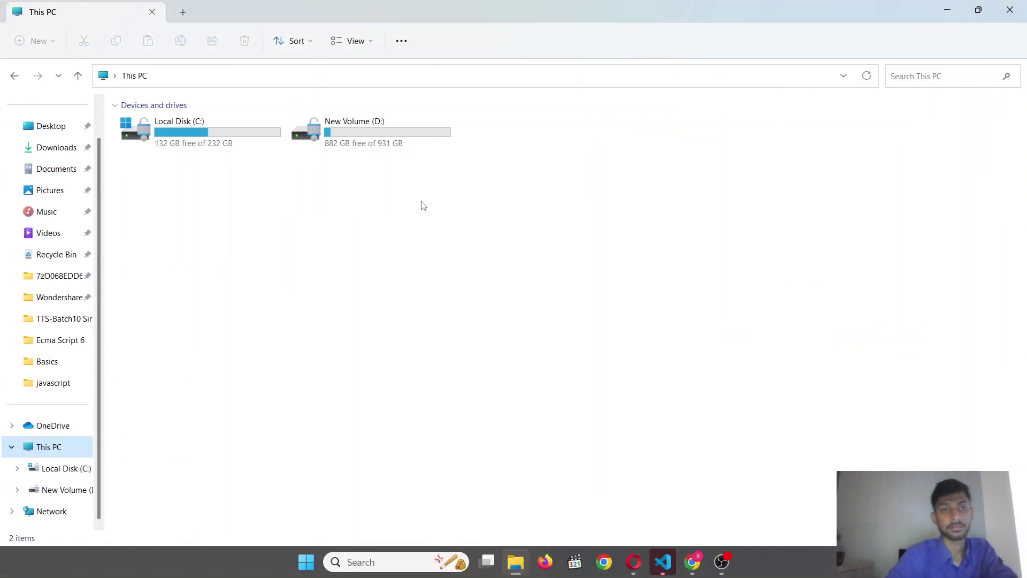
key(alt+Tab)
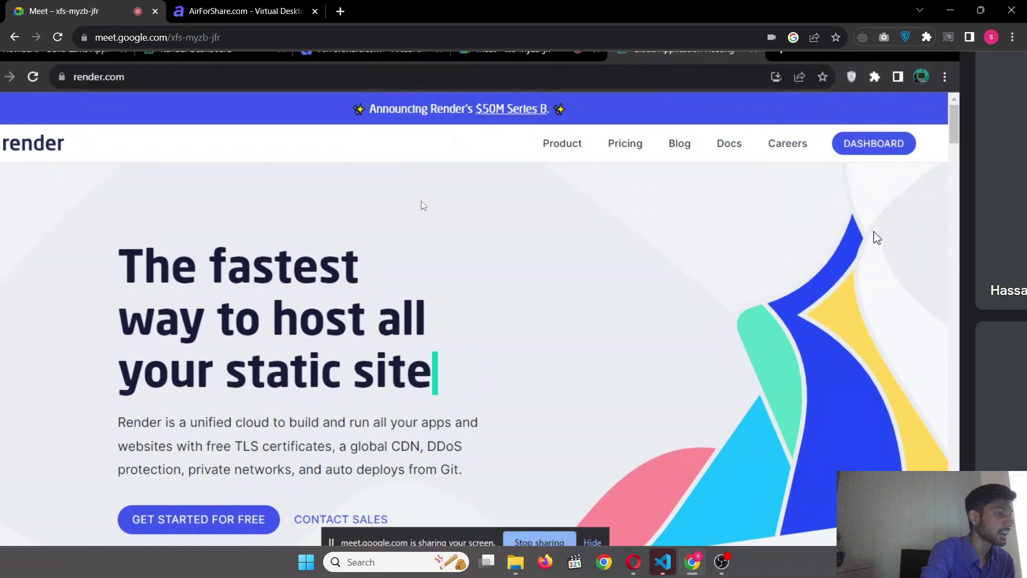
Open the Render dashboard and start a new Web Service built and deployed from a Git repository
click(883, 153)
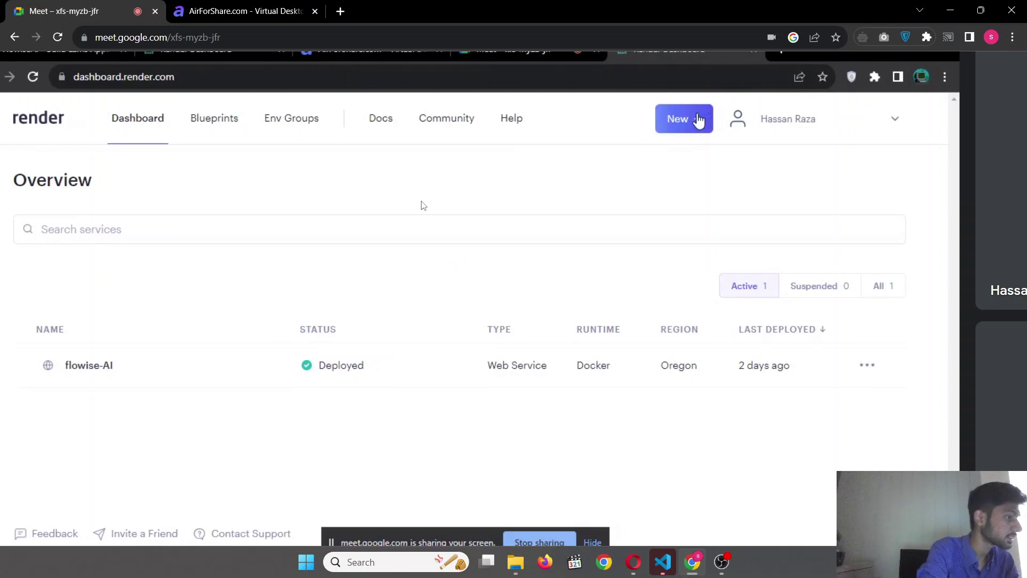
click(699, 119)
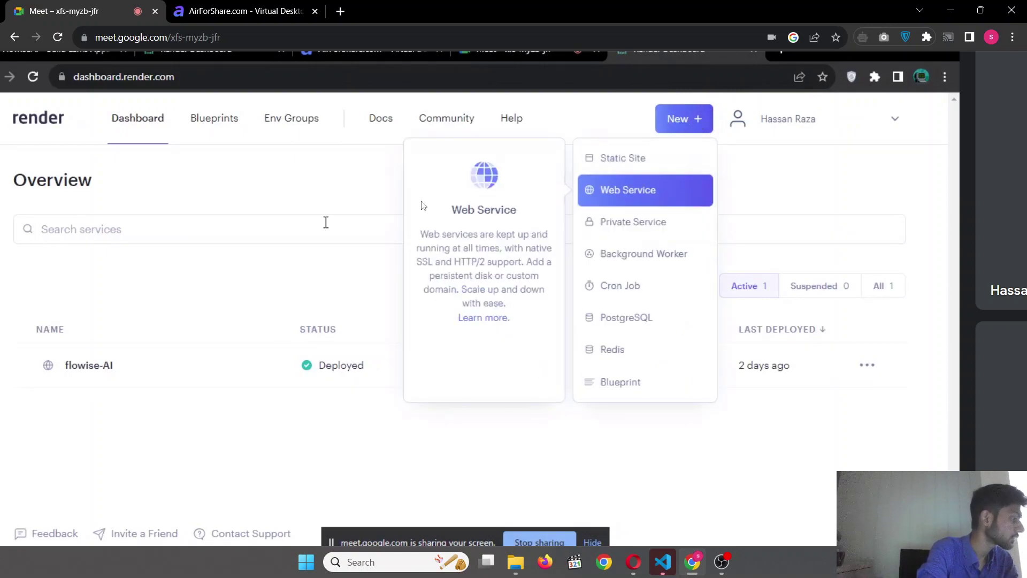
click(193, 301)
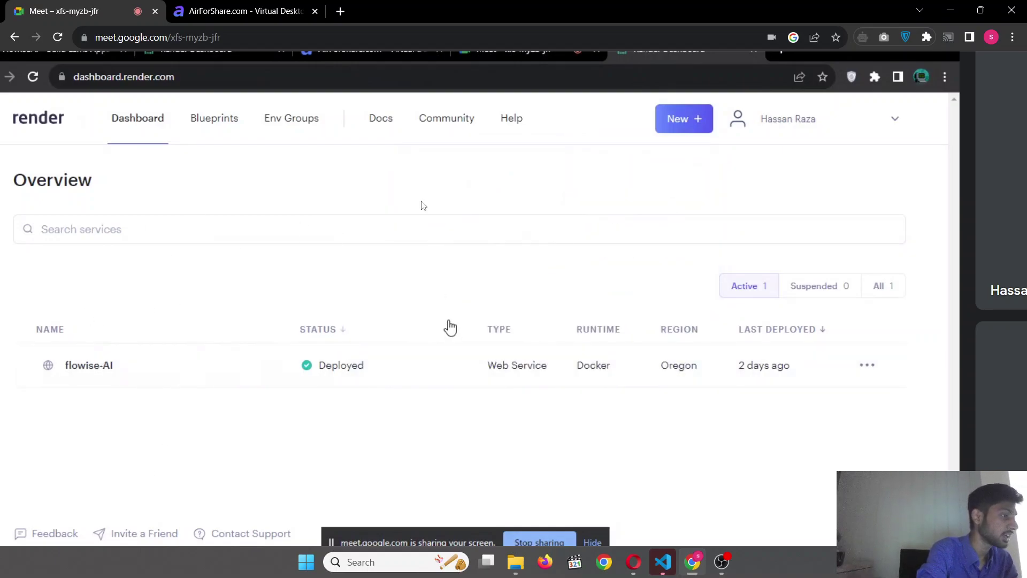
click(690, 126)
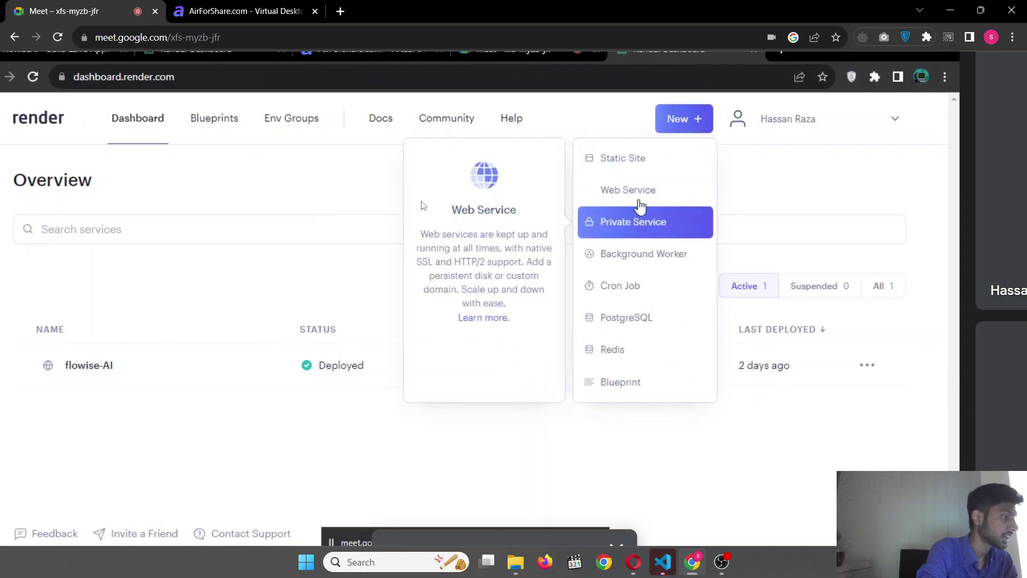
click(640, 203)
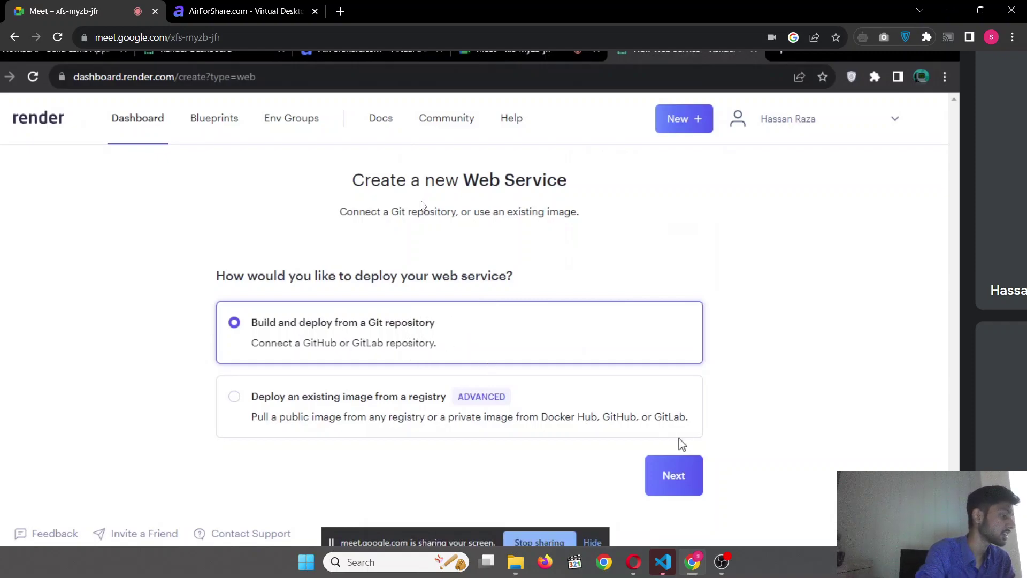
click(675, 471)
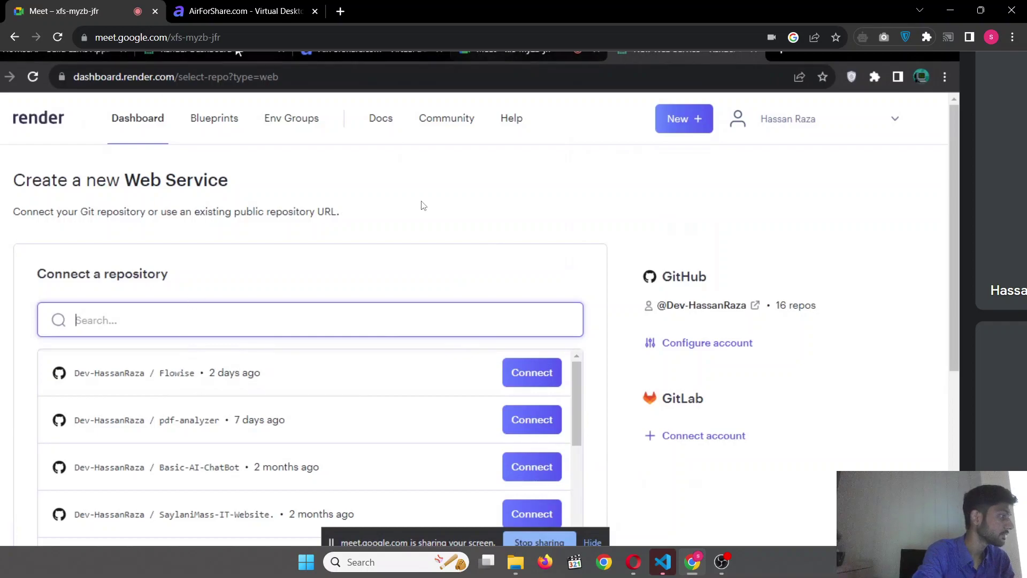
View the FlowiseAI website and its Flowise repository on GitHub, and return to Render's repository selection
click(97, 52)
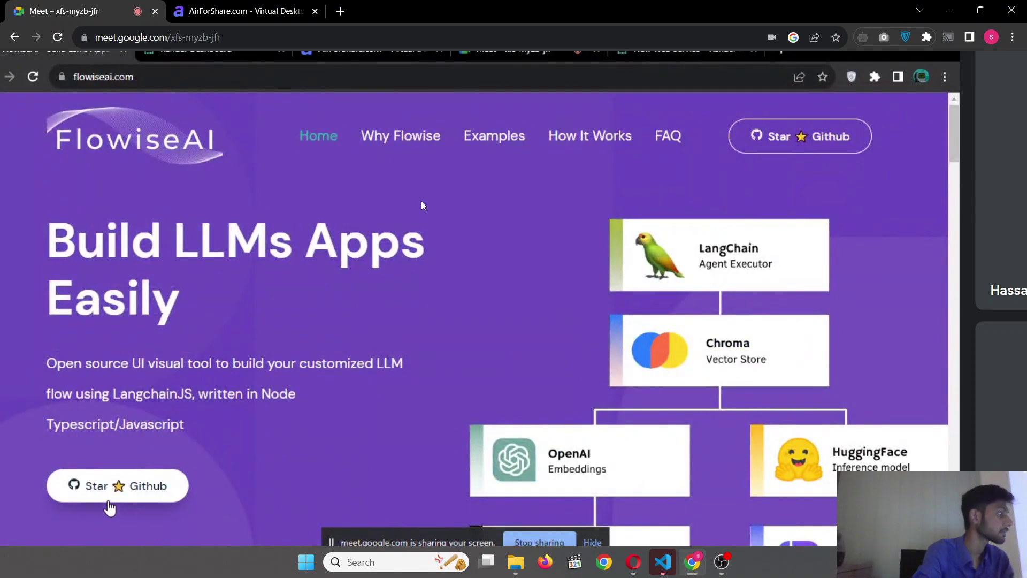
click(115, 485)
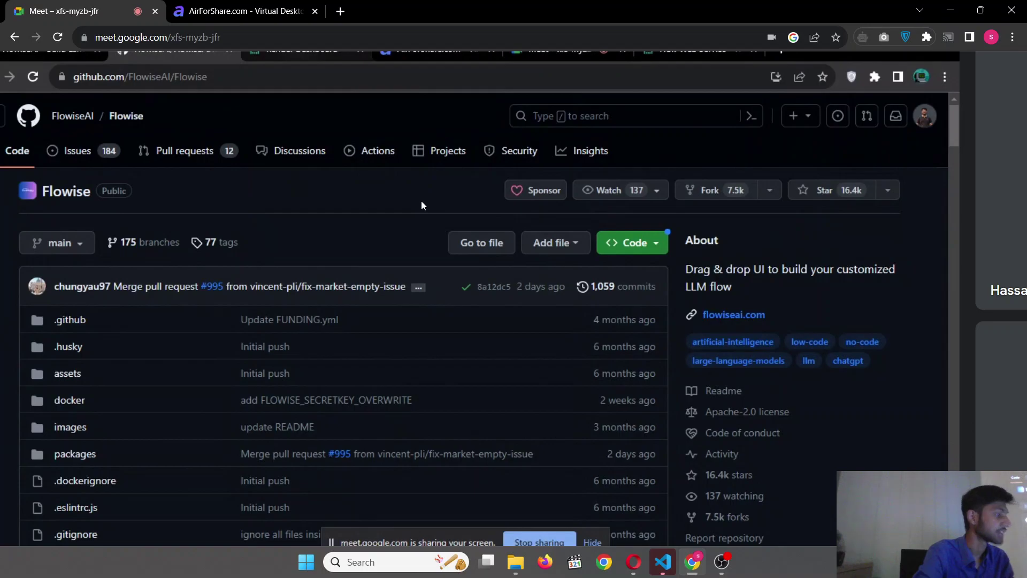
click(301, 50)
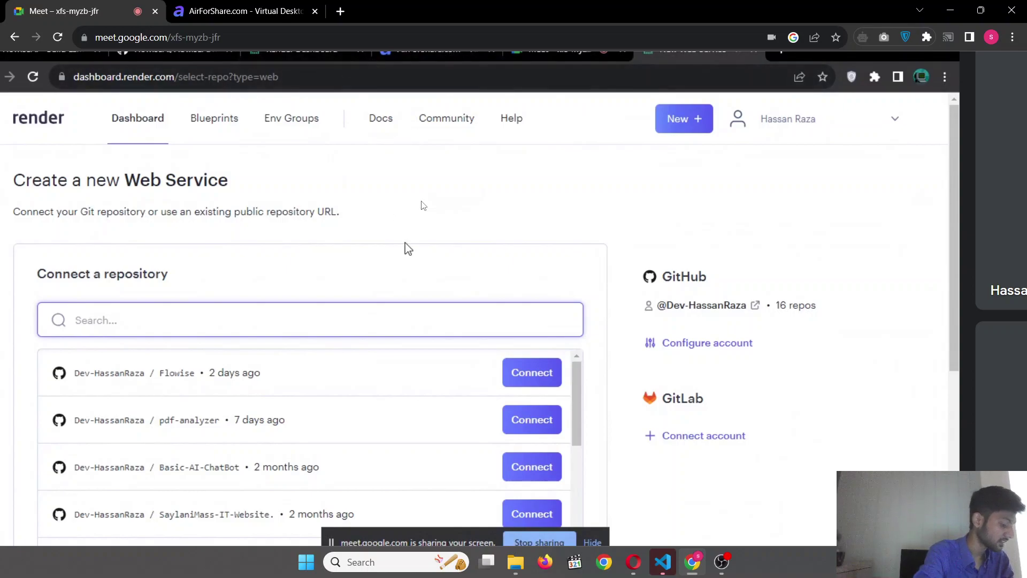
Connect the Flowise repository to the new web service and name the service flowise-ui
click(522, 370)
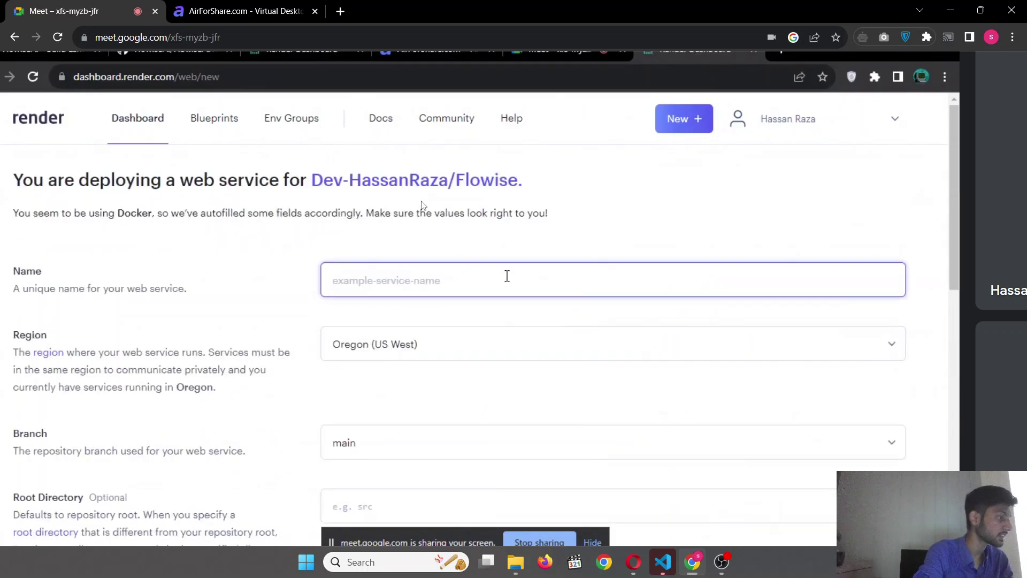
scroll(562, 287, down, 15)
scroll(562, 287, up, 15)
click(536, 284)
text(fl)
key(BackSpace)
key(BackSpace)
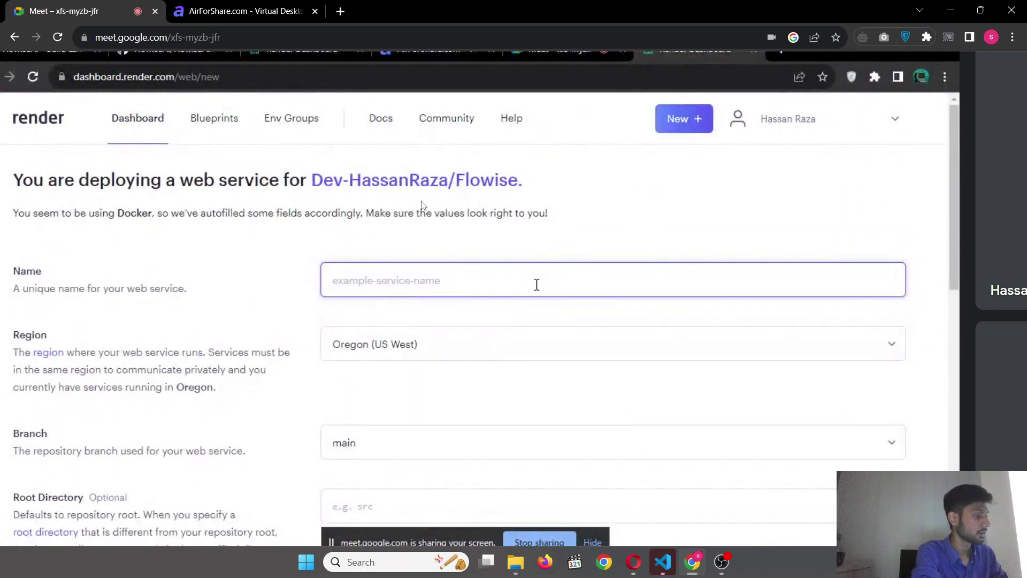
text(flow)
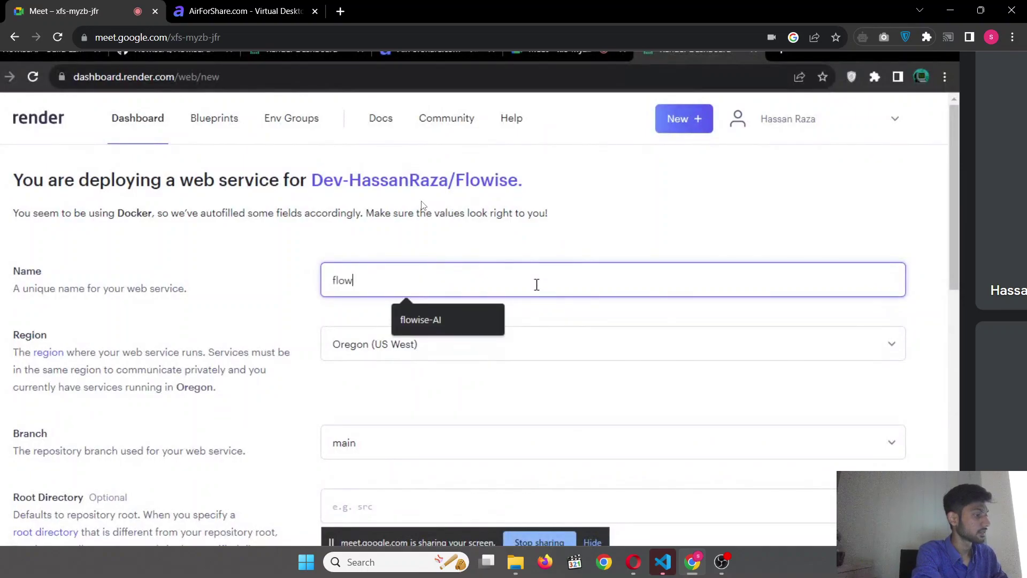
text(ise-ai)
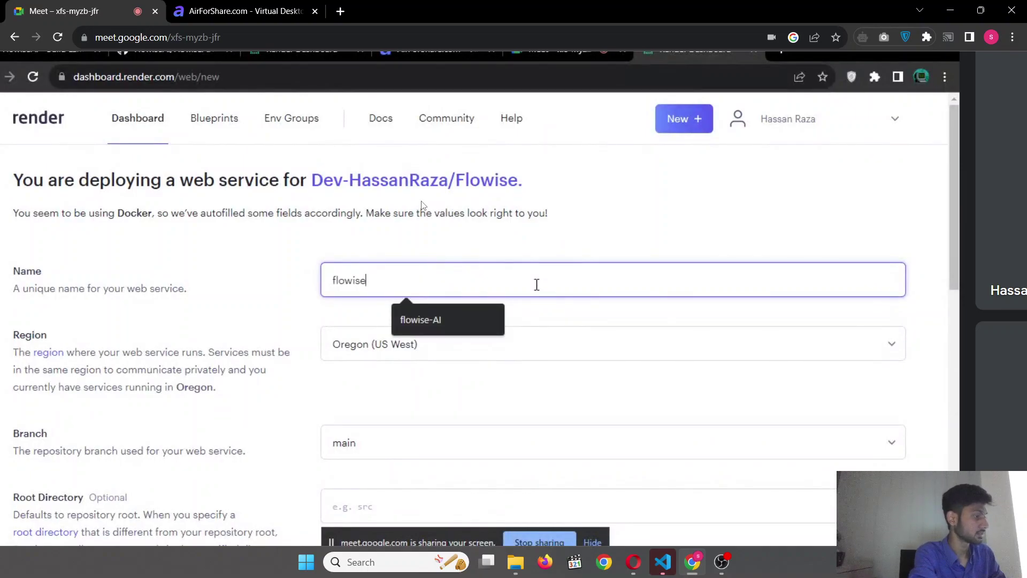
Select the Free instance type for the flowise-ui web service
scroll(536, 284, down, 15)
scroll(536, 284, up, 15)
scroll(537, 284, down, 15)
scroll(537, 284, up, 15)
scroll(487, 331, down, 15)
scroll(486, 332, up, 12)
scroll(488, 338, down, 10)
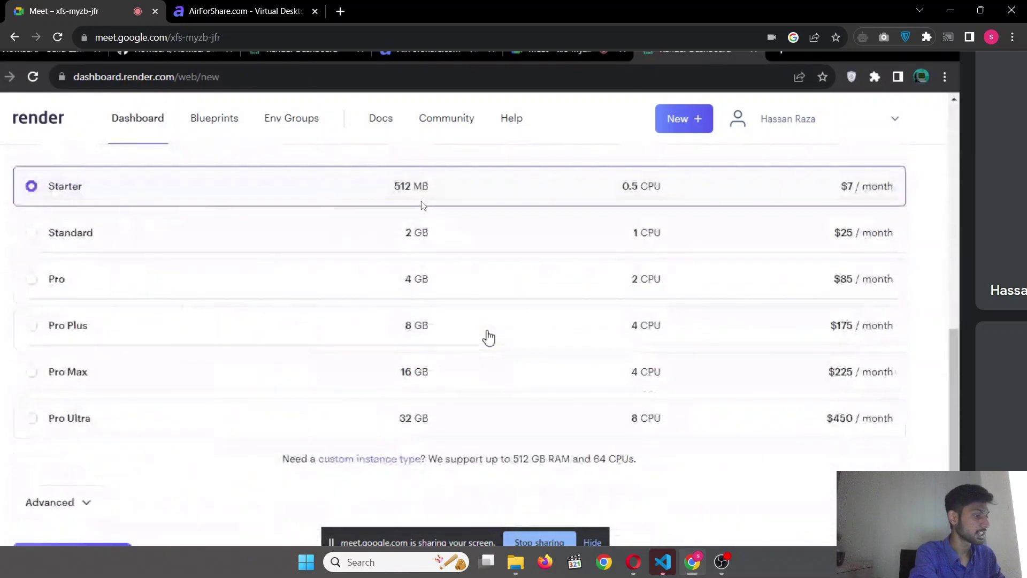
scroll(431, 264, up, 6)
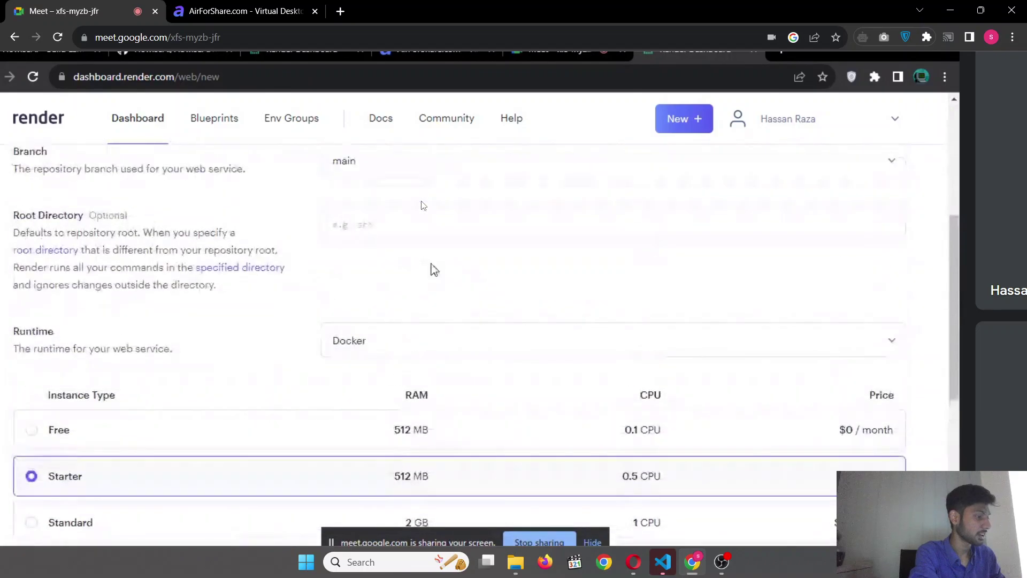
click(432, 416)
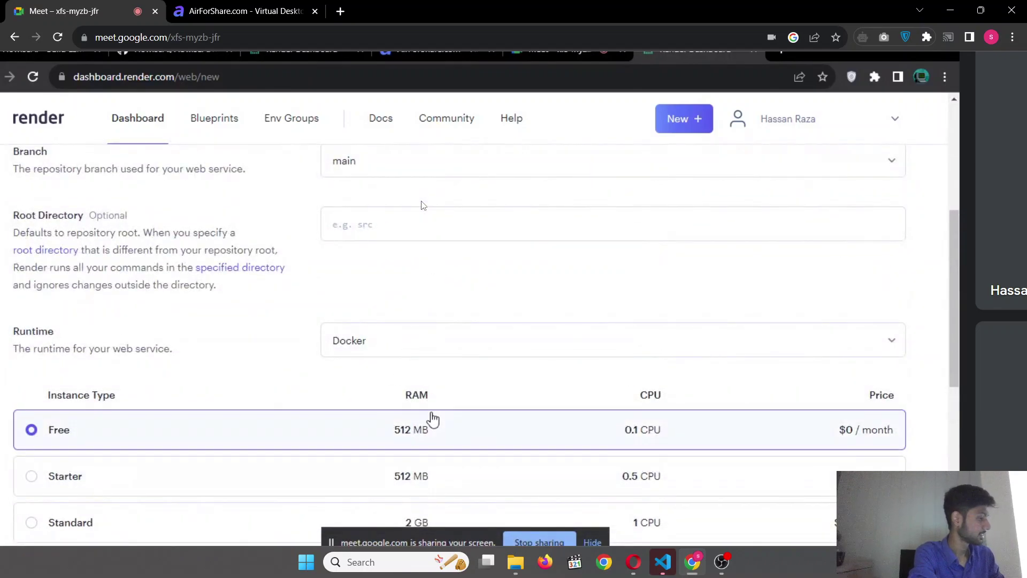
Review the web service's name, region, branch, root directory and instance types, and check the available runtime options
scroll(432, 418, down, 5)
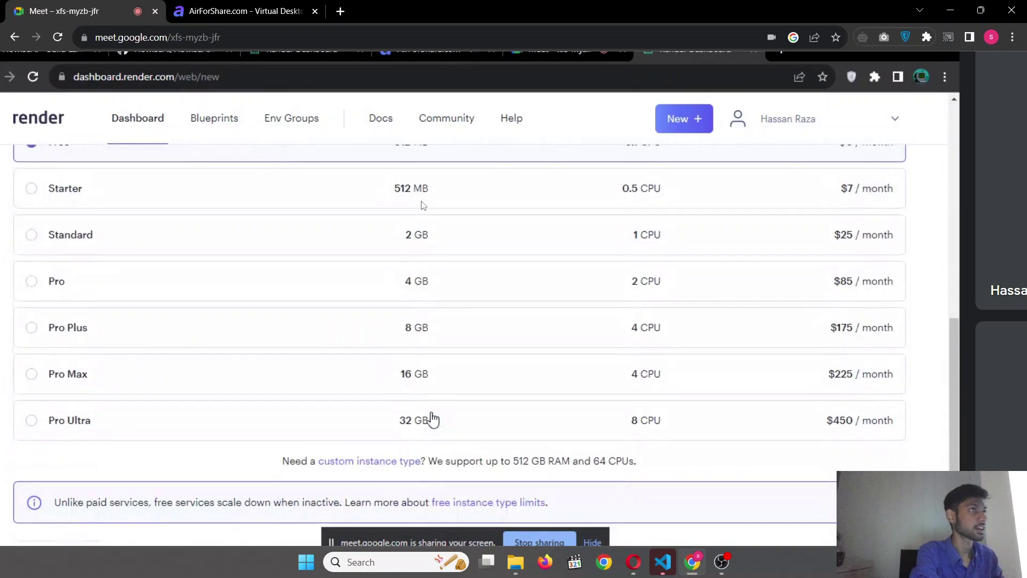
scroll(432, 419, up, 3)
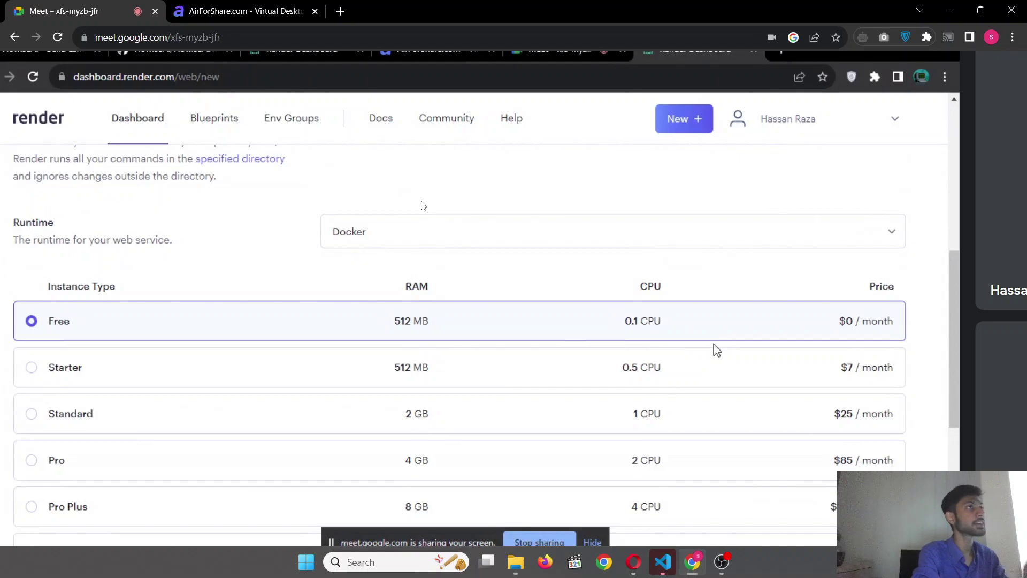
scroll(714, 346, up, 2)
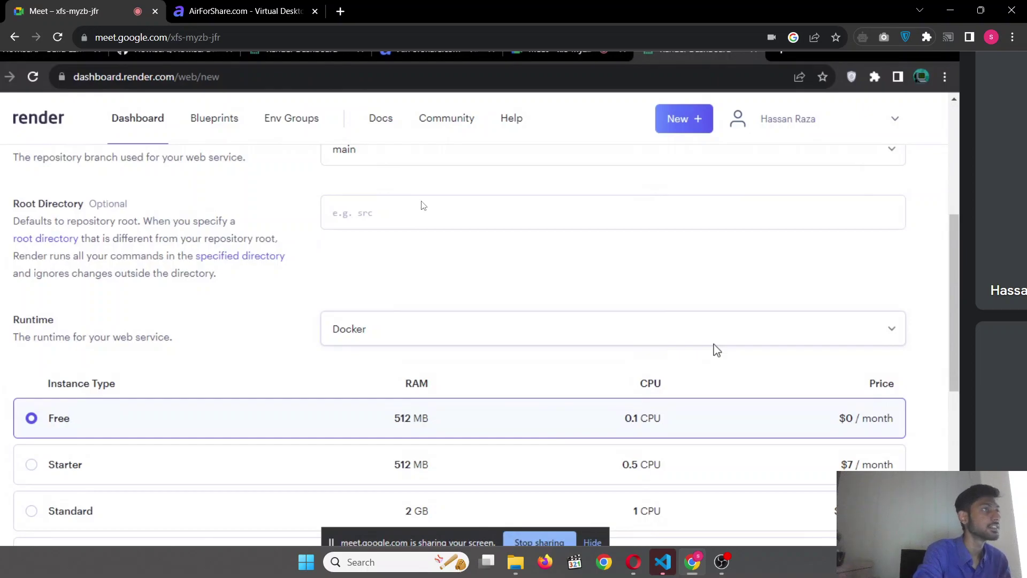
scroll(716, 350, up, 1)
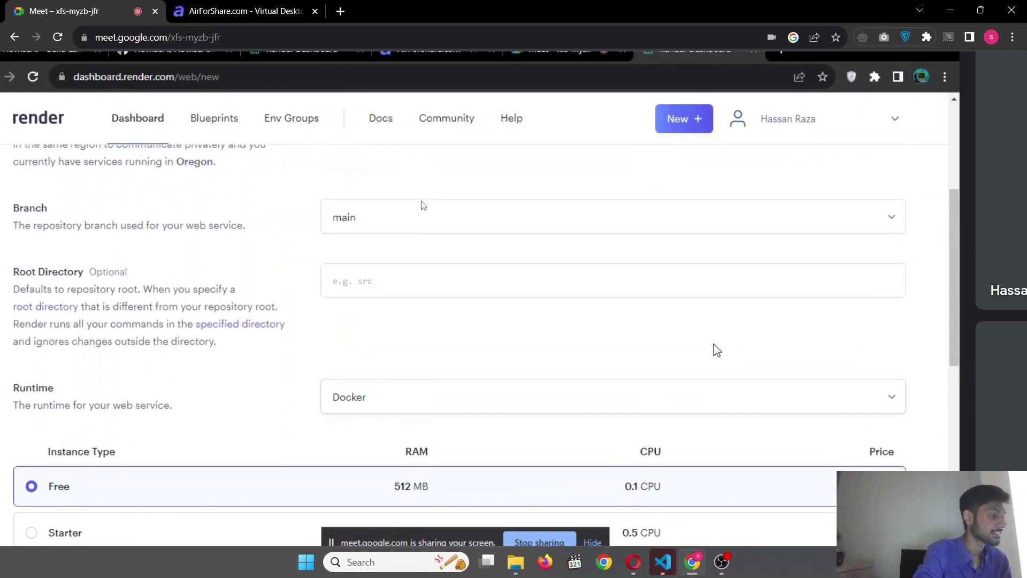
scroll(716, 351, down, 2)
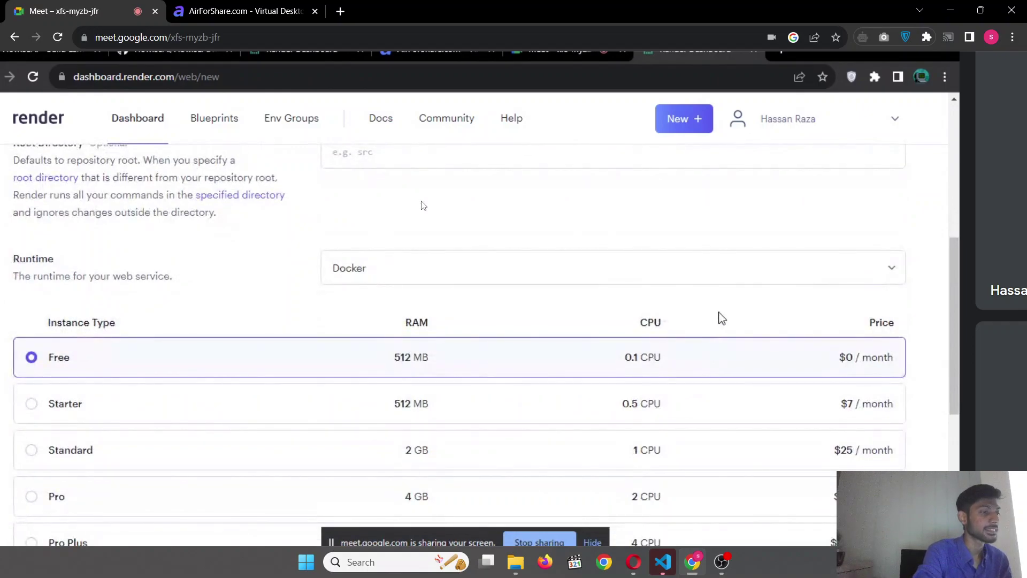
scroll(720, 318, up, 5)
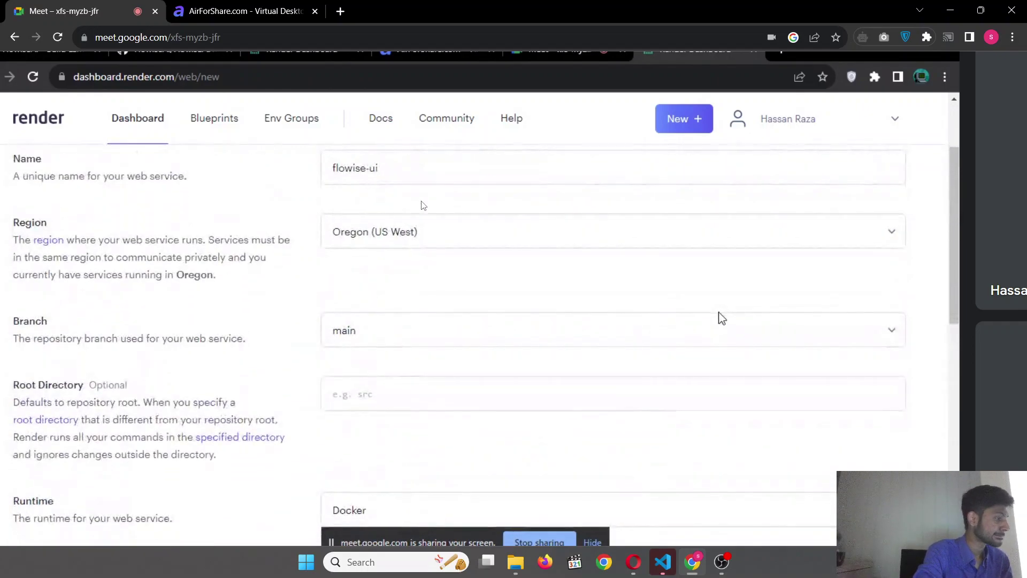
scroll(720, 318, down, 1)
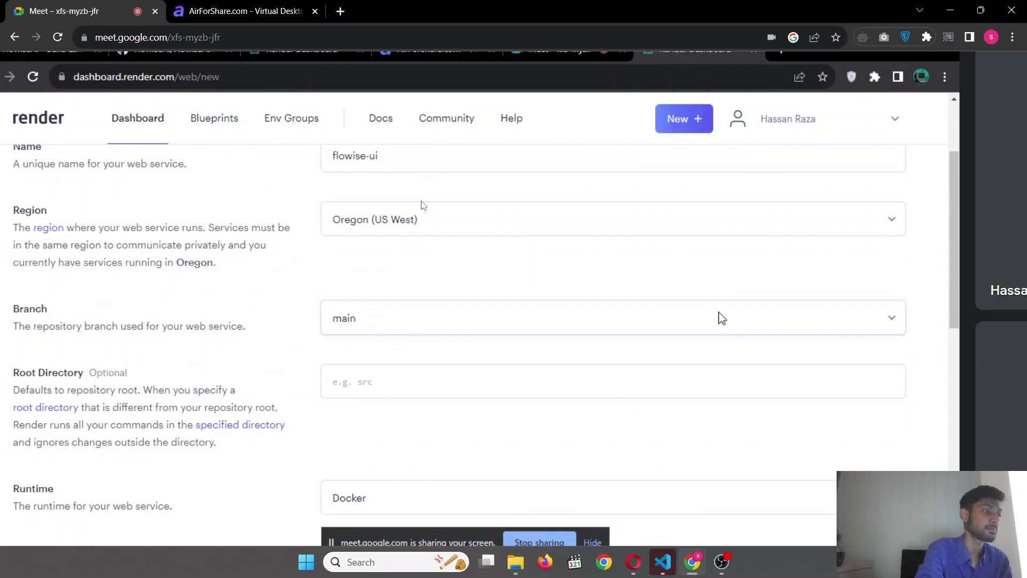
scroll(722, 318, down, 3)
scroll(722, 318, up, 6)
scroll(722, 319, down, 6)
scroll(722, 318, up, 2)
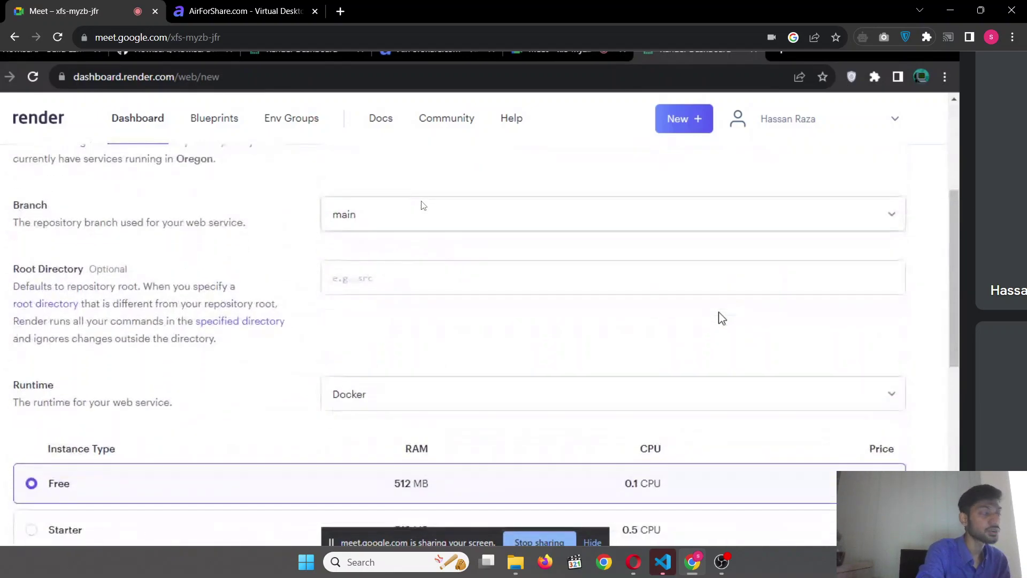
scroll(722, 318, down, 2)
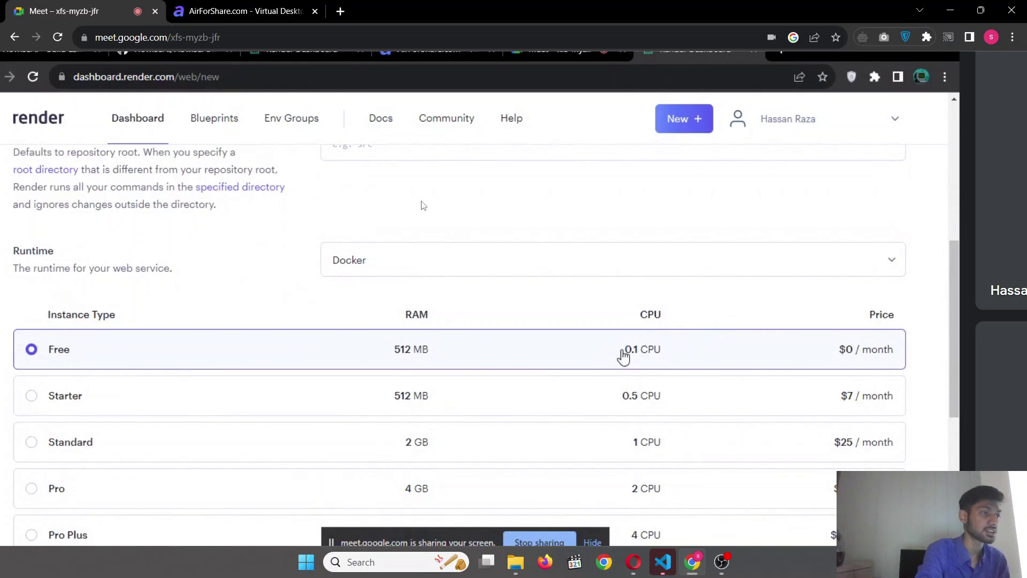
scroll(623, 357, up, 6)
scroll(624, 357, down, 2)
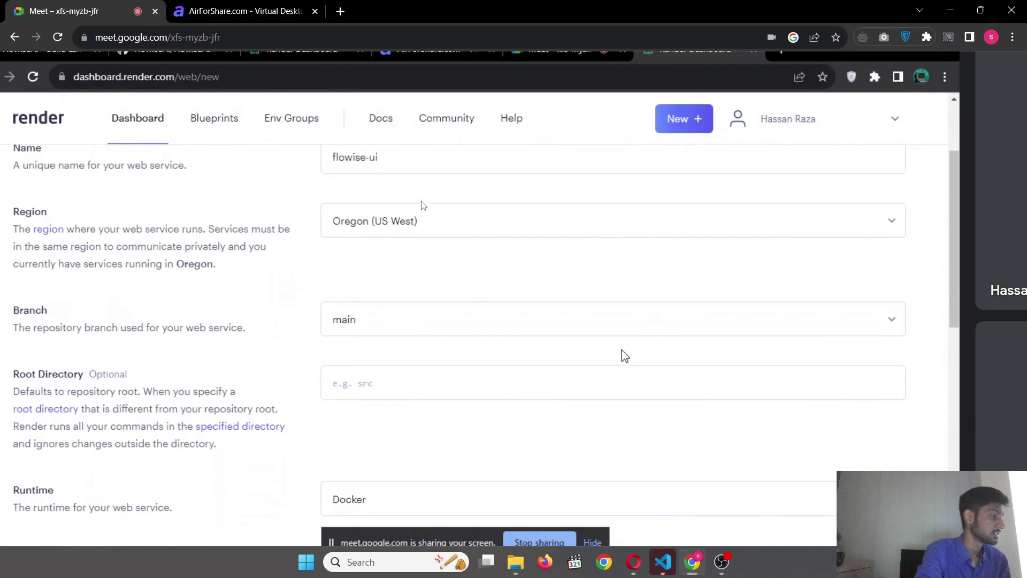
scroll(622, 351, up, 1)
scroll(624, 355, down, 5)
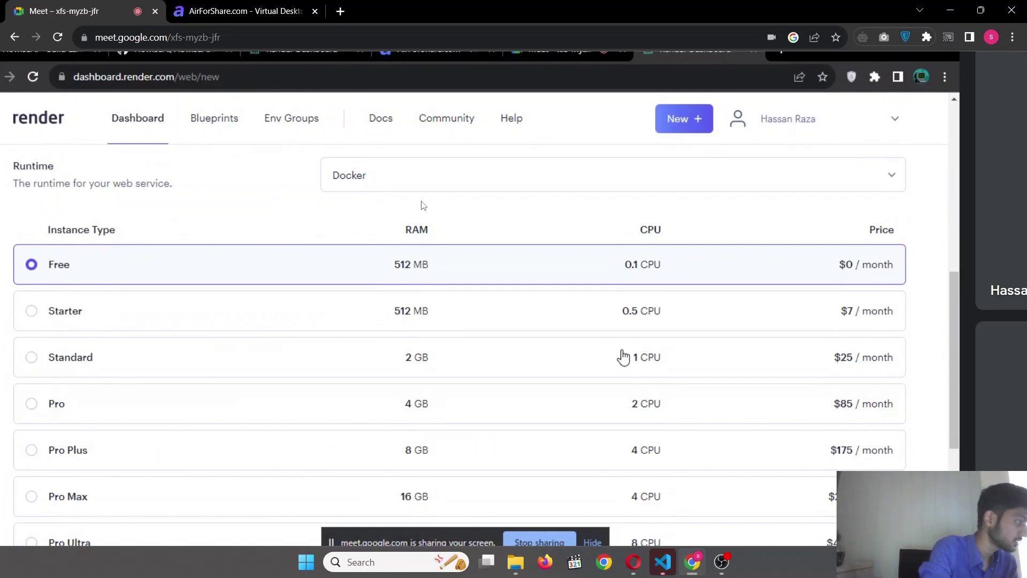
scroll(620, 355, up, 10)
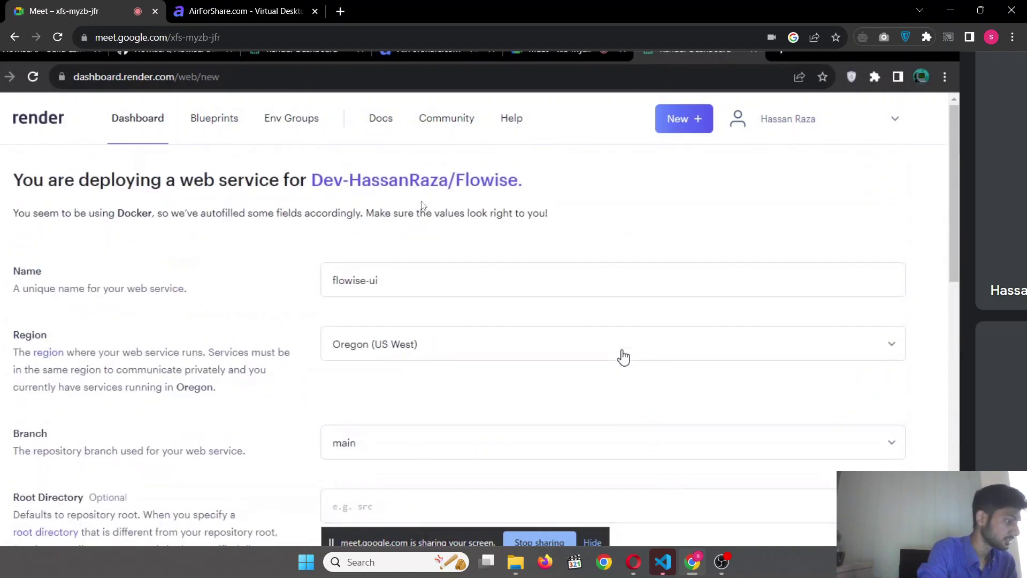
scroll(554, 348, down, 10)
scroll(550, 346, up, 6)
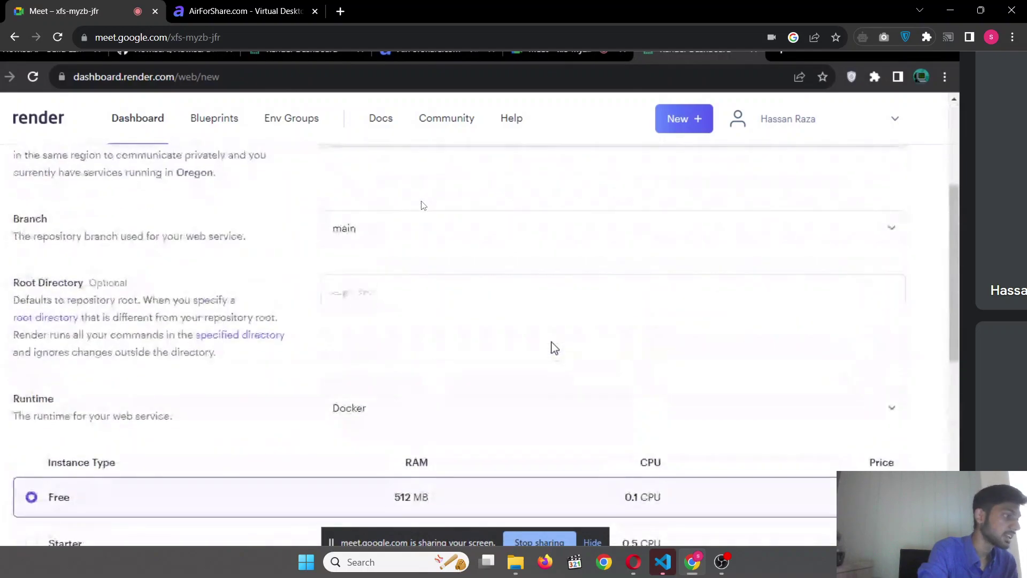
scroll(532, 309, up, 3)
scroll(531, 309, down, 5)
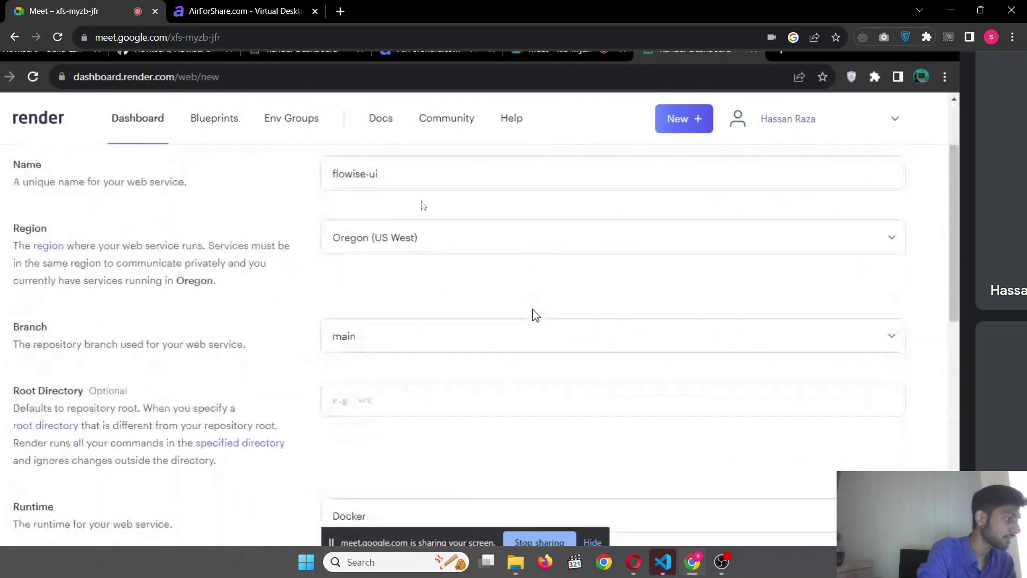
click(420, 300)
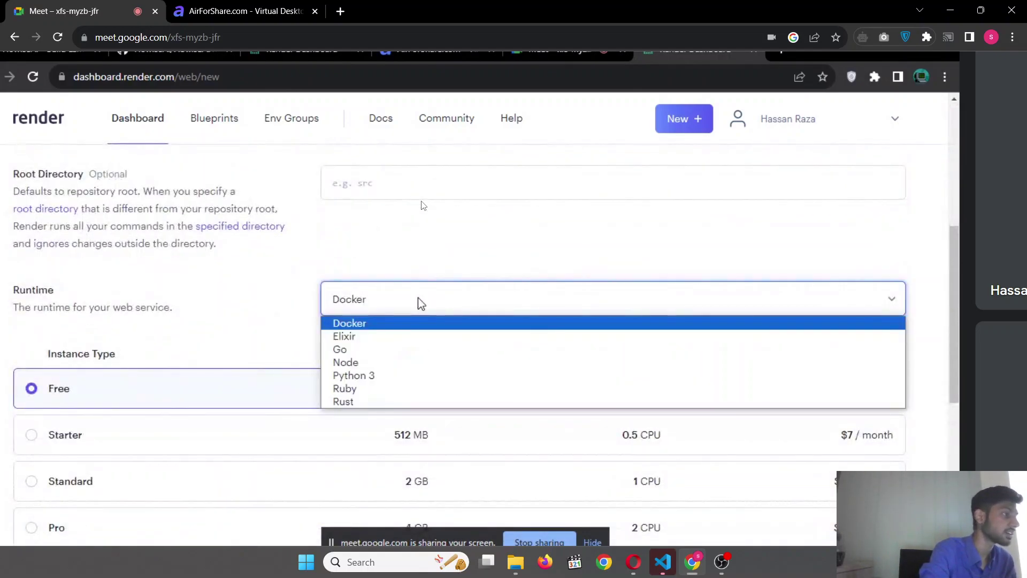
click(405, 269)
Look through the setup instructions in the Flowise GitHub README and return to Render's web service form
key(ctrl+l)
text(d)
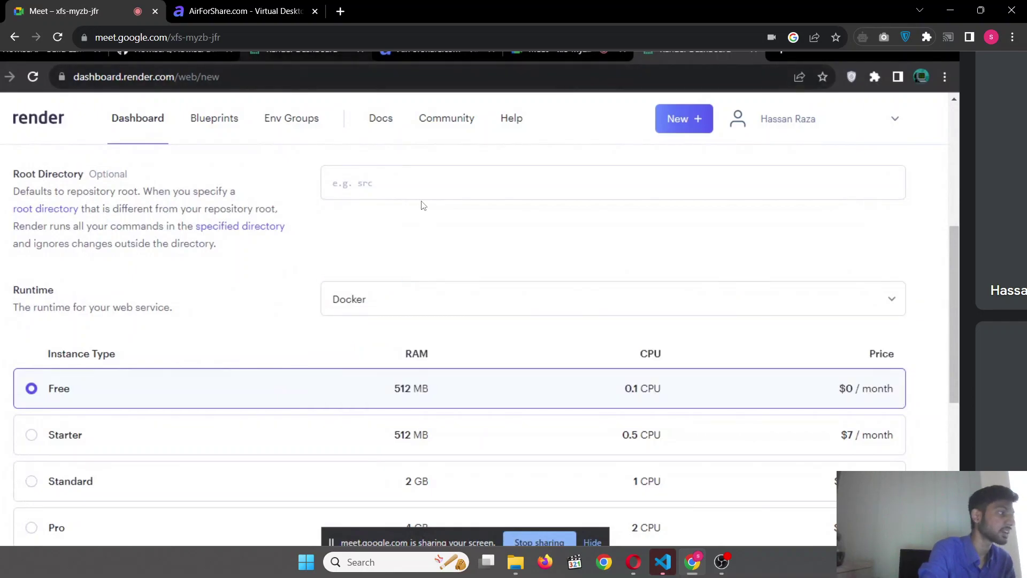
key(Return)
click(166, 50)
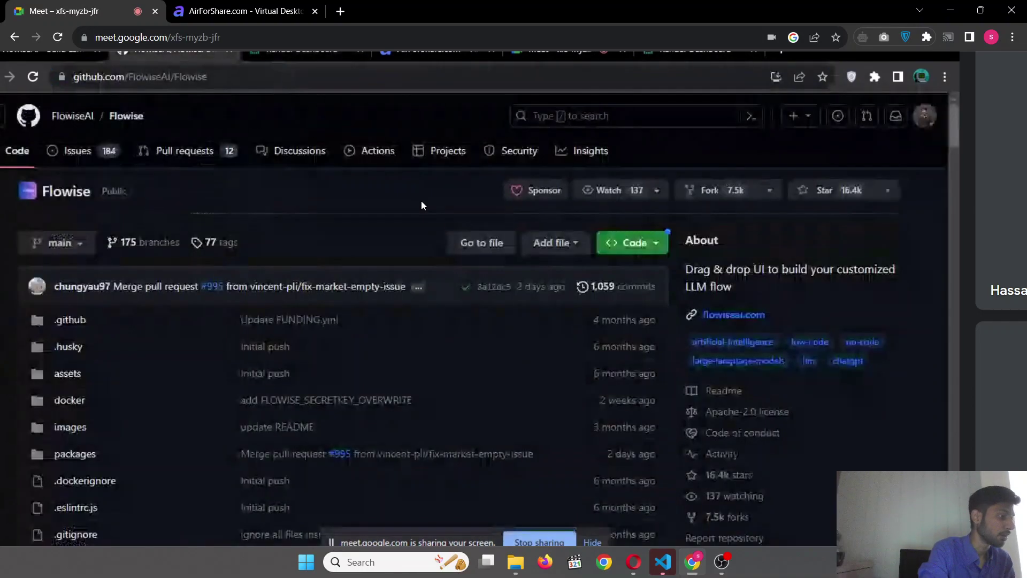
scroll(220, 351, down, 20)
scroll(222, 356, down, 20)
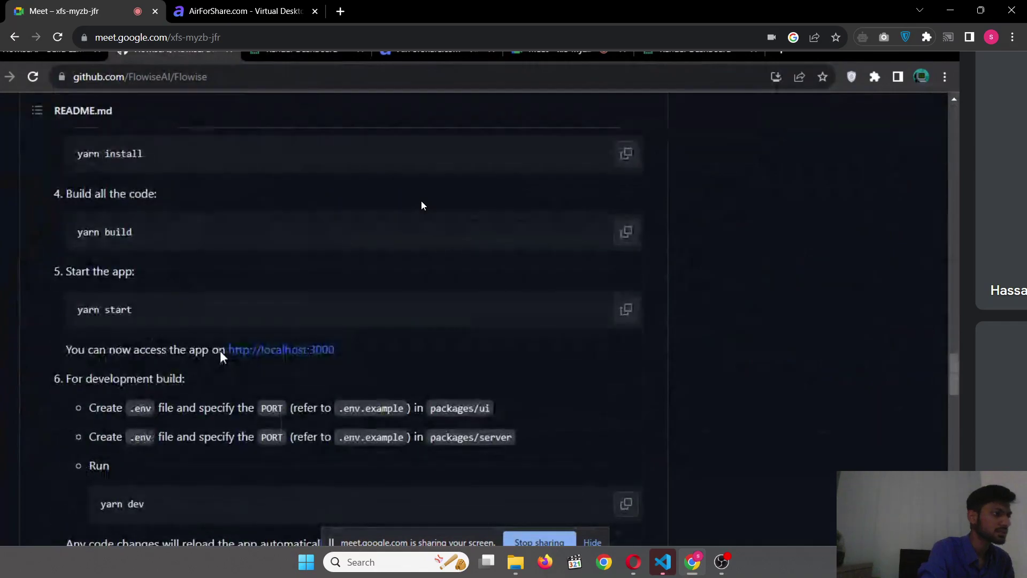
key(ctrl+9)
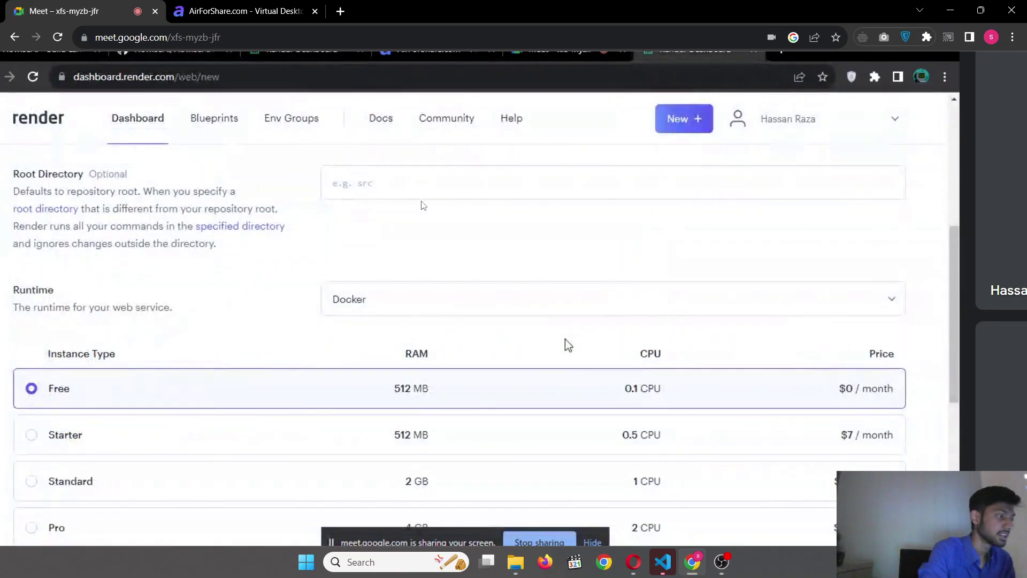
Review the flowise-ui web service form, from name, region and branch through runtime and instance types to the advanced options
scroll(565, 342, up, 5)
scroll(564, 343, down, 15)
scroll(565, 338, up, 15)
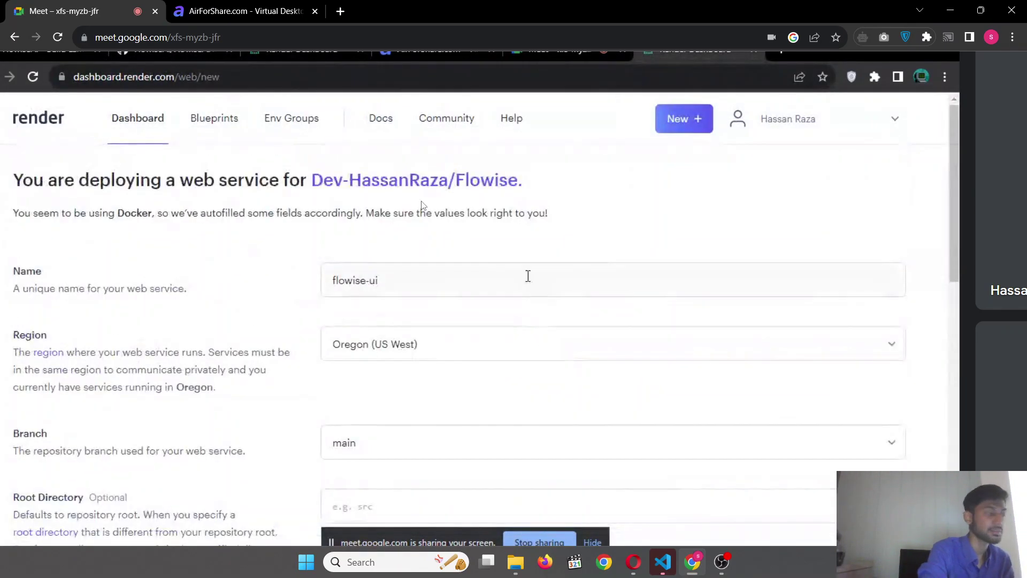
scroll(528, 287, down, 15)
scroll(528, 287, up, 8)
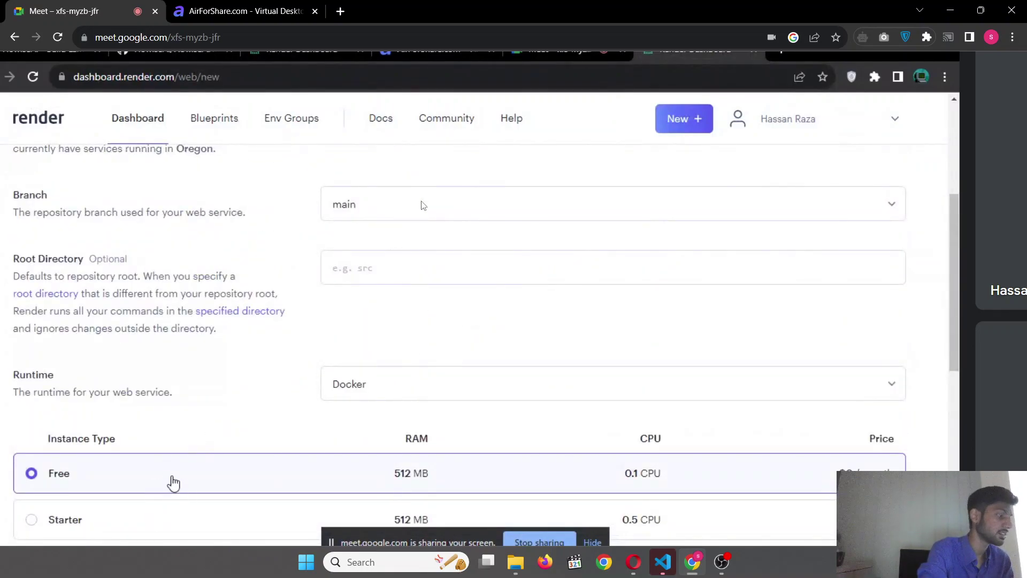
scroll(170, 481, down, 9)
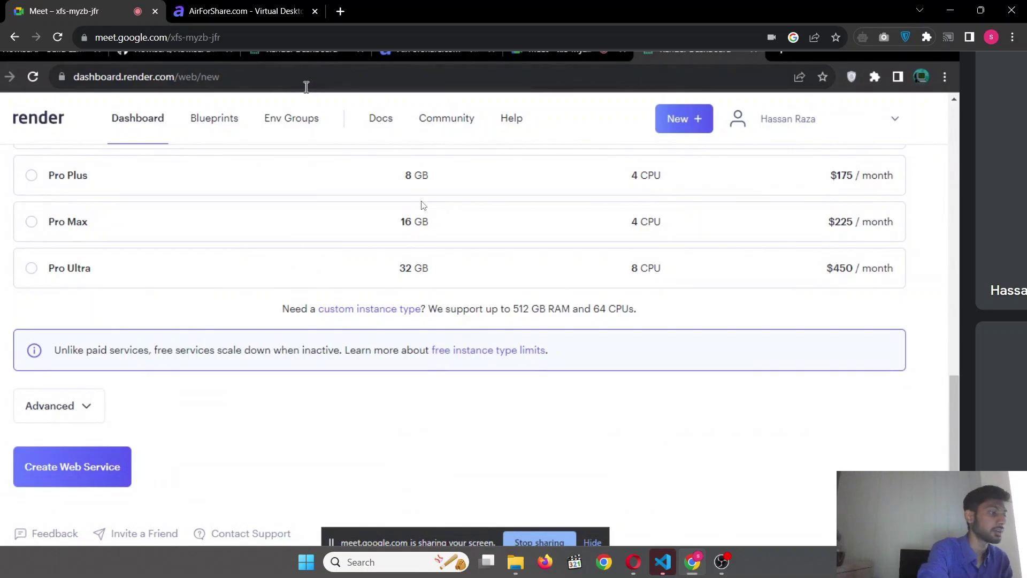
scroll(398, 161, up, 6)
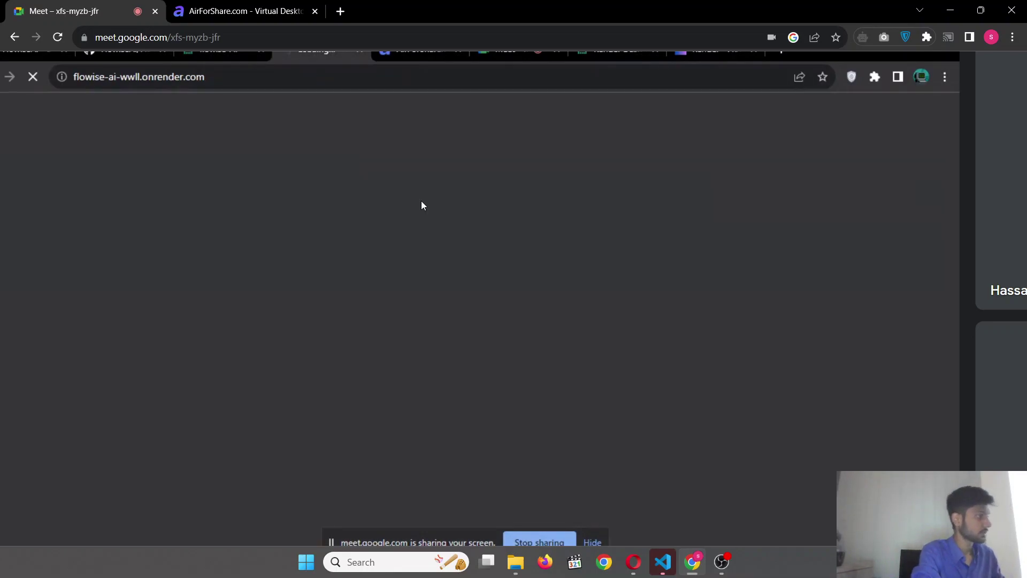
click(246, 73)
key(ctrl+c)
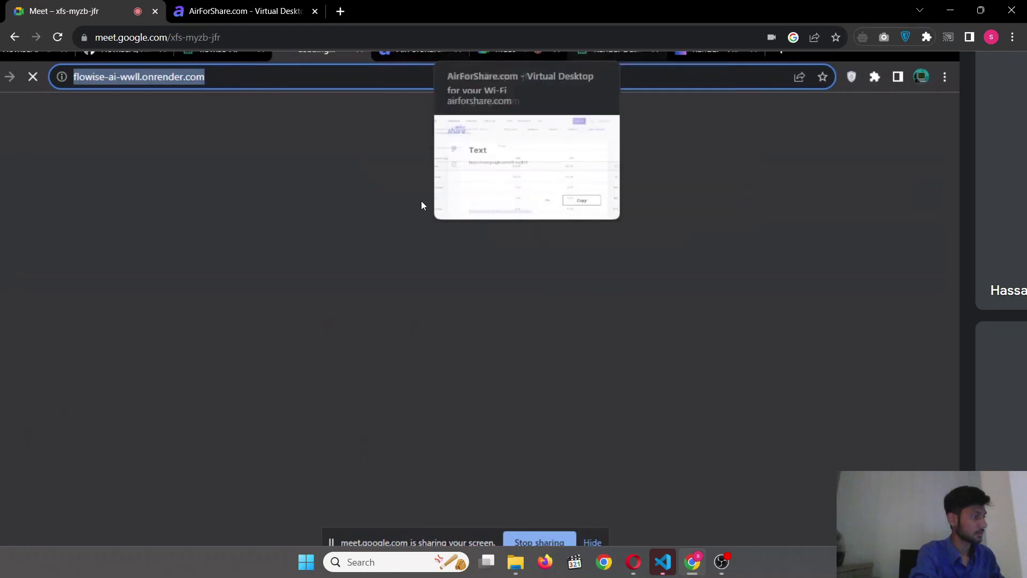
click(439, 51)
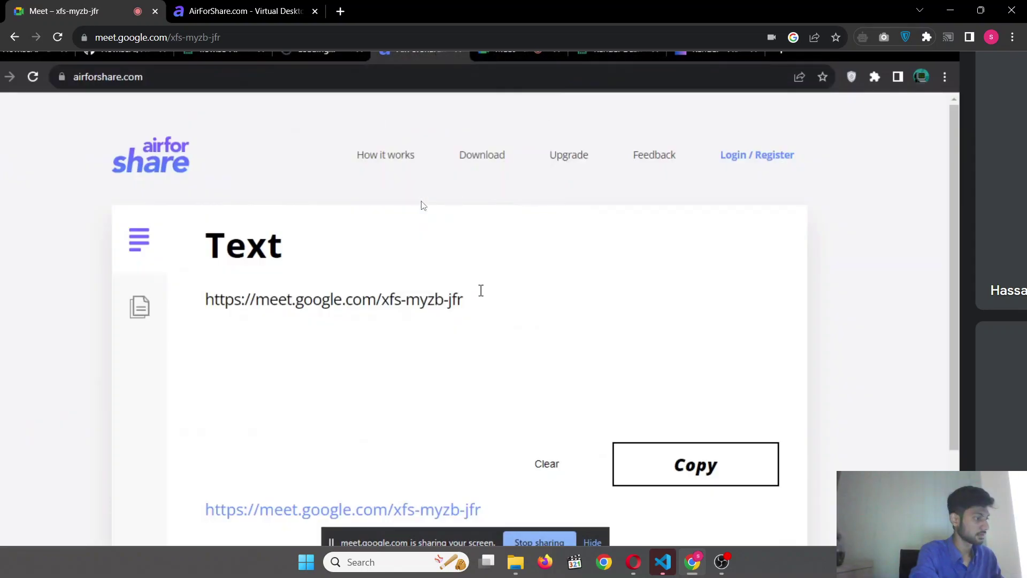
click(483, 309)
key(ctrl+v)
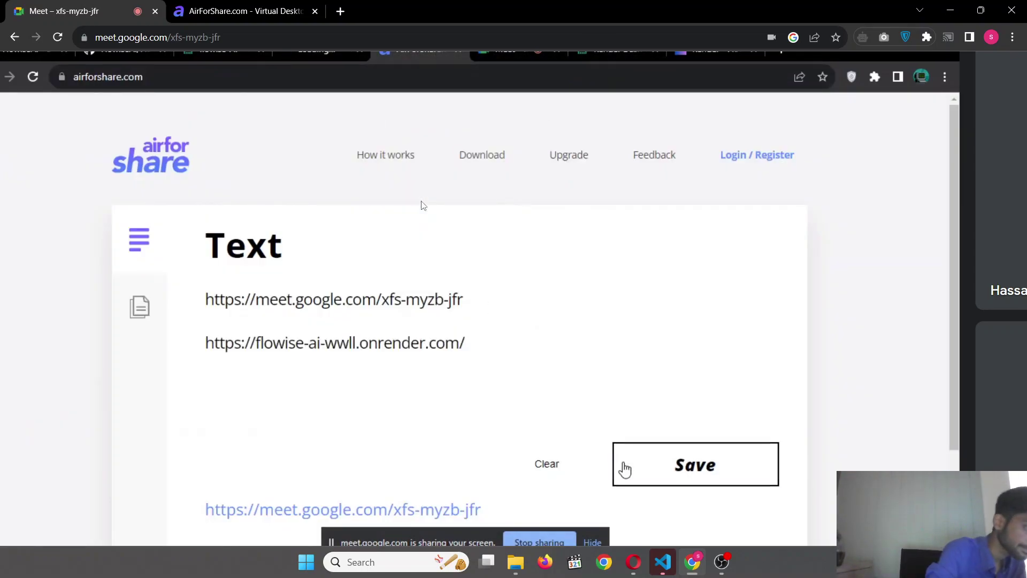
click(624, 469)
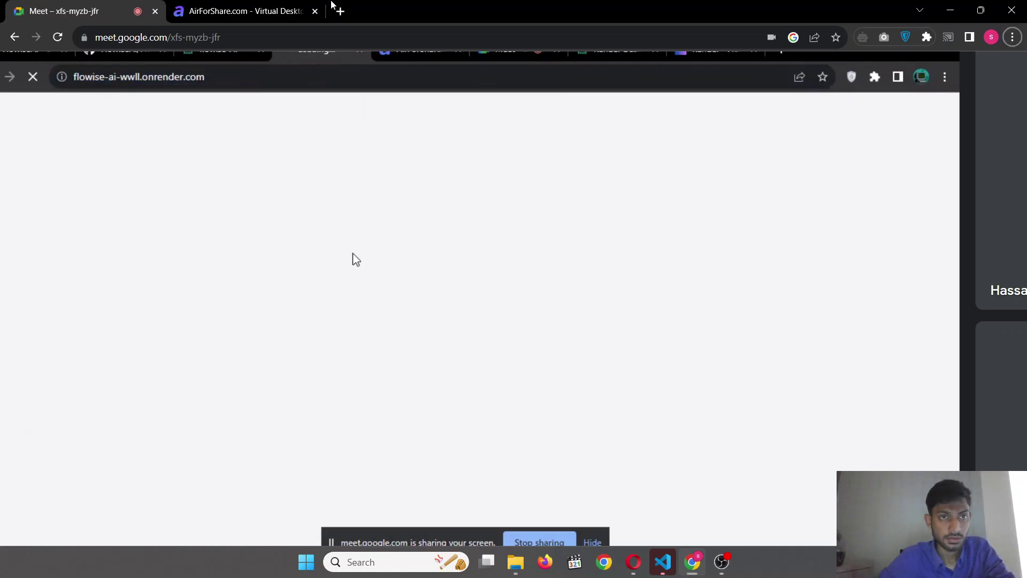
Switch from the meeting to the local AirForShare page and open the shared flowise-ai-wwll.onrender.com link
click(244, 10)
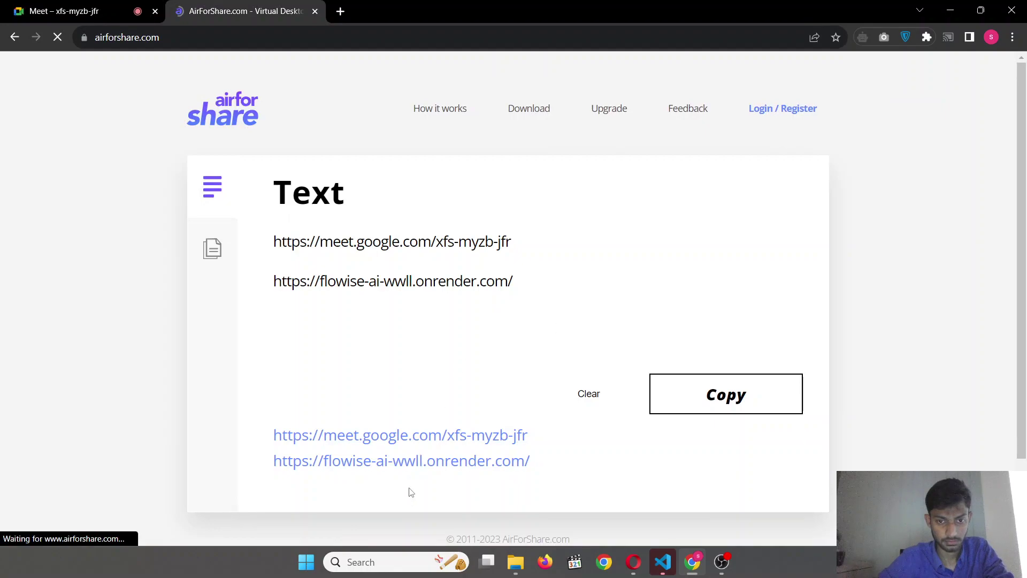
click(431, 461)
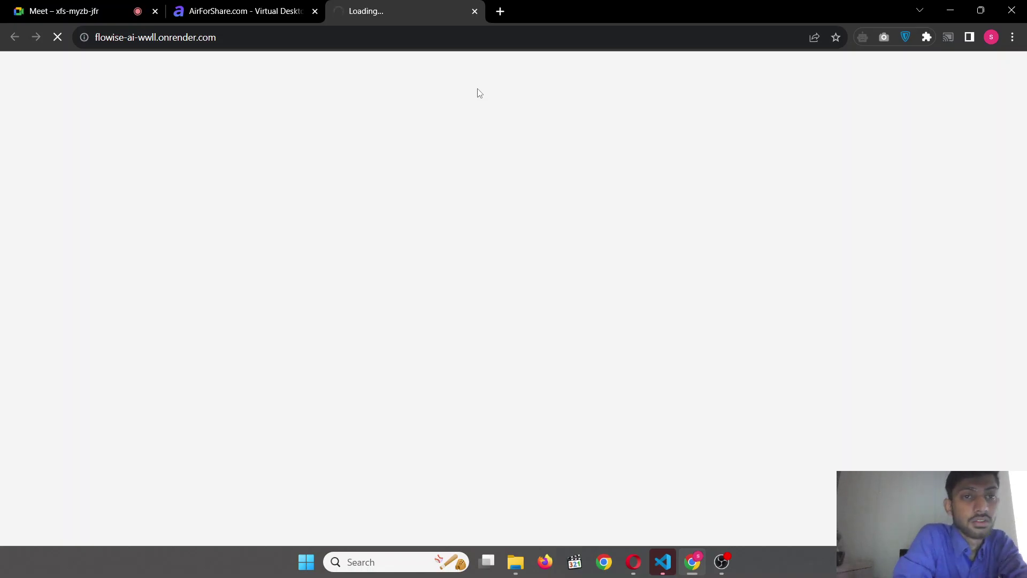
click(500, 11)
click(261, 16)
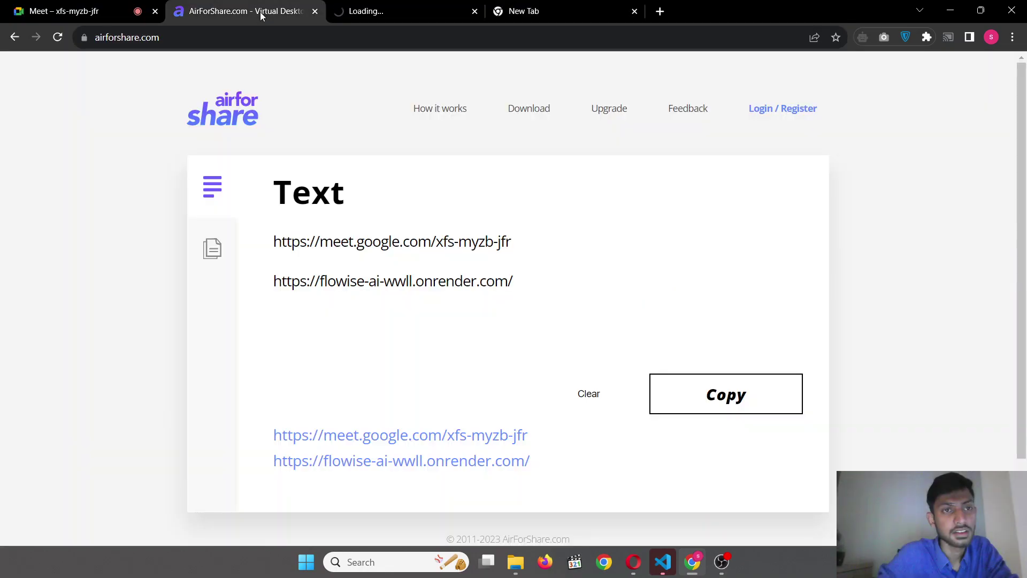
click(551, 7)
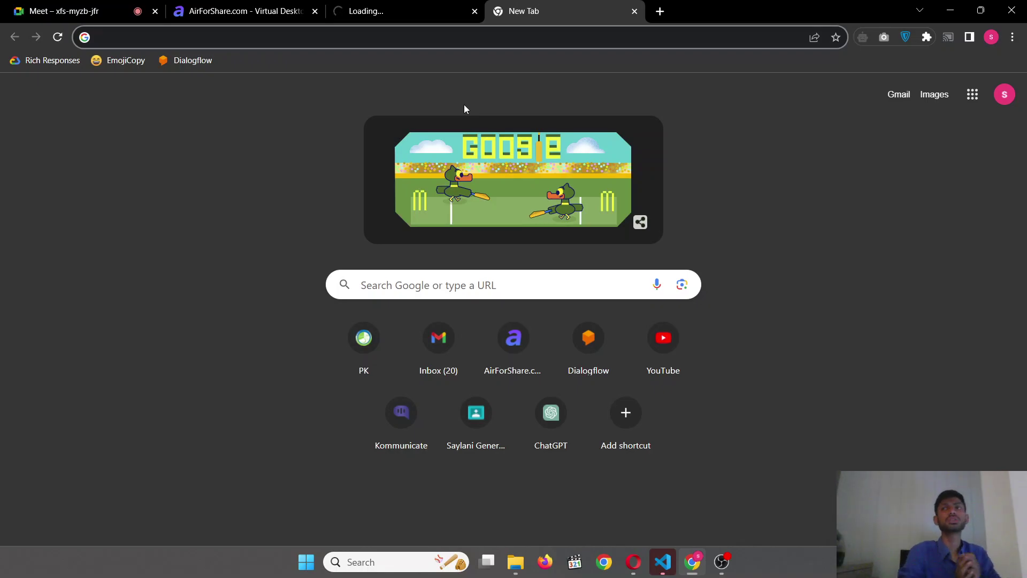
click(255, 8)
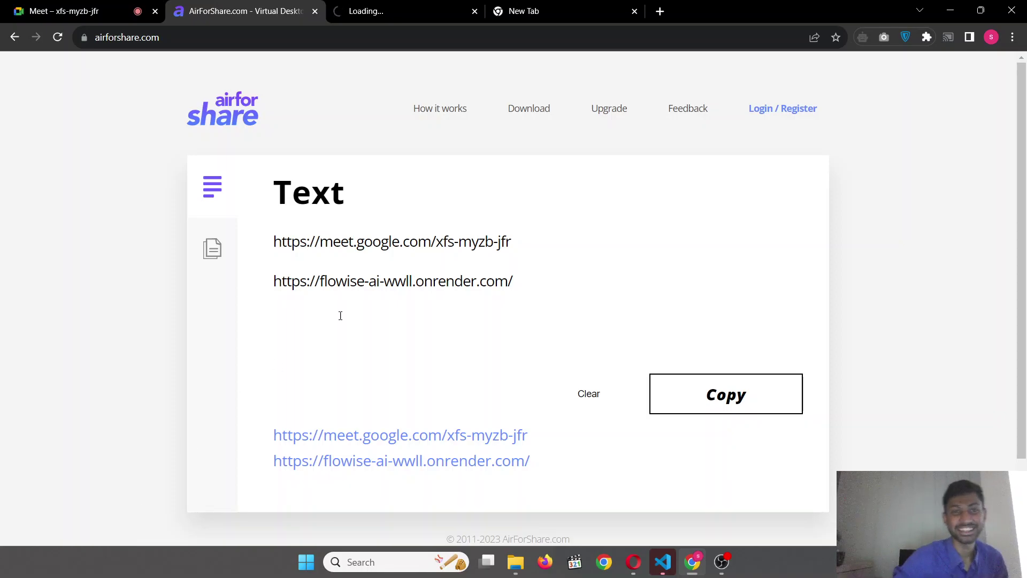
click(383, 4)
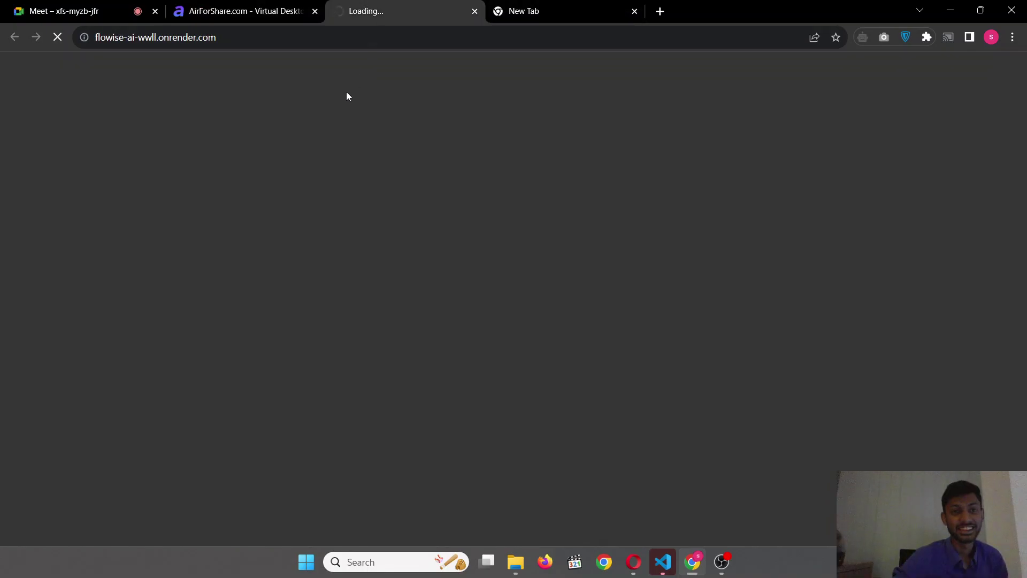
click(269, 15)
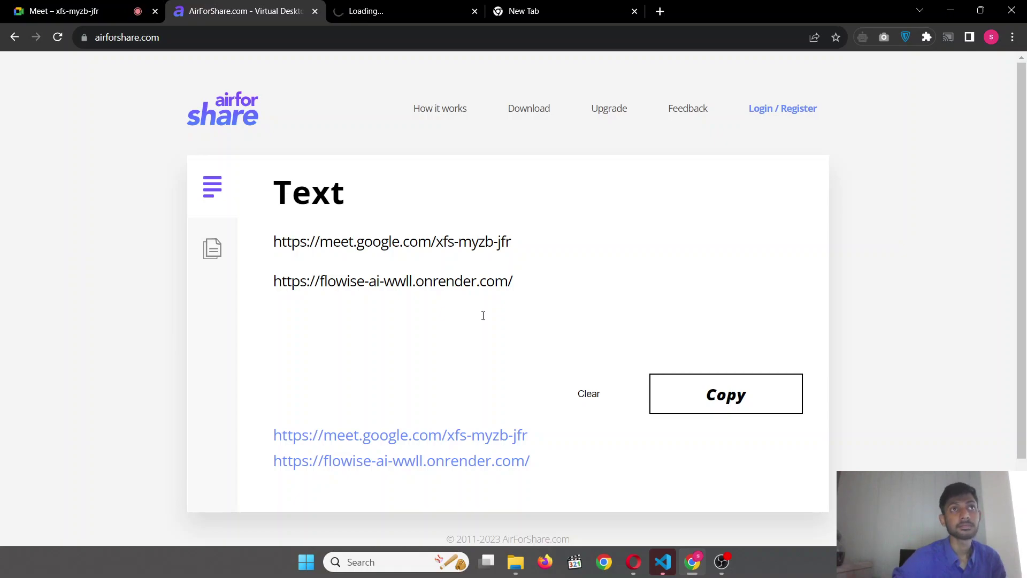
click(378, 18)
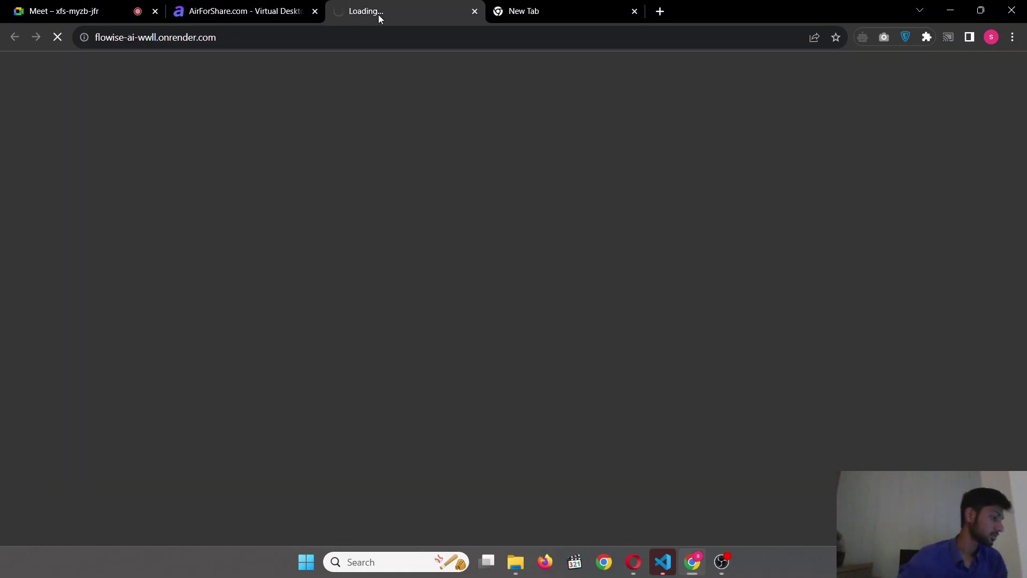
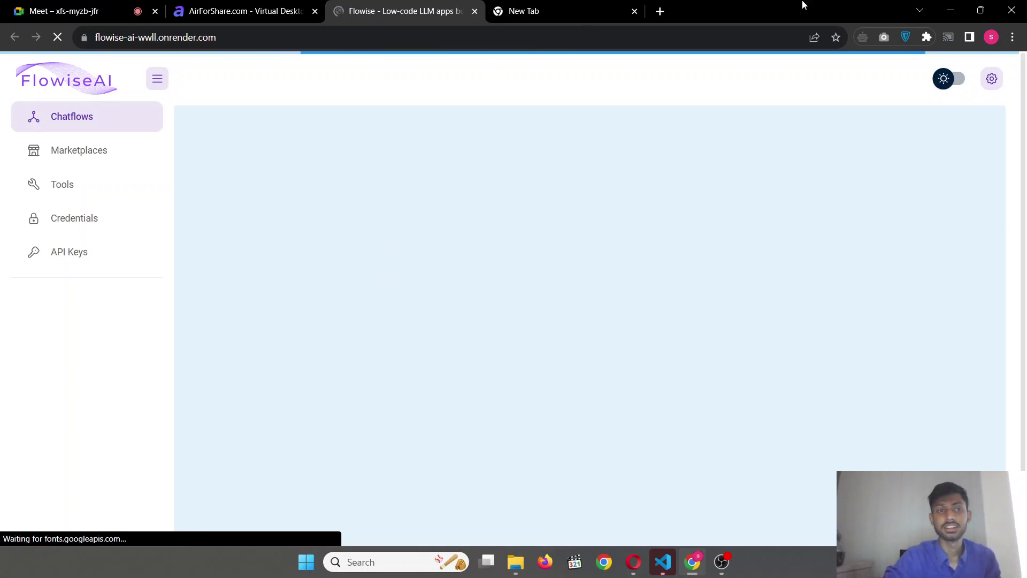
Switch the Flowise interface to dark mode and open its Marketplaces page
click(942, 83)
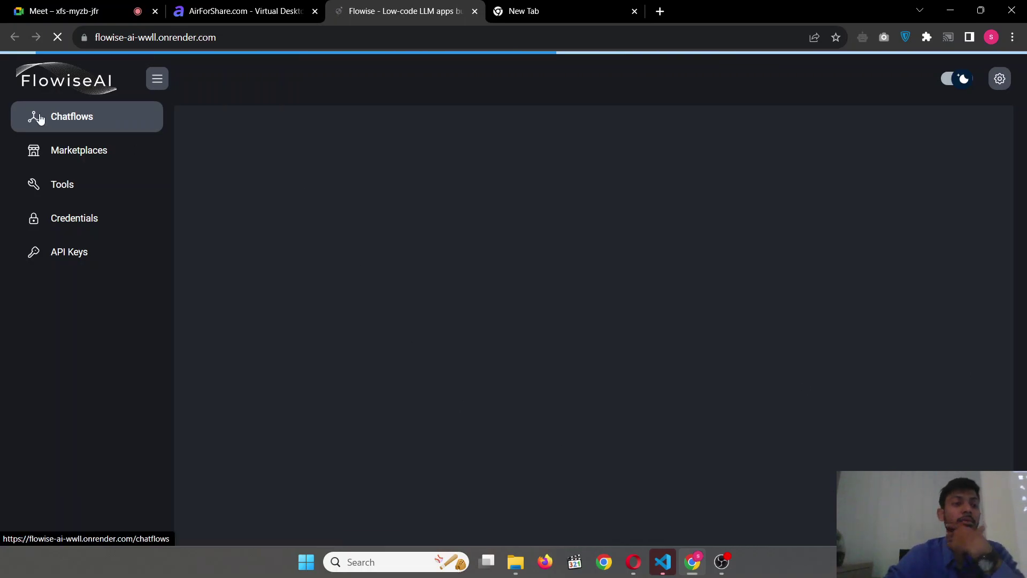
click(82, 152)
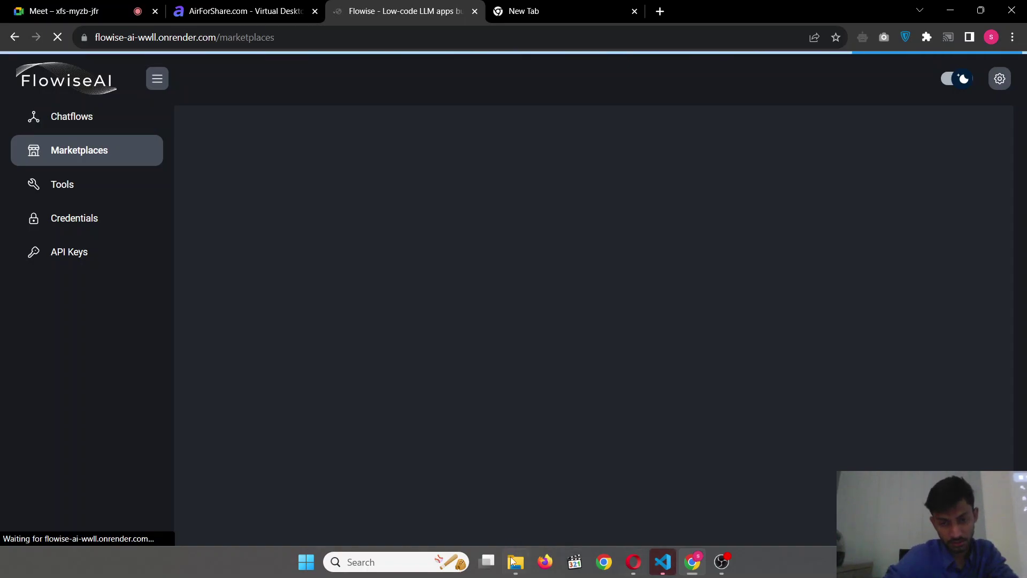
In File Explorer, open the Flowise folder inside Saylani-GenAI on New Volume (D:)
click(515, 562)
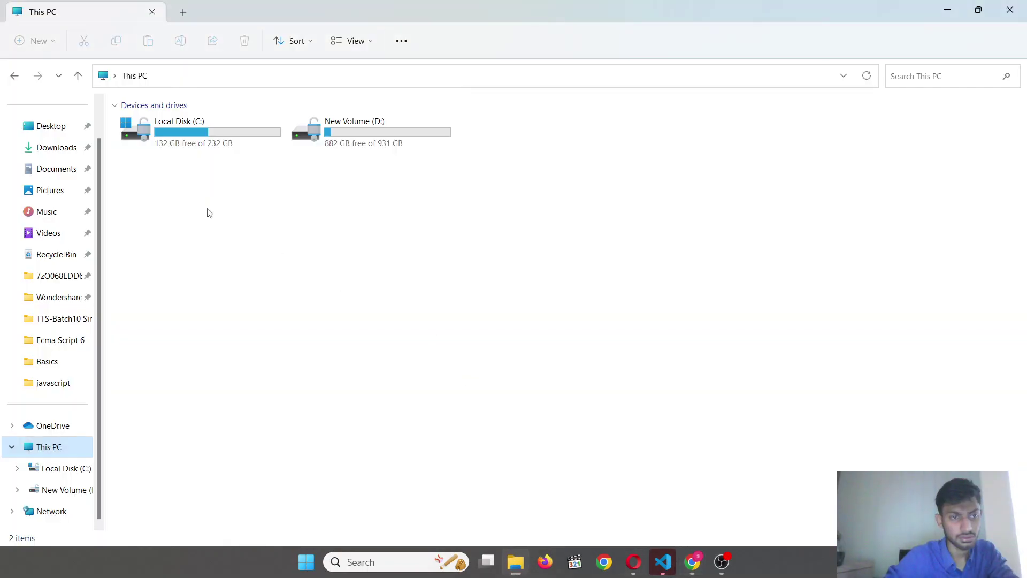
double_click(355, 150)
click(355, 149)
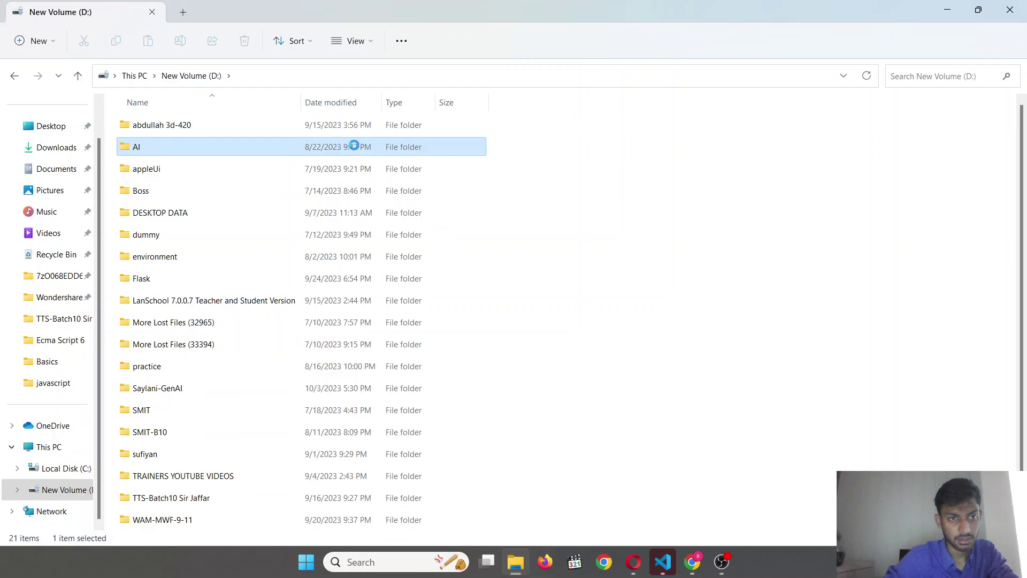
scroll(225, 418, down, 1)
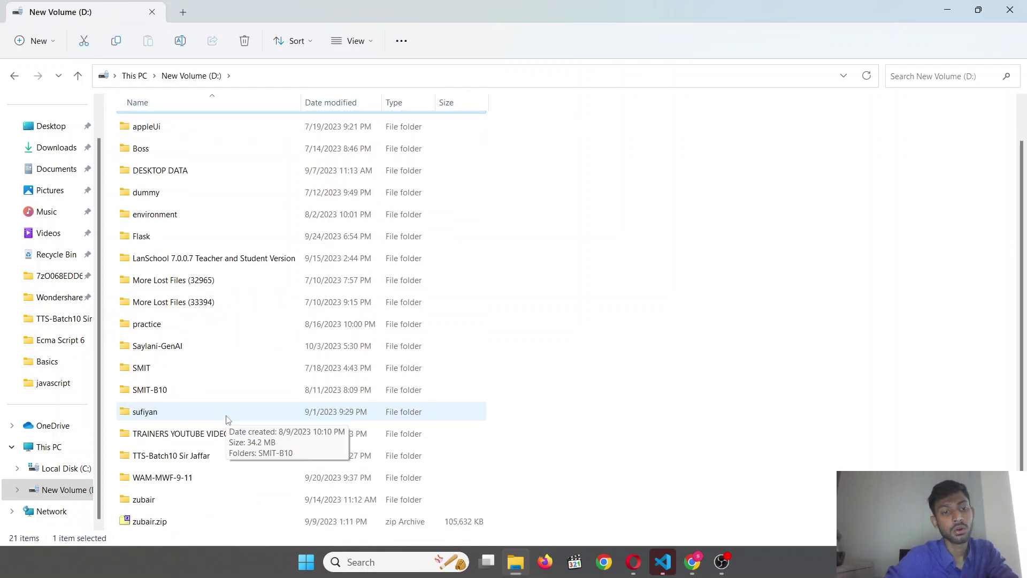
double_click(231, 350)
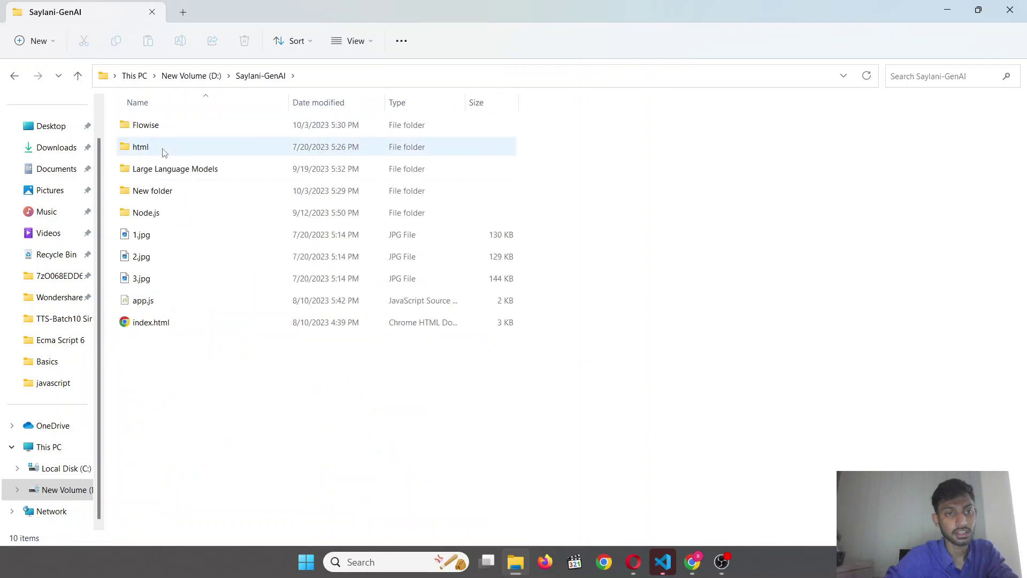
double_click(165, 127)
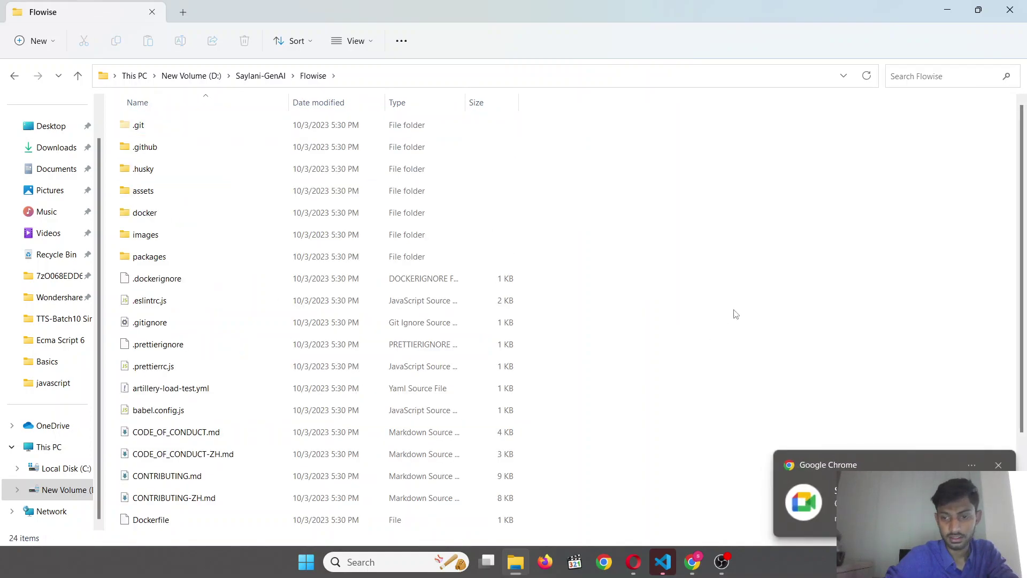
Dismiss the Chrome notification, open the Flowise folder in Visual Studio Code and maximize its window
right_click(788, 294)
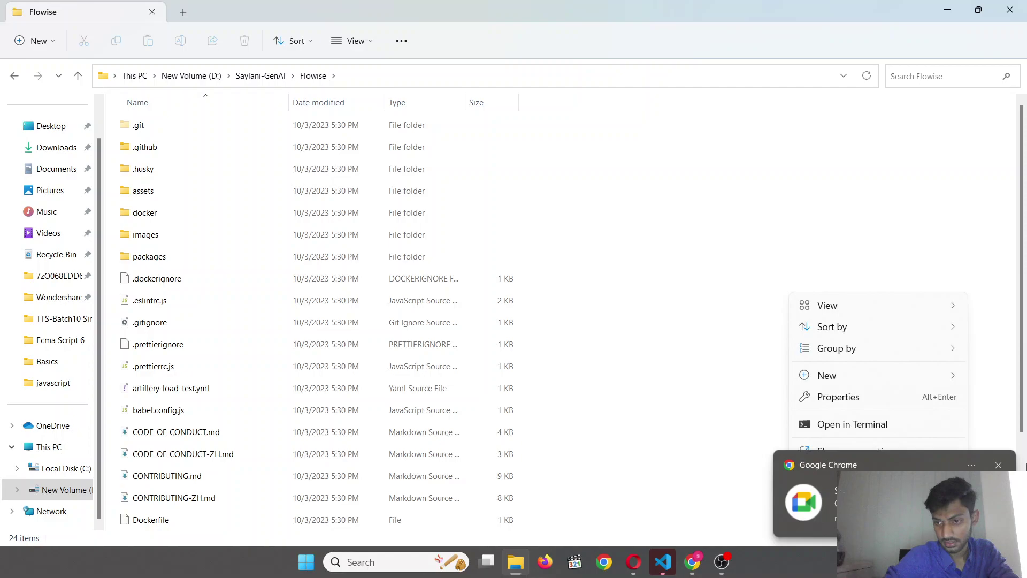
click(998, 466)
right_click(677, 270)
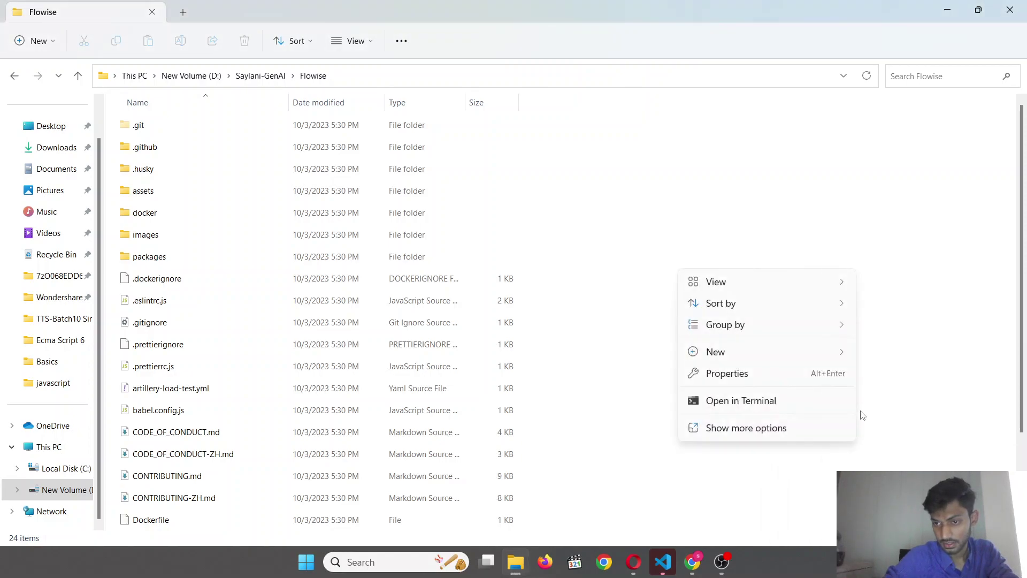
click(783, 432)
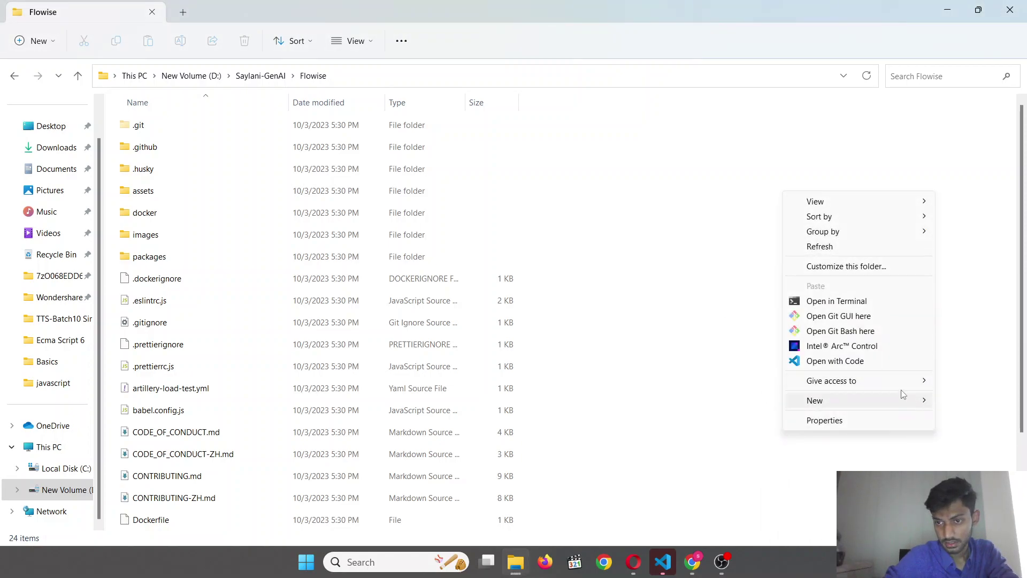
click(878, 360)
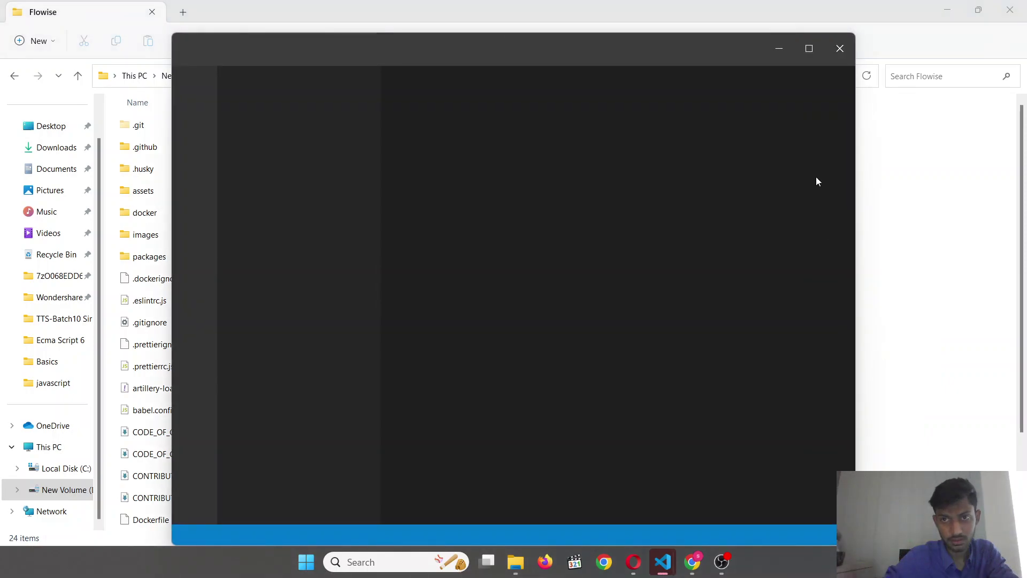
click(809, 48)
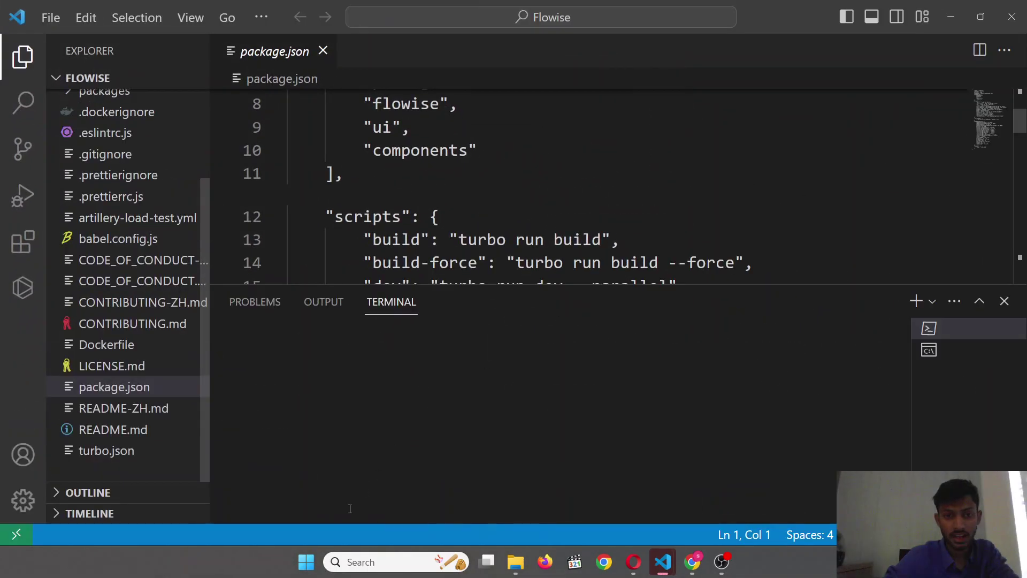
Return to Flowise in Chrome and look through the chatflow templates in the marketplace
key(alt+Tab)
key(alt+Tab)
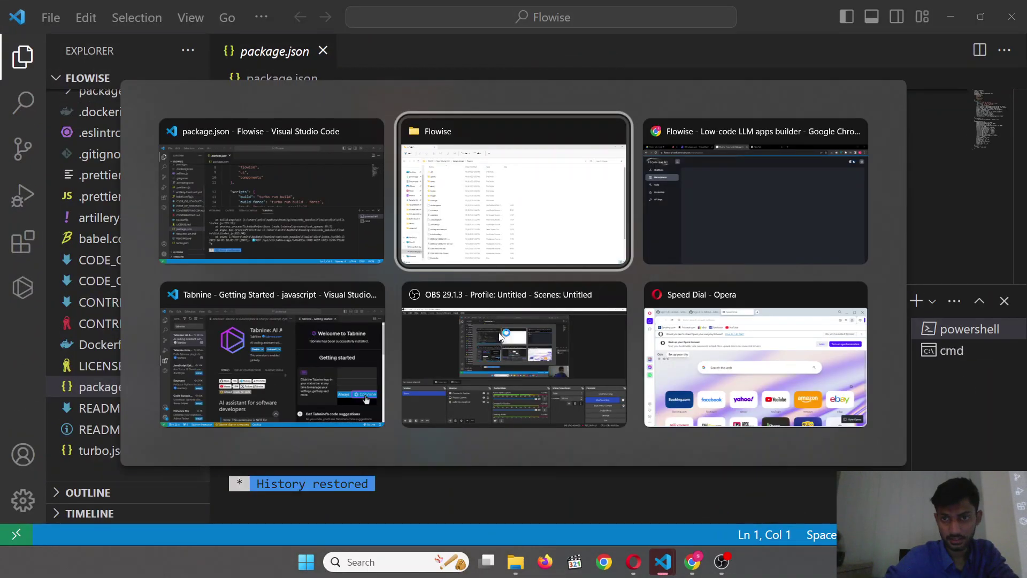
scroll(404, 320, down, 1)
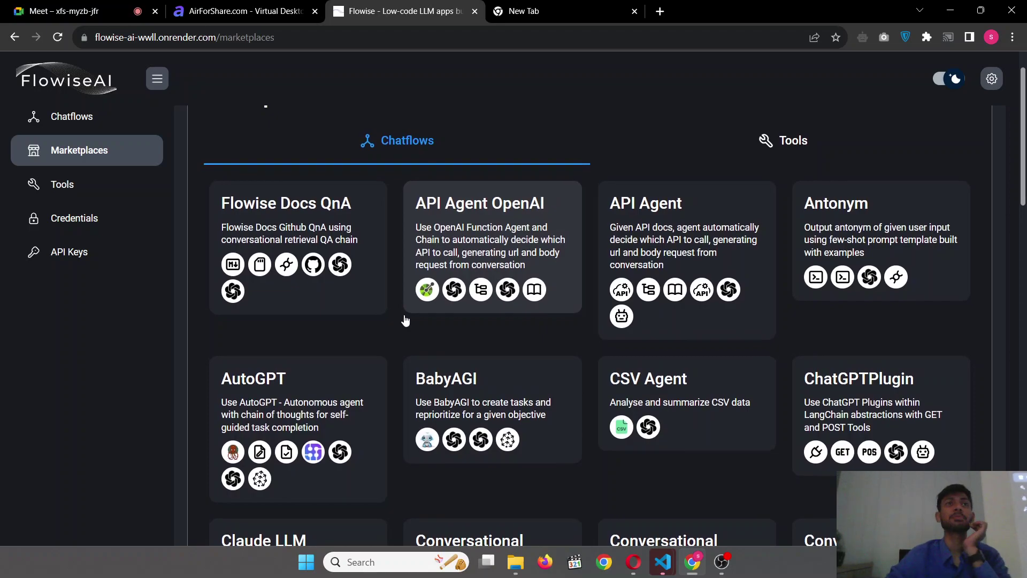
scroll(405, 320, down, 1)
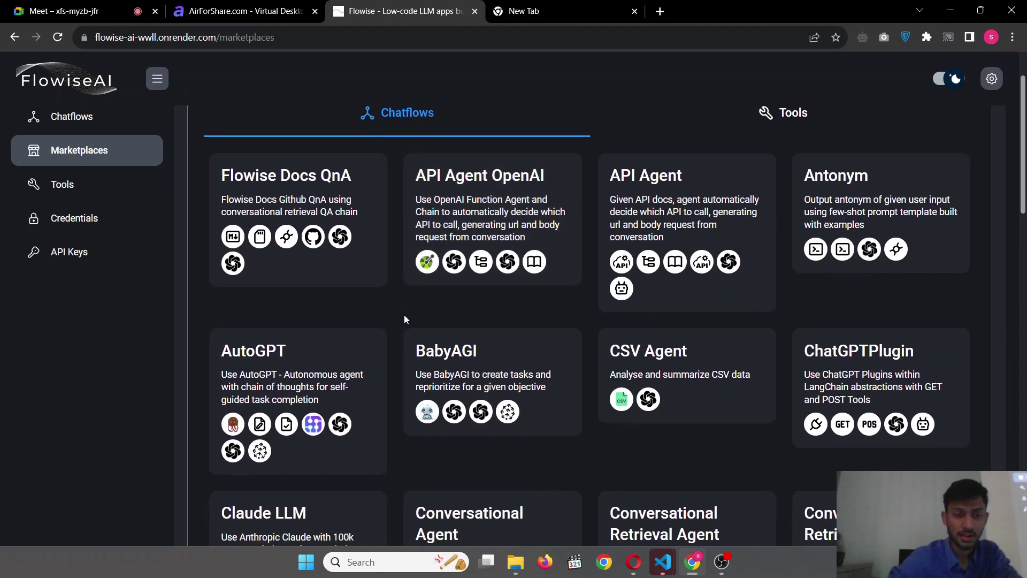
scroll(405, 319, down, 8)
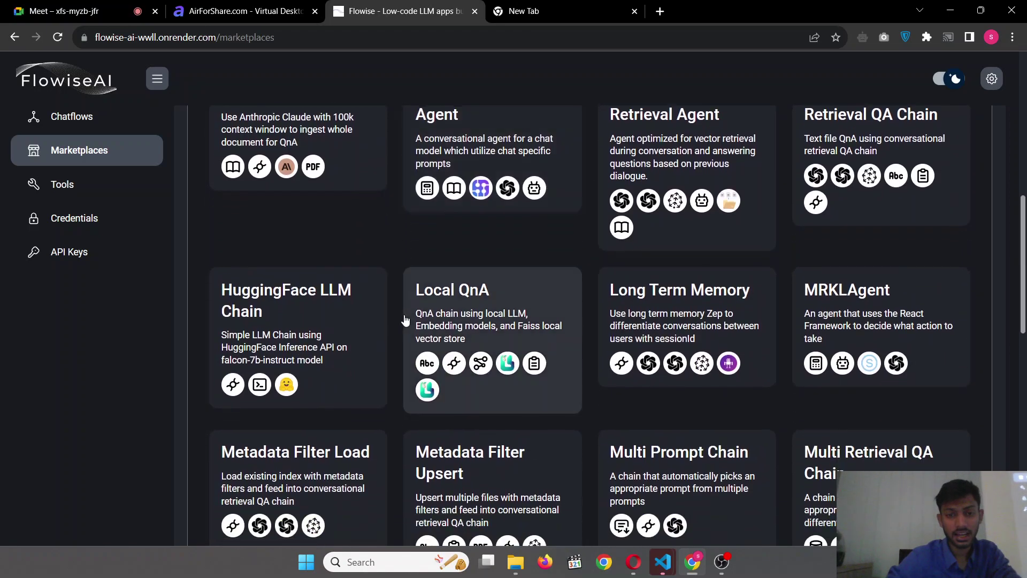
scroll(405, 319, down, 2)
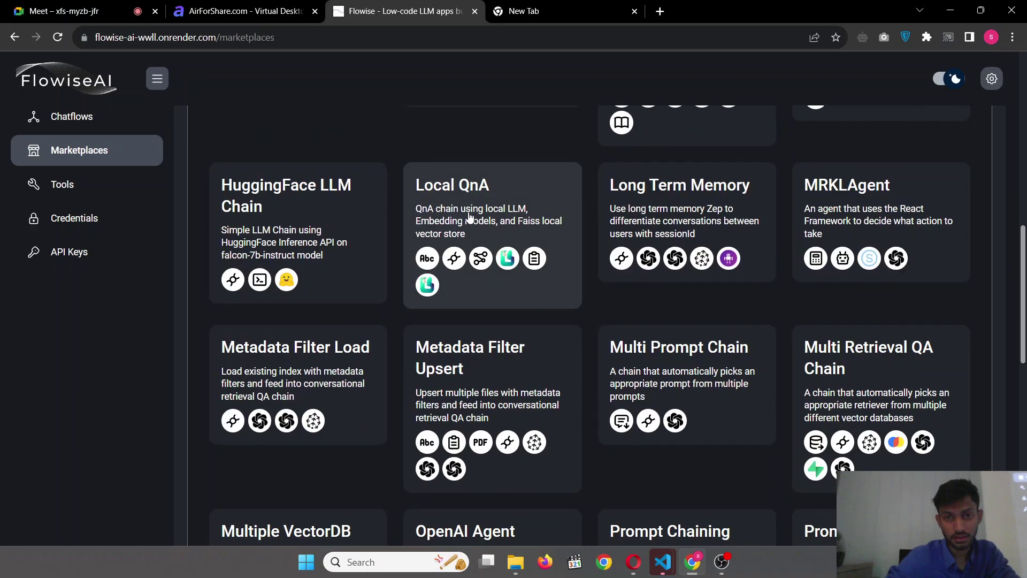
scroll(416, 314, down, 4)
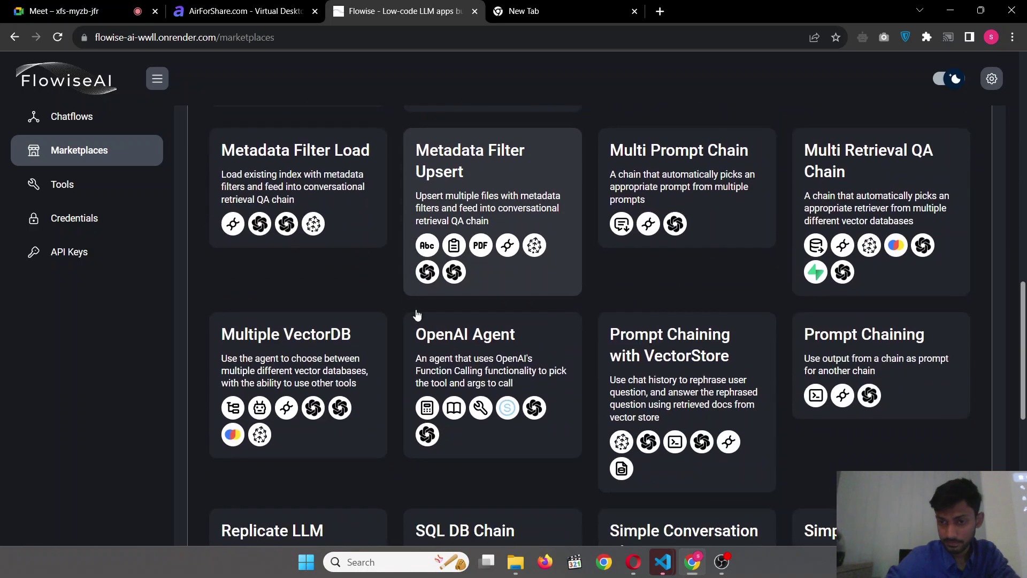
Open the WebPage QnA template from the end of the chatflow list, examine its flow and return to the marketplace
scroll(417, 314, down, 5)
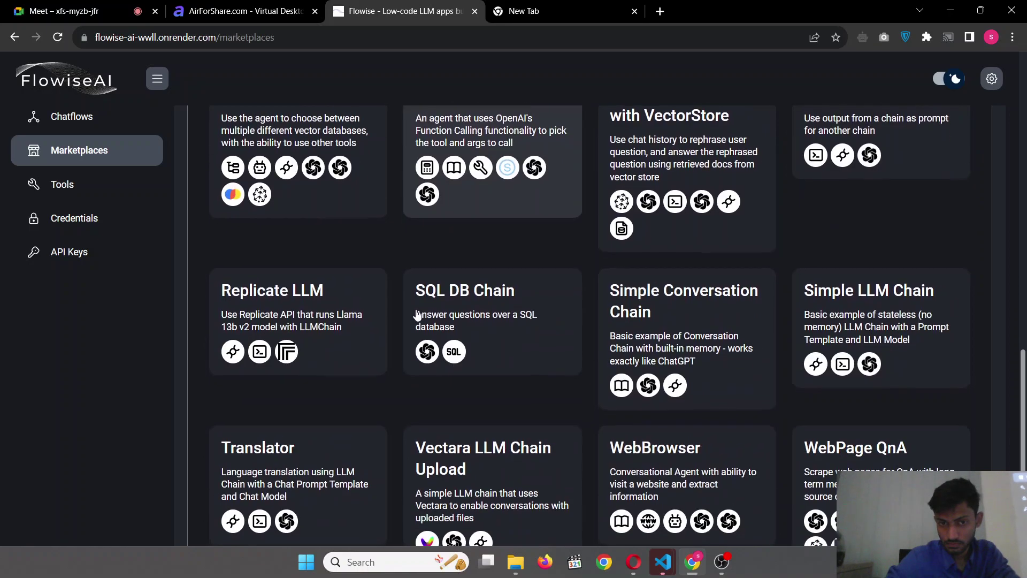
scroll(417, 314, down, 3)
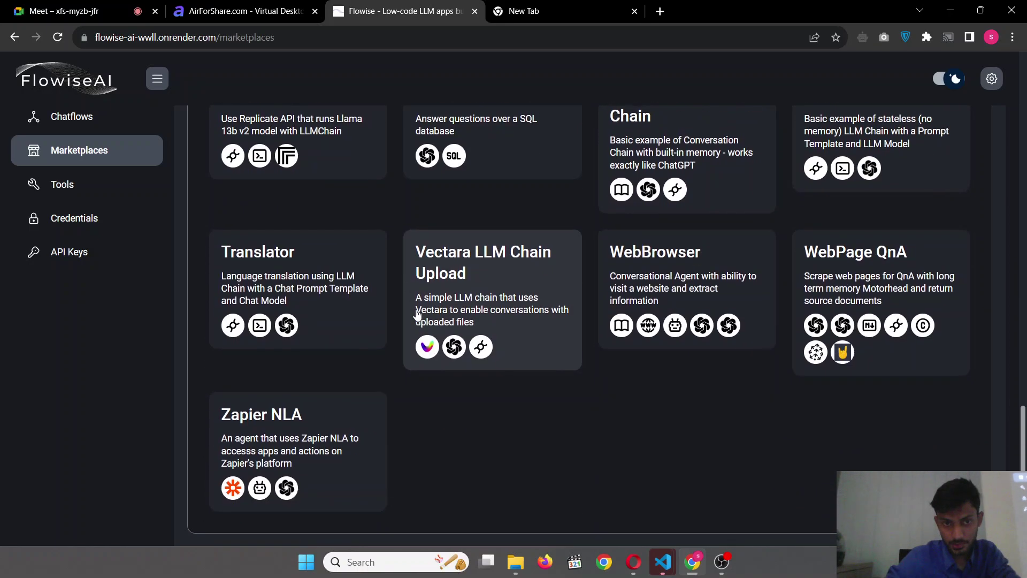
click(902, 301)
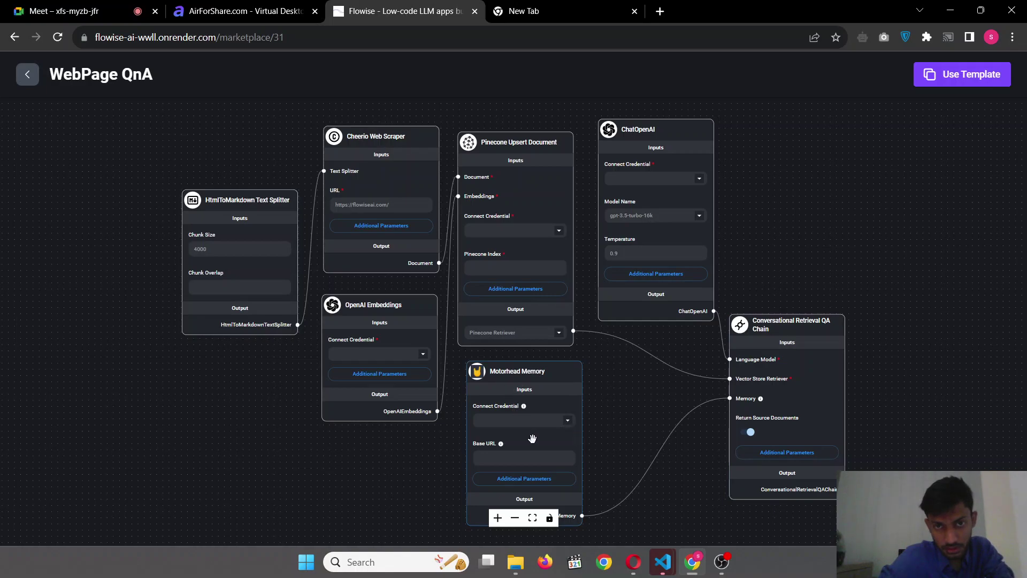
scroll(532, 439, down, 2)
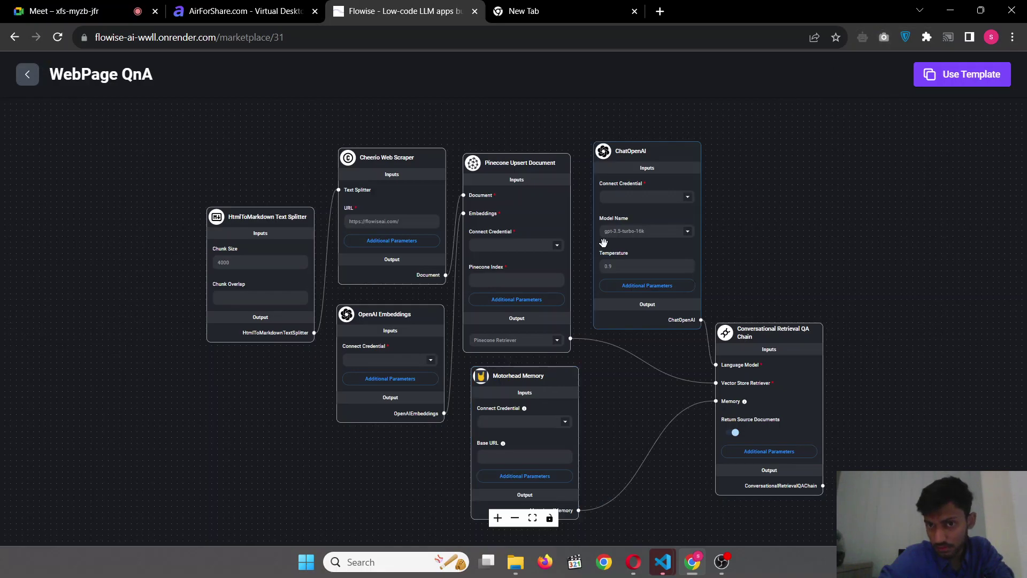
click(33, 79)
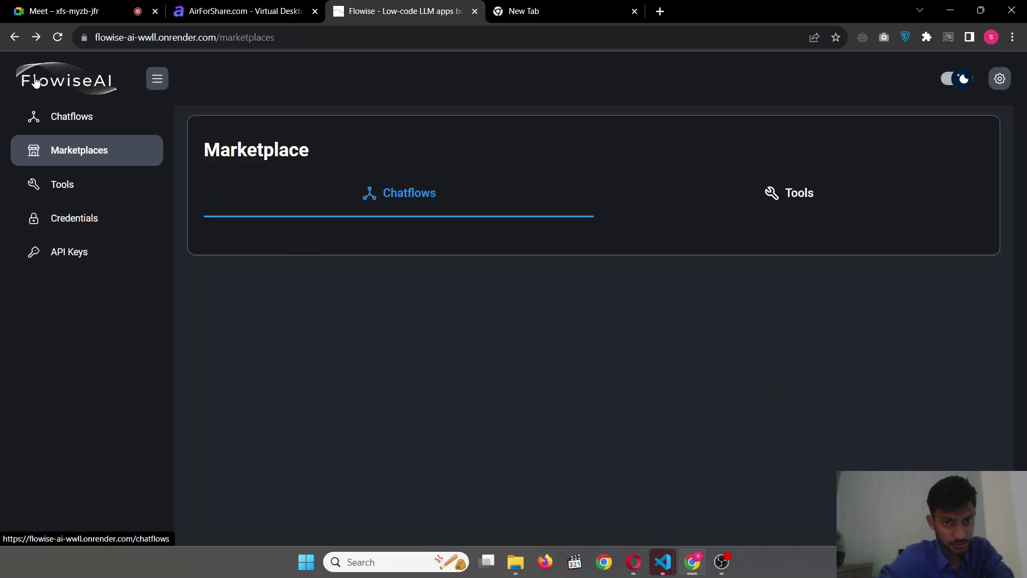
Look through the marketplace's chatflow templates and read the descriptions on their cards
scroll(502, 374, down, 2)
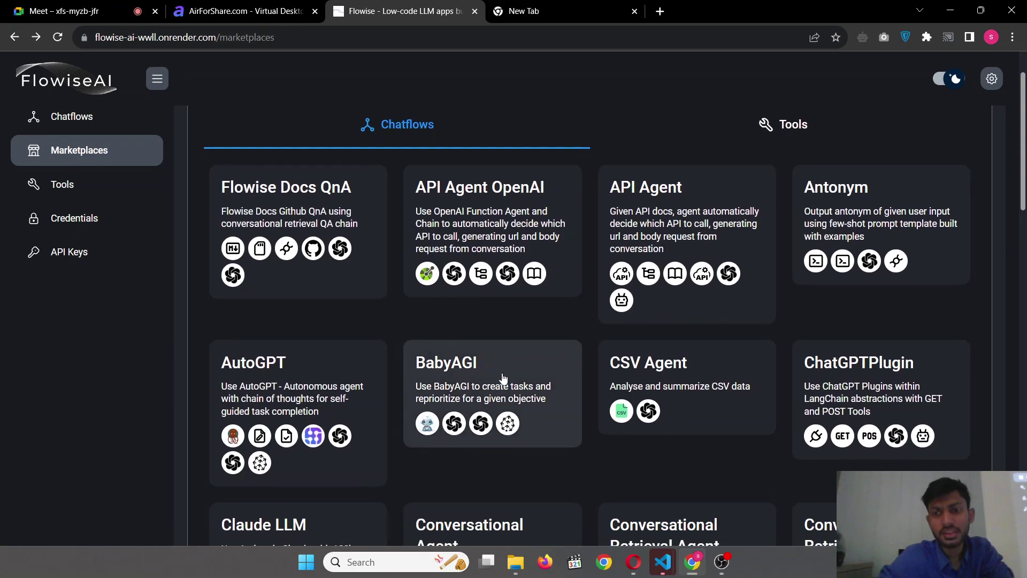
scroll(502, 376, down, 6)
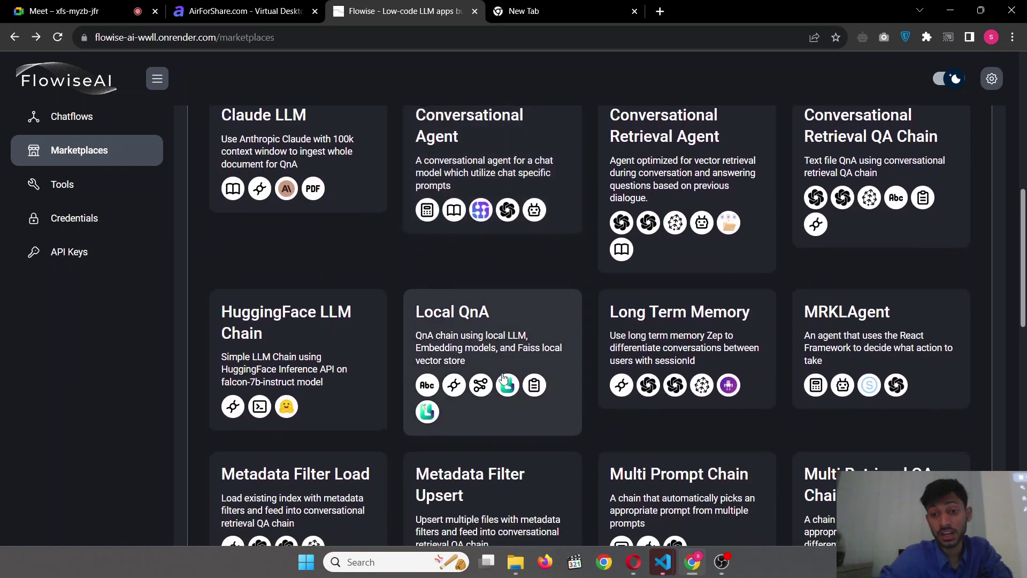
scroll(503, 378, down, 1)
right_click(501, 373)
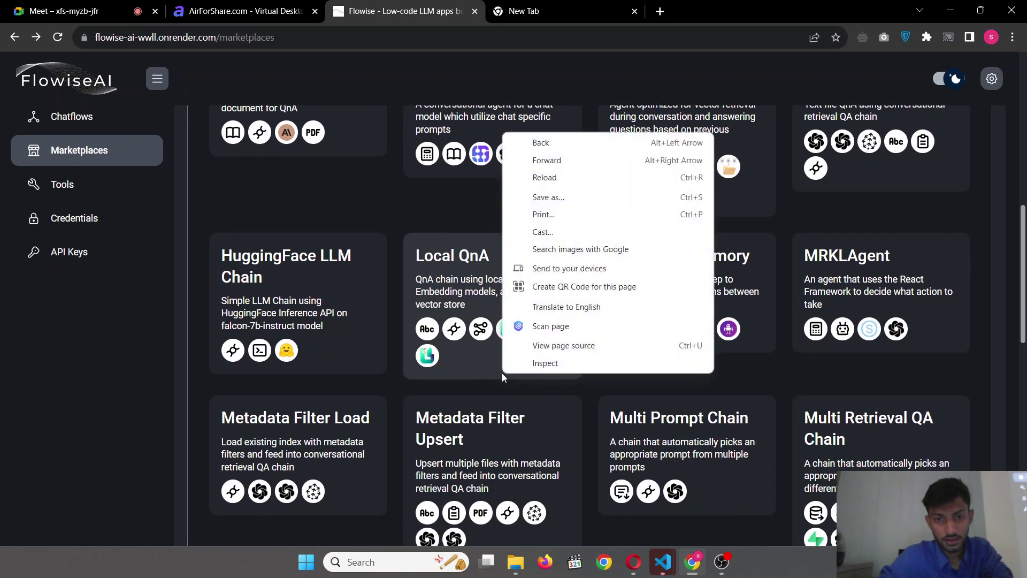
click(381, 218)
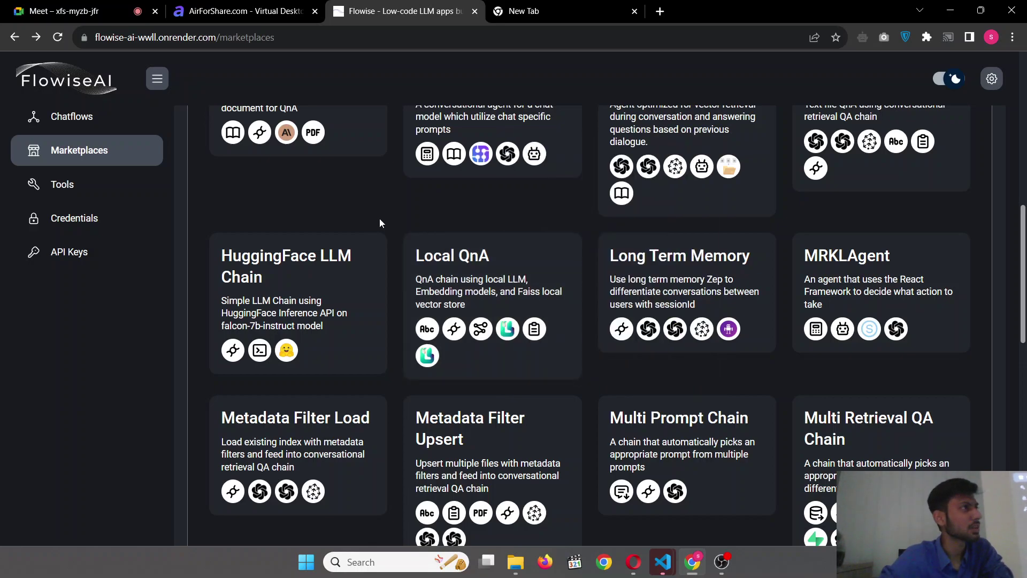
scroll(545, 304, down, 6)
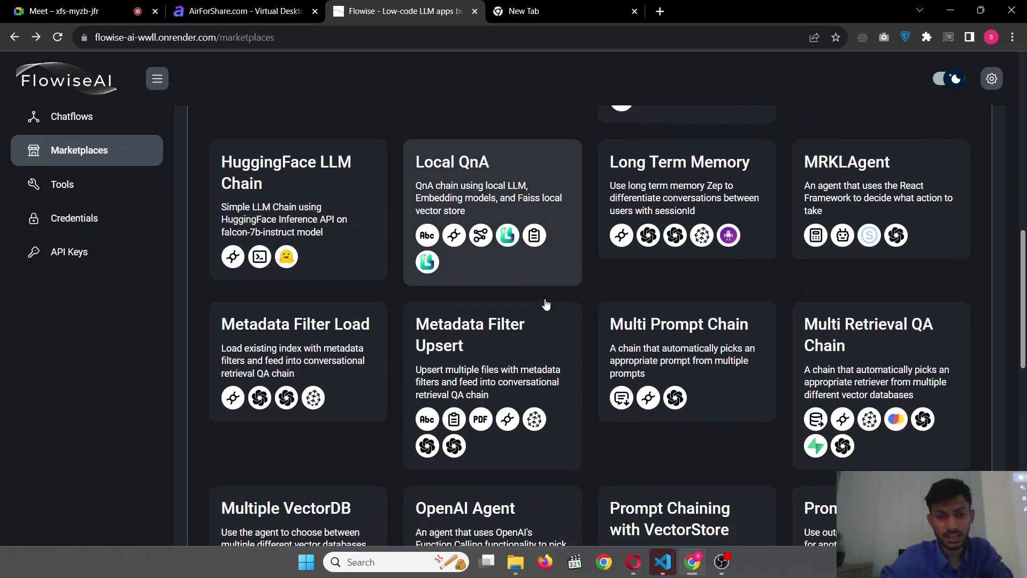
scroll(545, 304, down, 7)
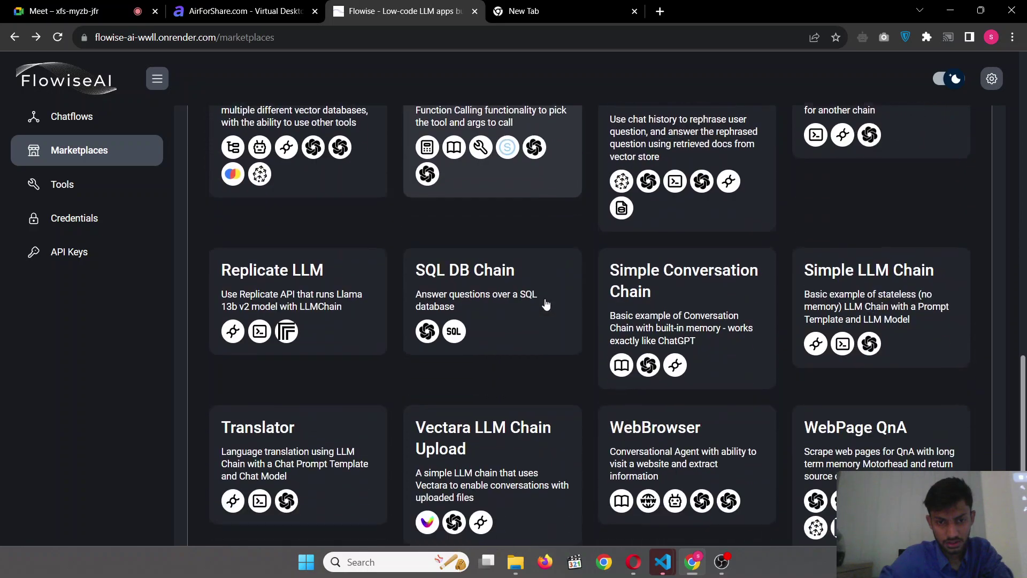
scroll(546, 304, up, 2)
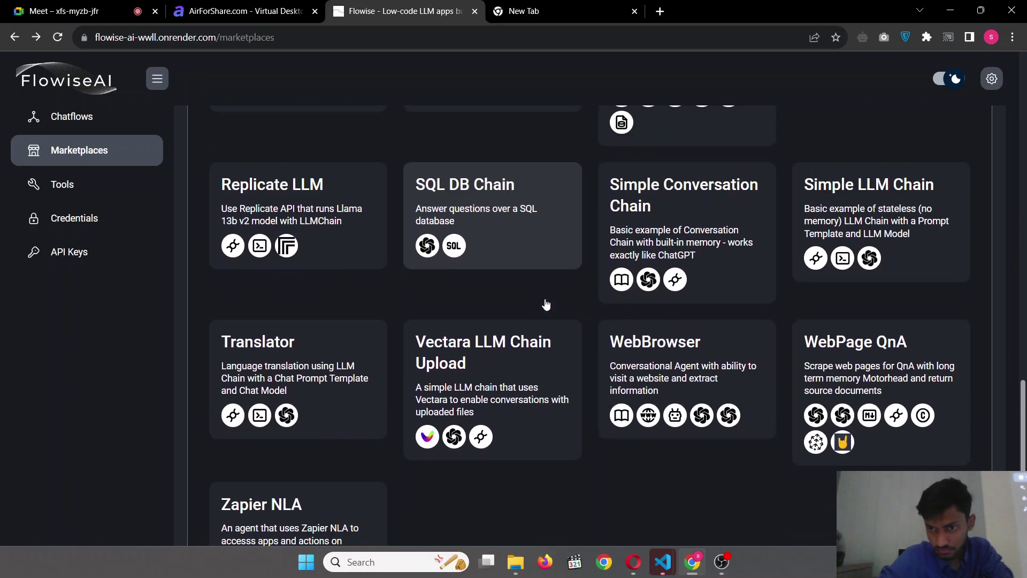
scroll(546, 304, up, 5)
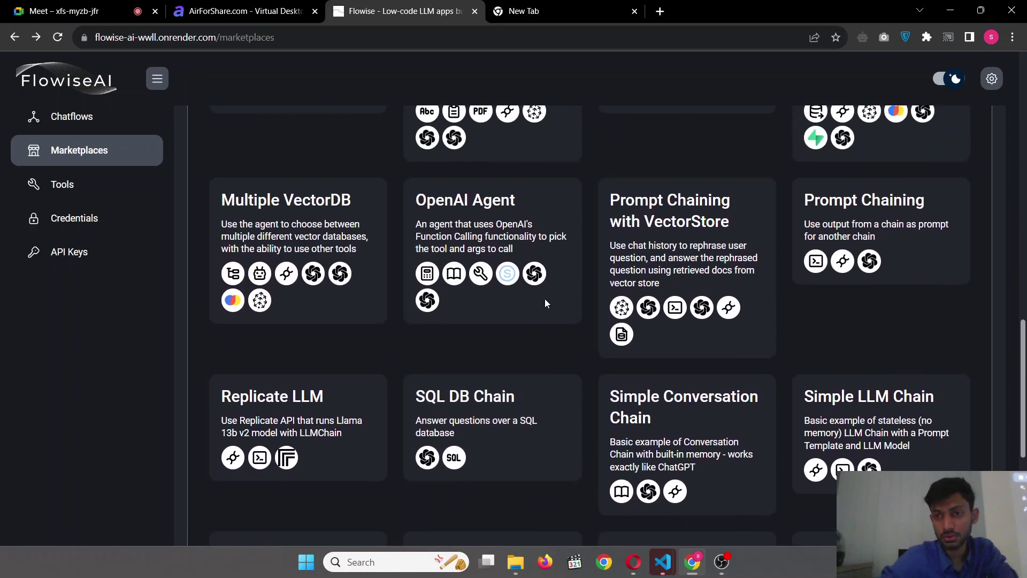
scroll(546, 303, up, 3)
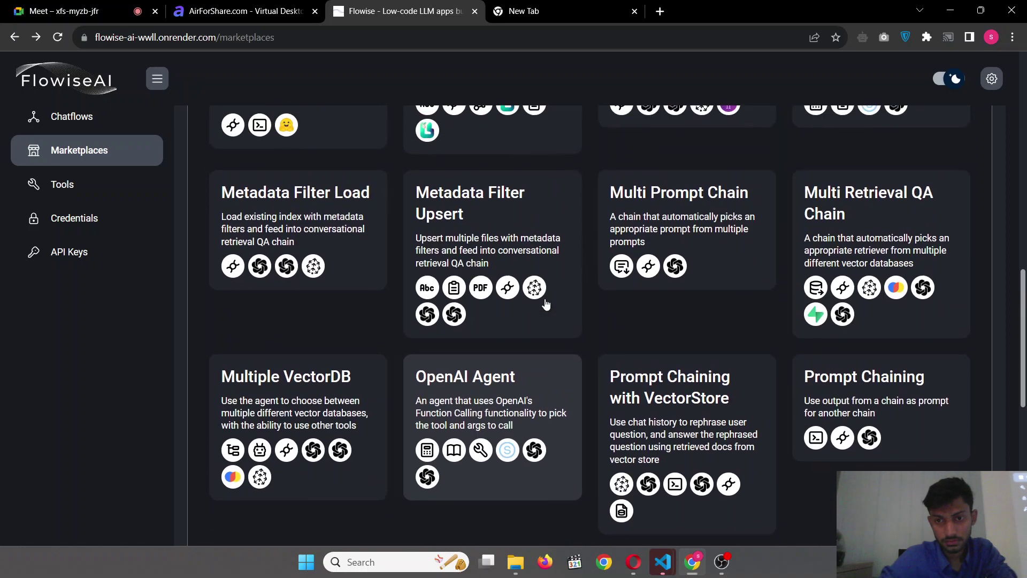
View the WebPage QnA template's flow again and go back to the marketplace
scroll(546, 303, down, 7)
click(804, 374)
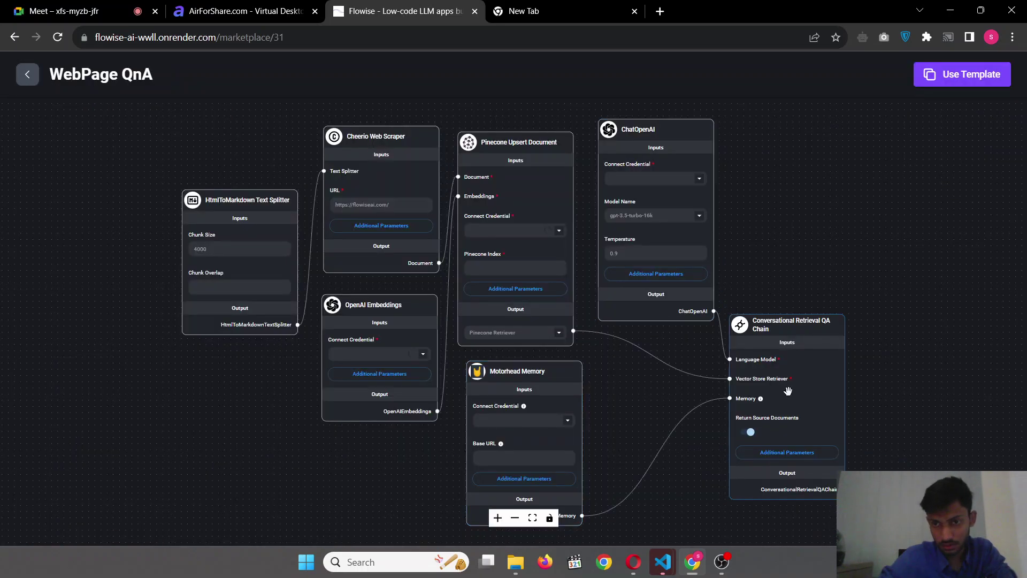
click(31, 78)
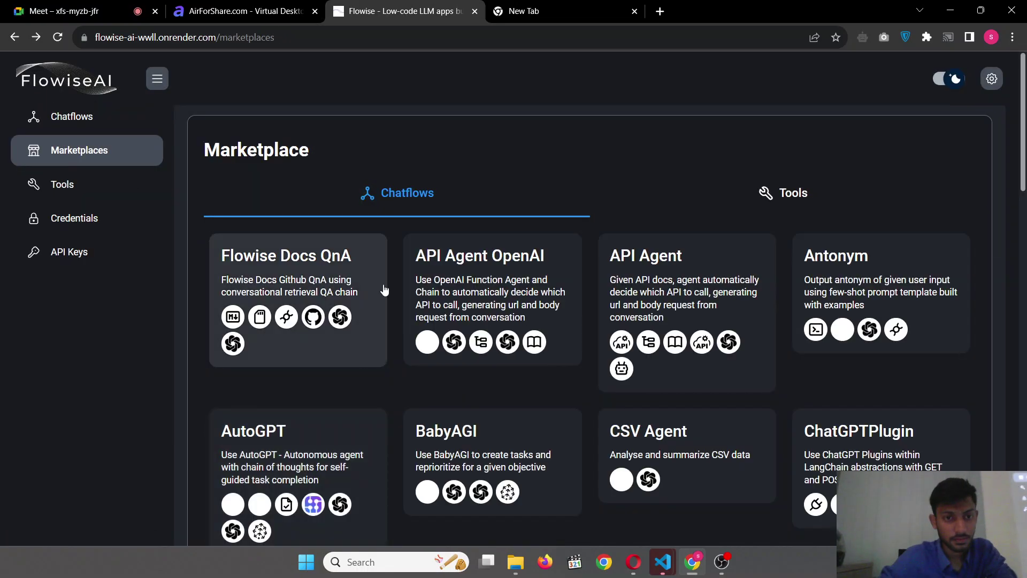
Find the WebBrowser template among the chatflows, examine its node flow and return to the marketplace
scroll(384, 289, down, 2)
scroll(384, 289, down, 13)
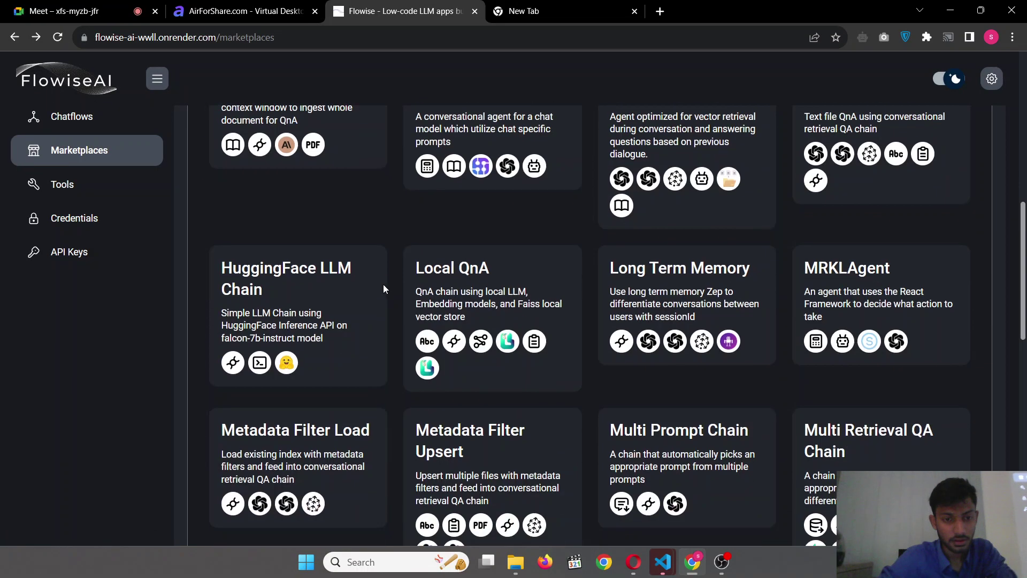
scroll(384, 289, down, 5)
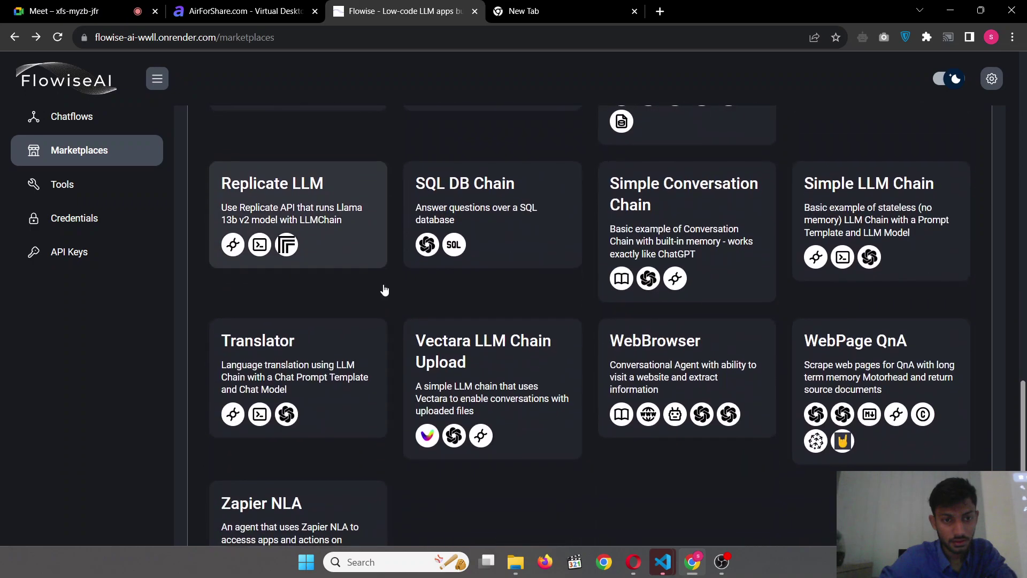
scroll(694, 400, up, 1)
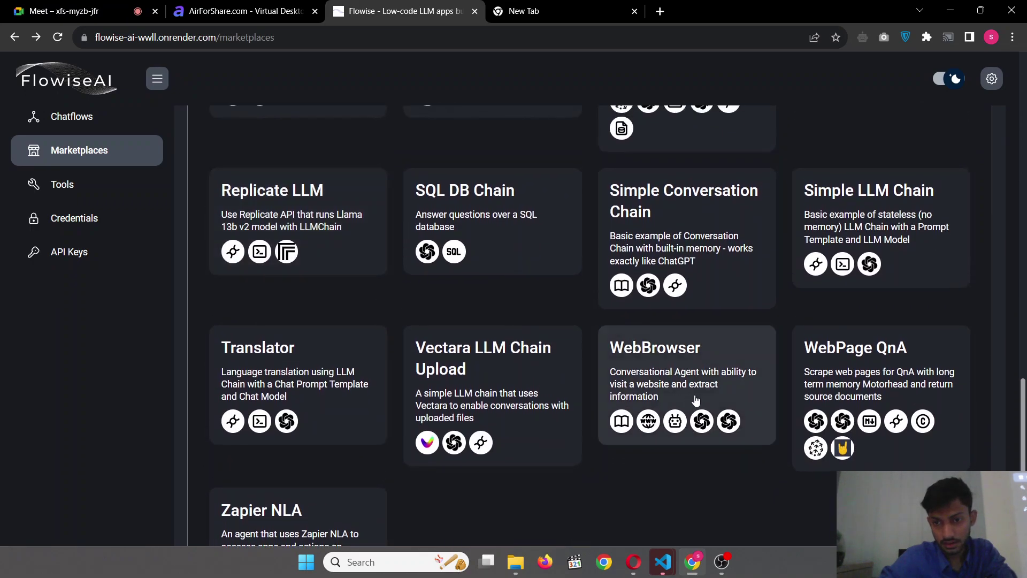
click(695, 400)
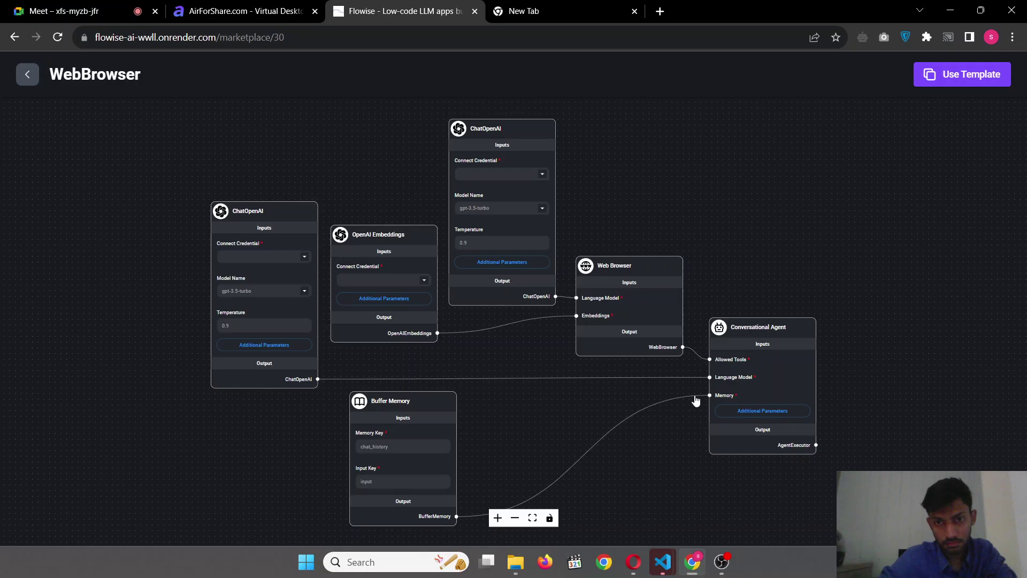
click(28, 74)
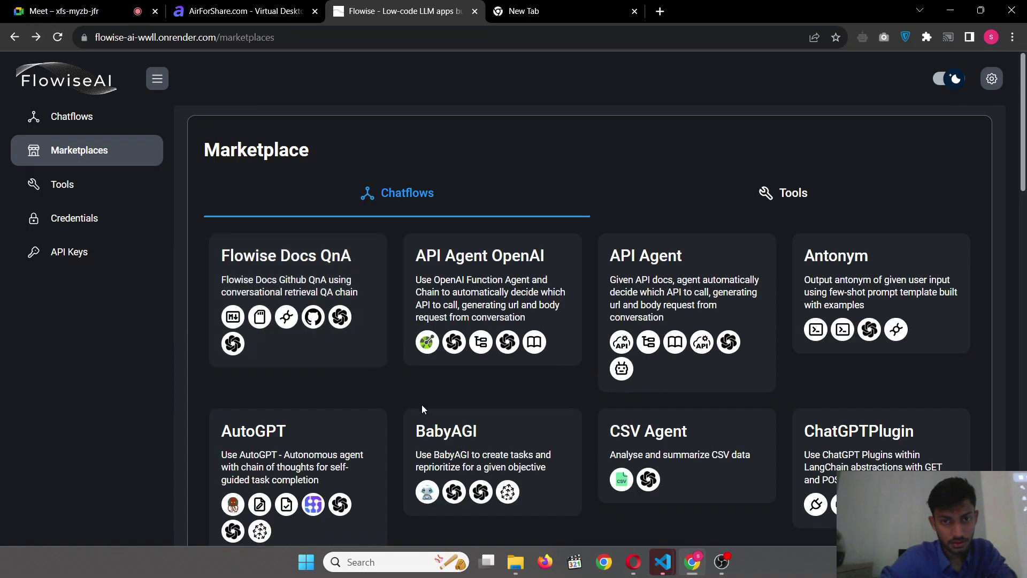
Open the Local QnA template, examine its connected nodes and return to the marketplace
scroll(422, 409, down, 3)
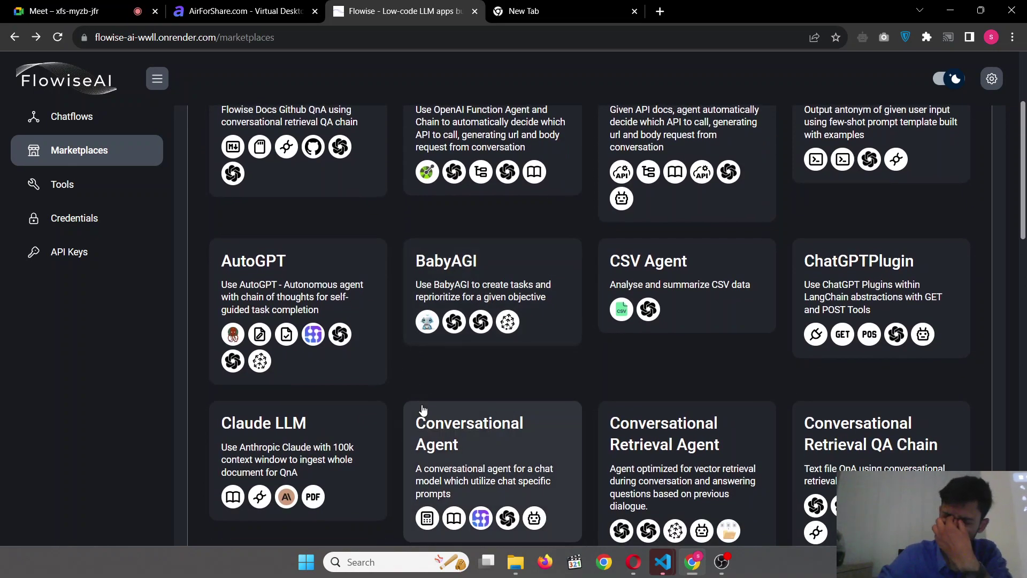
scroll(422, 408, down, 5)
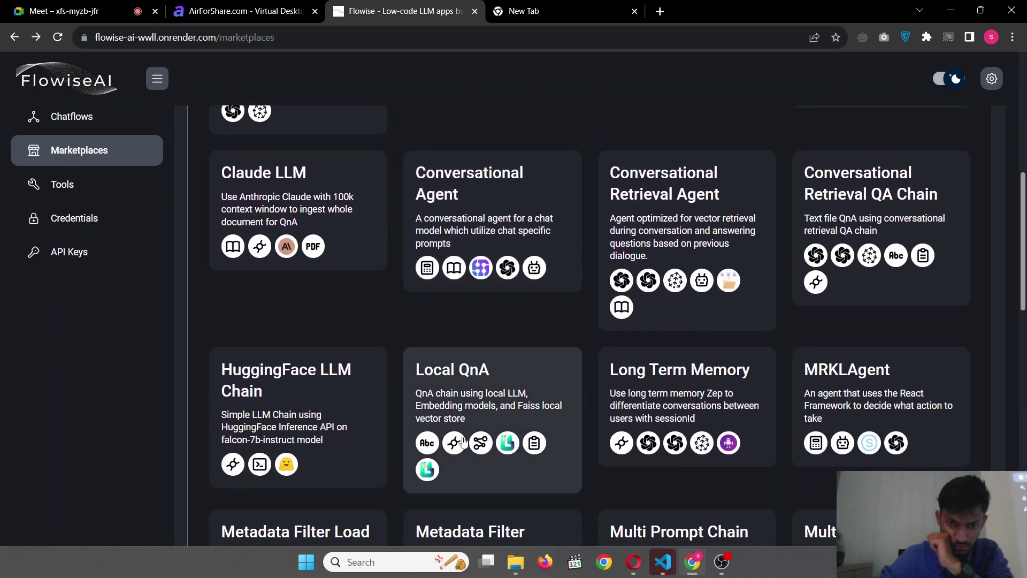
click(477, 461)
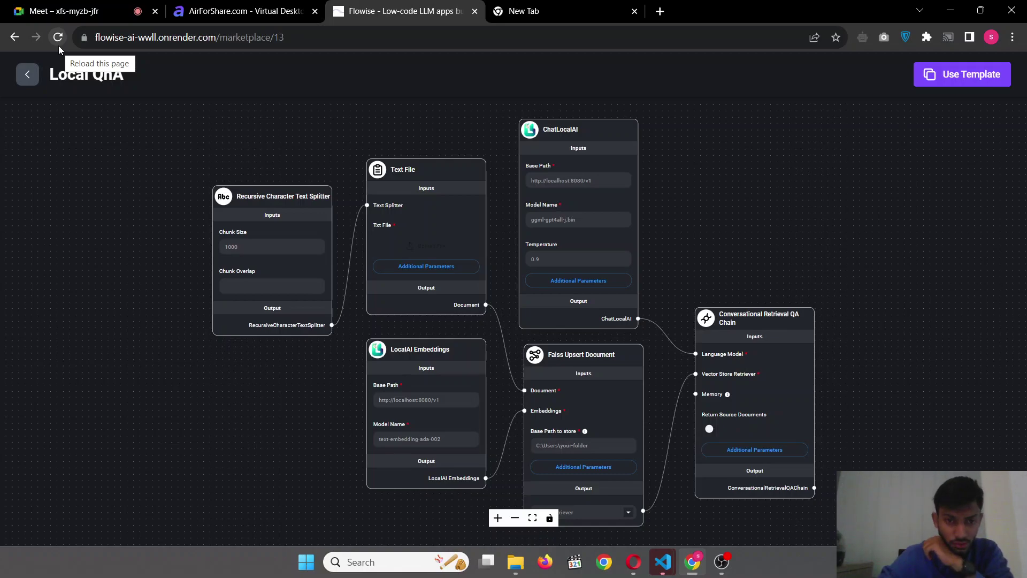
click(28, 76)
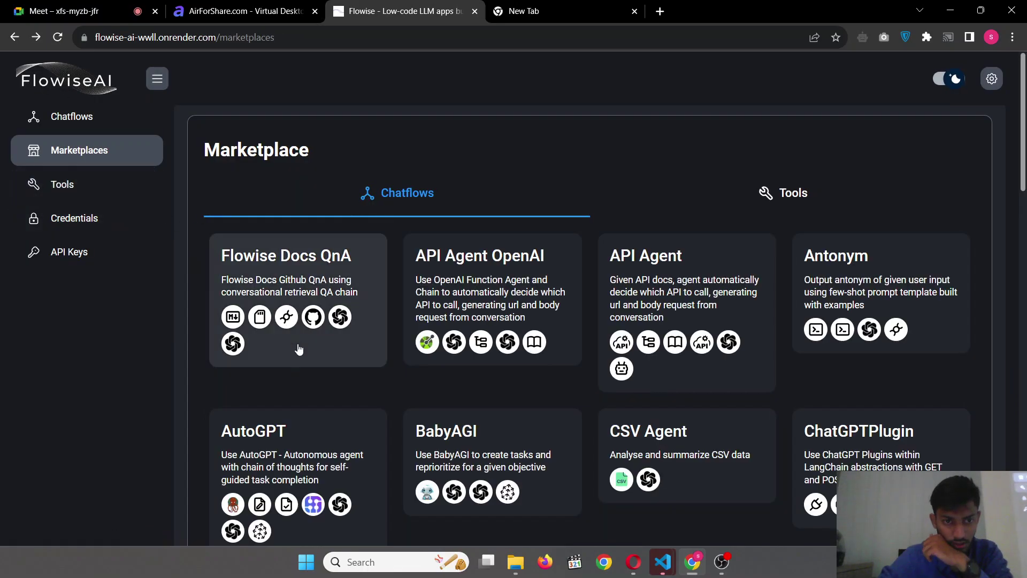
Search the marketplace page for "chaining" and view the Prompt Chaining with VectorStore template before returning to the list
scroll(299, 348, down, 2)
scroll(298, 348, down, 2)
key(ctrl+f)
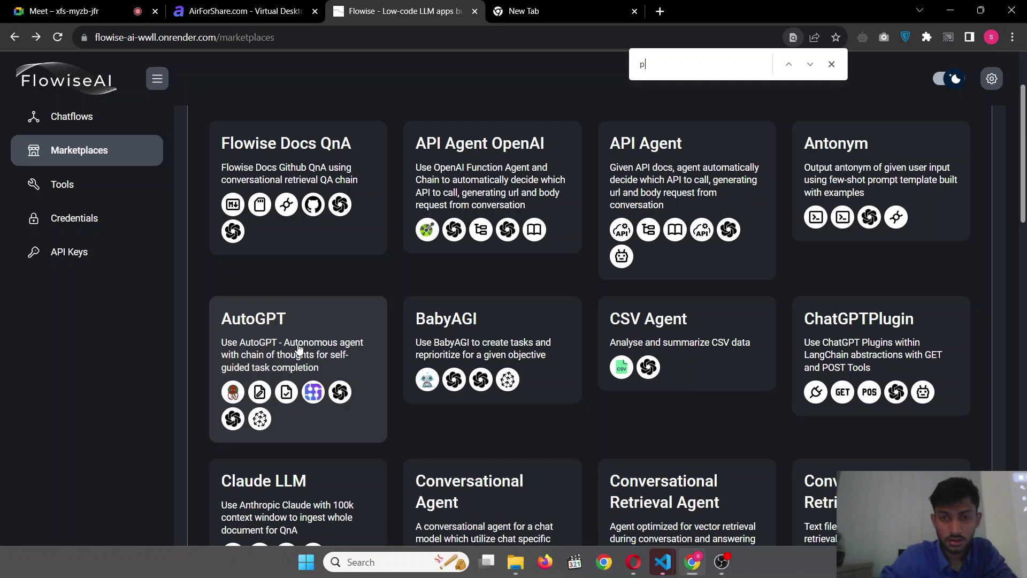
key(BackSpace)
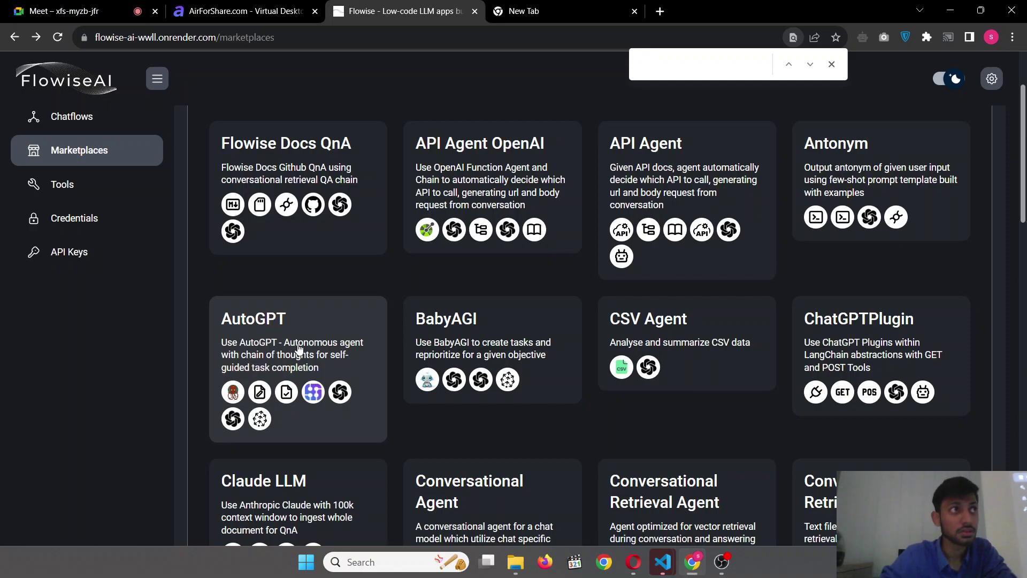
text(cha)
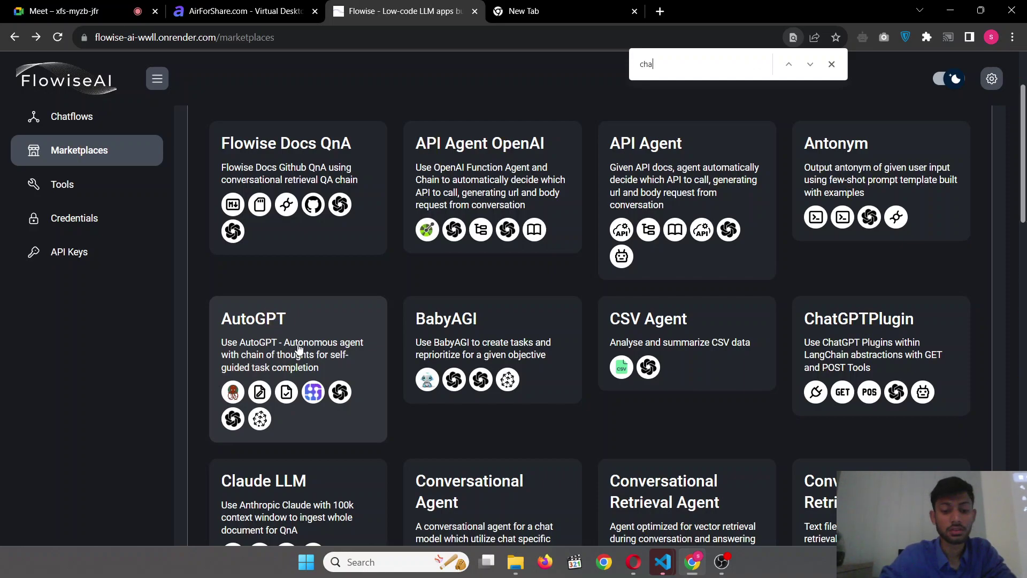
text(in)
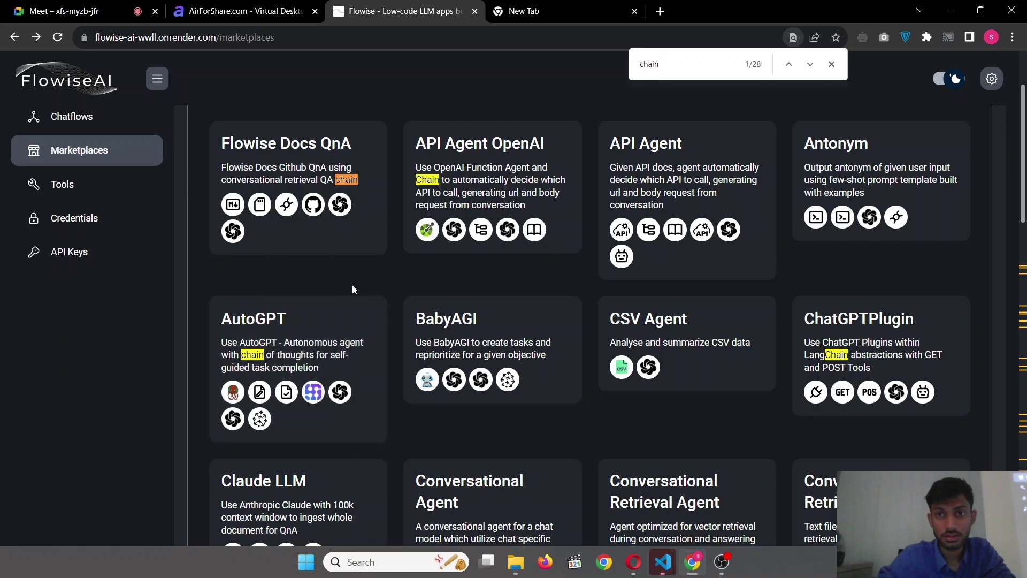
text(ing)
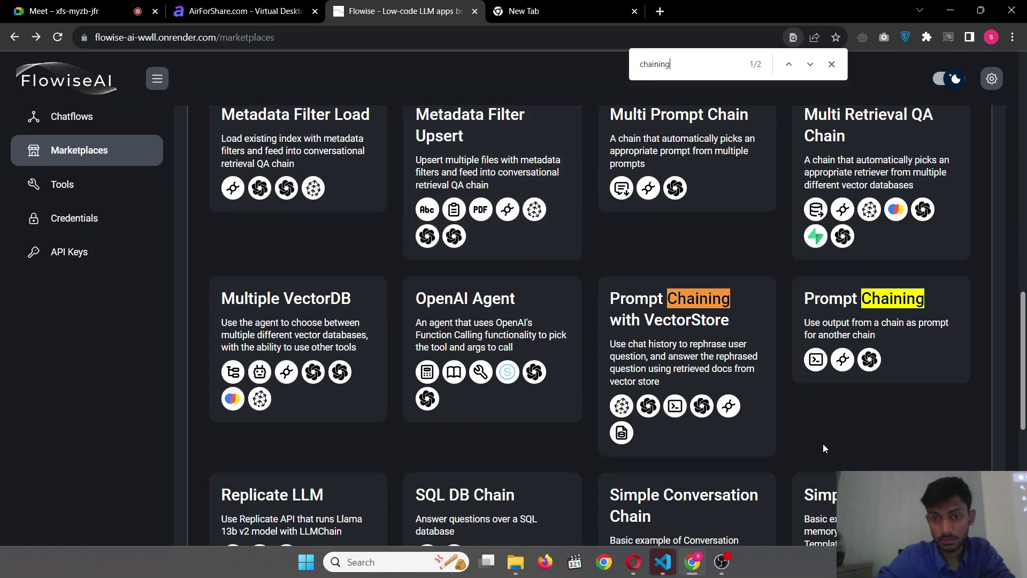
click(698, 370)
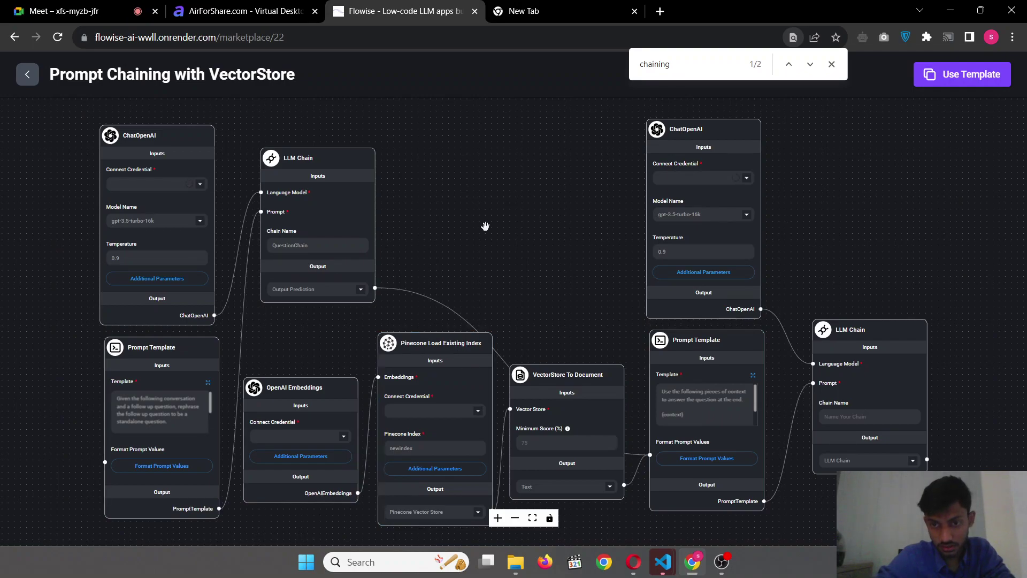
click(27, 75)
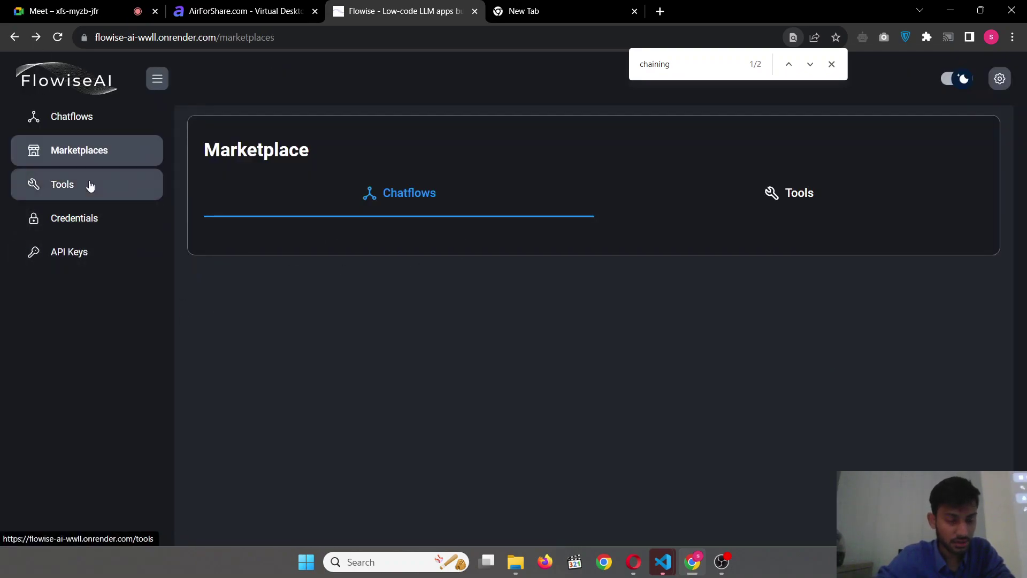
Open the Flowise Docs QnA template, examine its flow and return to the chatflow templates in the marketplace
scroll(240, 225, down, 2)
scroll(318, 204, up, 2)
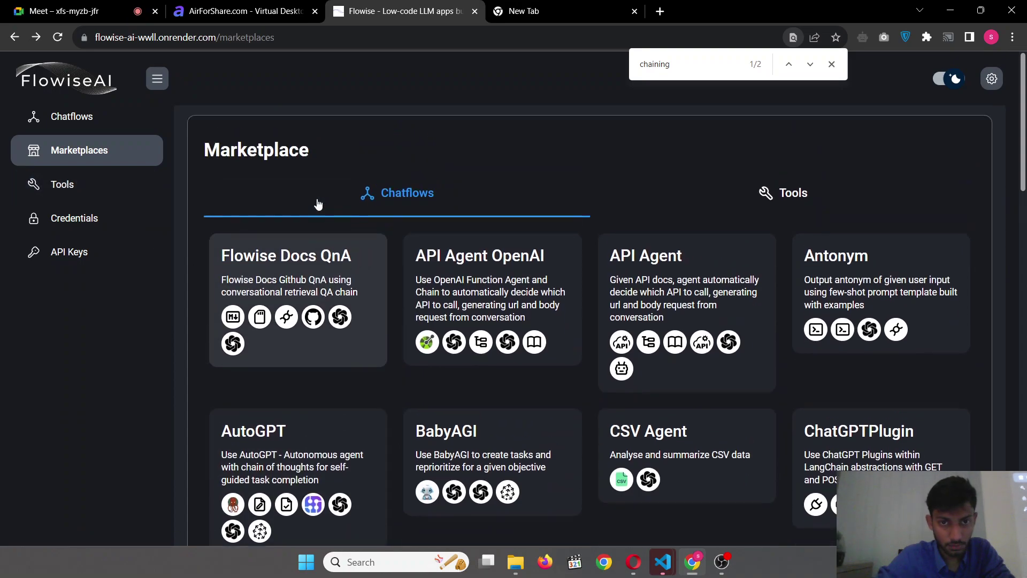
click(301, 284)
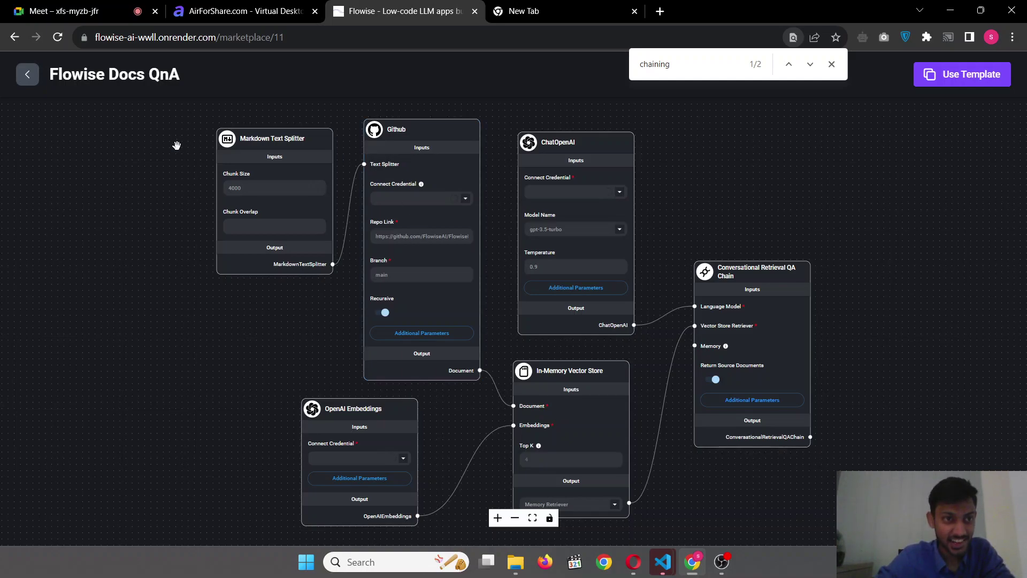
click(27, 75)
scroll(561, 376, down, 5)
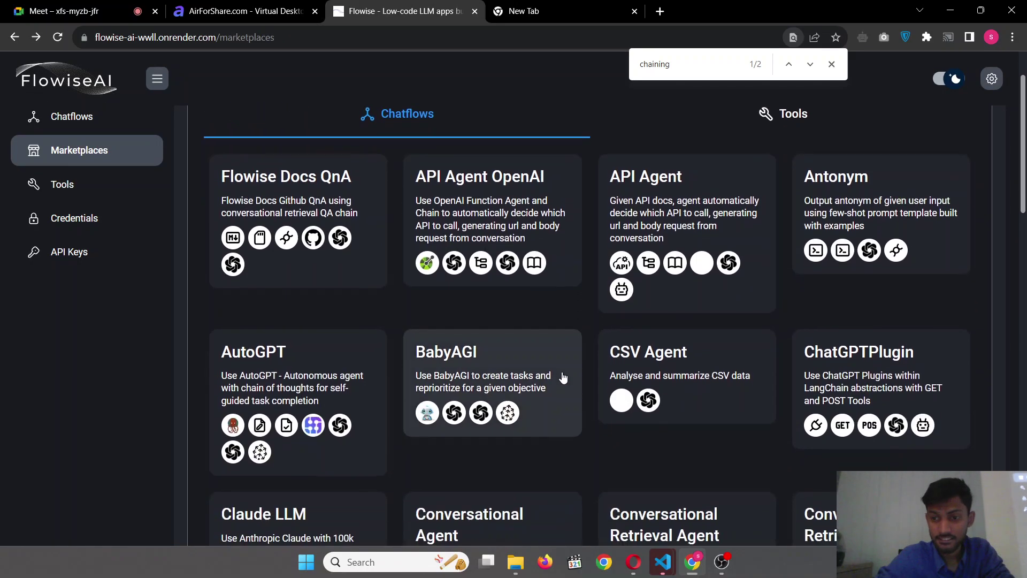
Open the Conversational Retrieval QA Chain template from the marketplace and use it to start a new chatflow
scroll(562, 376, down, 2)
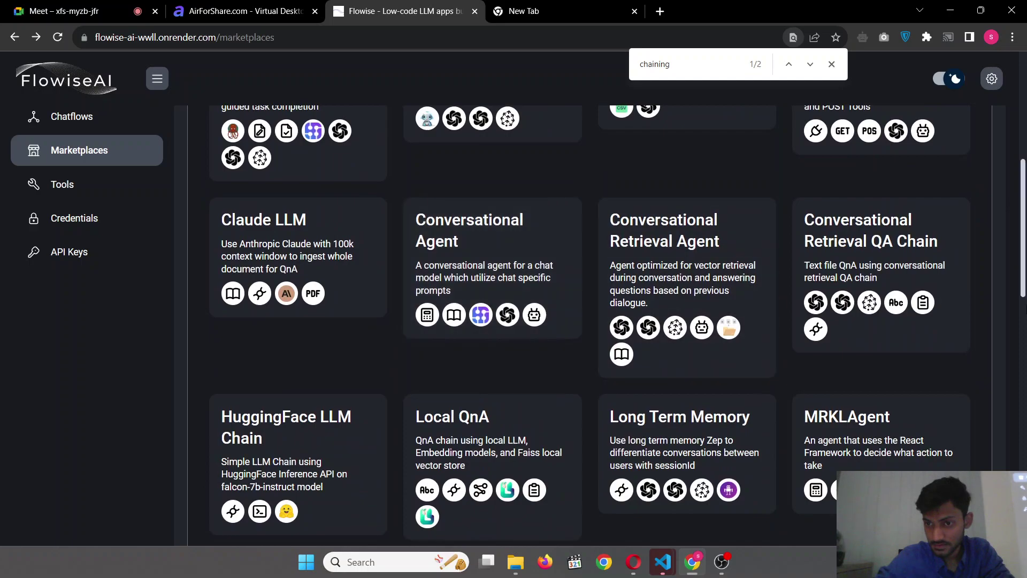
click(878, 288)
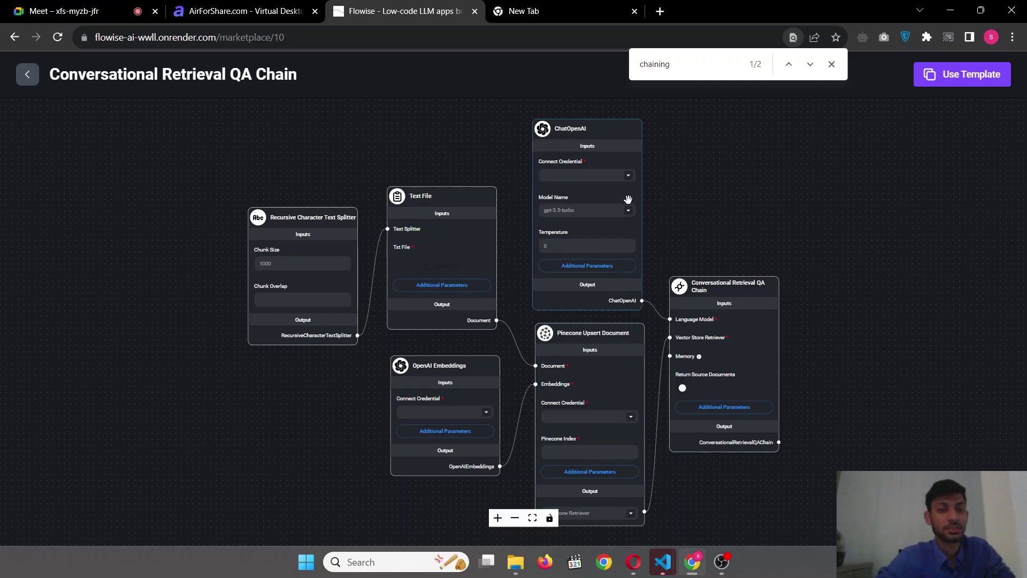
click(947, 83)
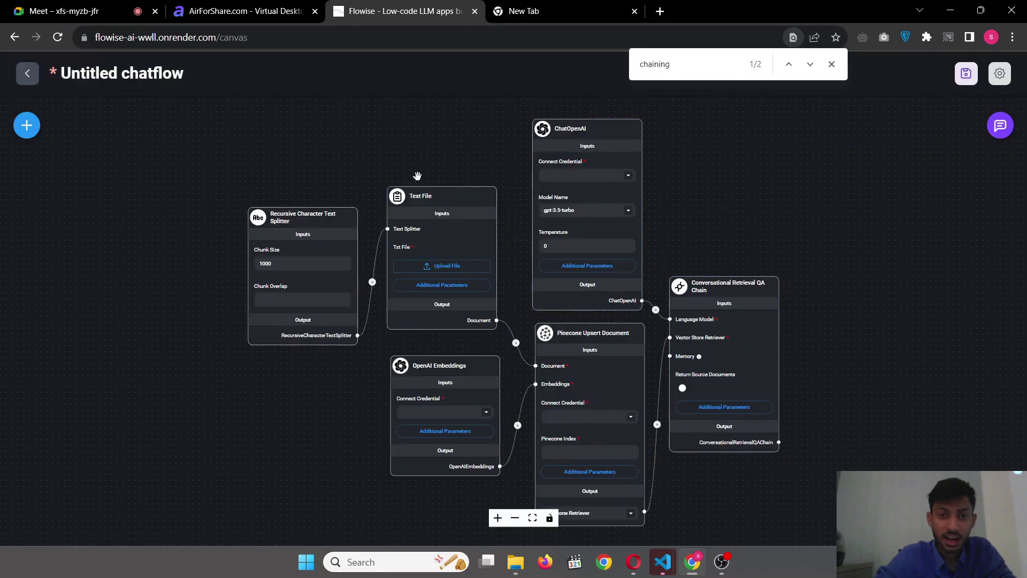
mouse_move(432, 253)
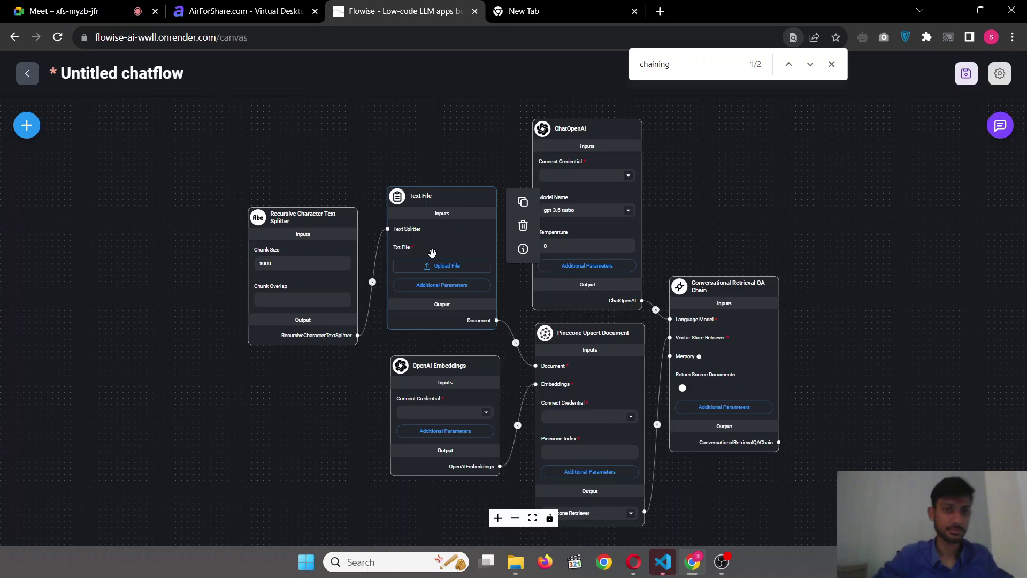
click(583, 171)
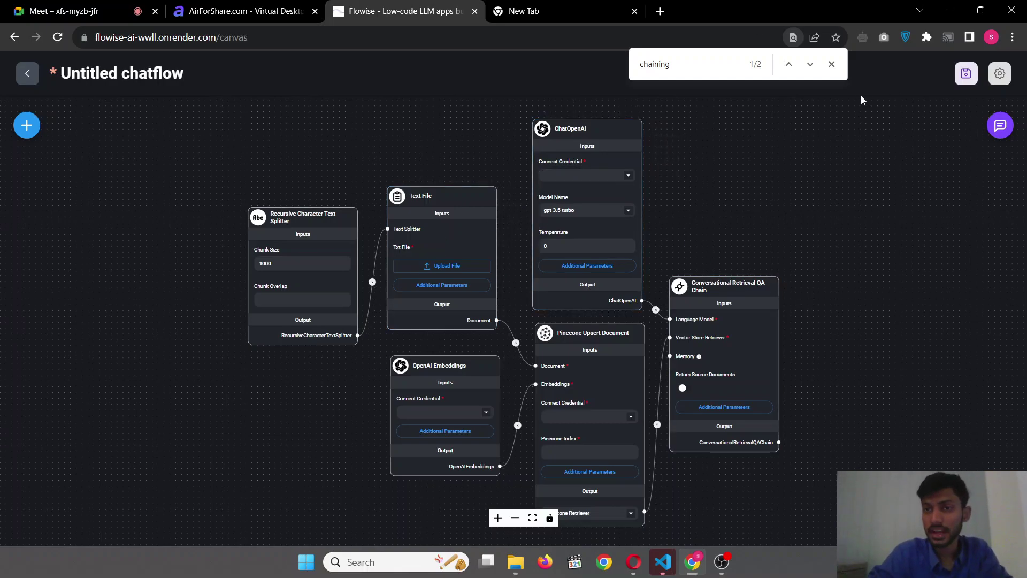
Close the page search and save the new chatflow under the name PDF
click(831, 63)
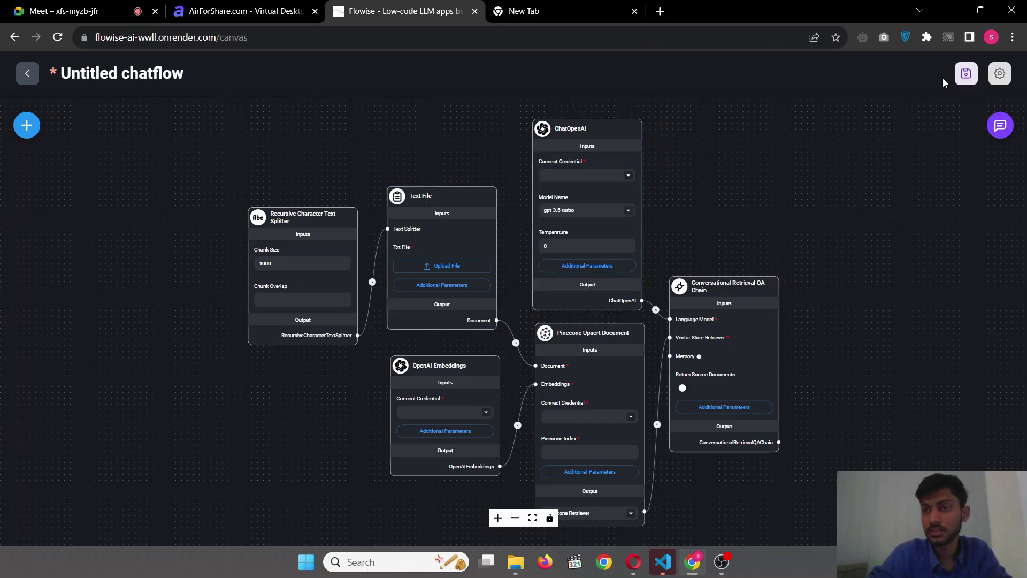
click(968, 76)
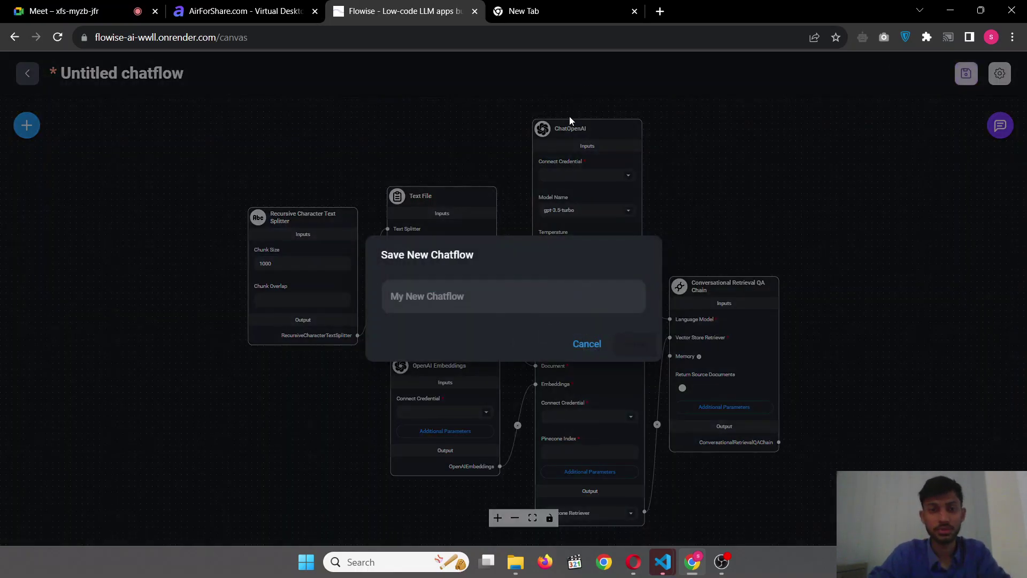
click(434, 279)
text(p)
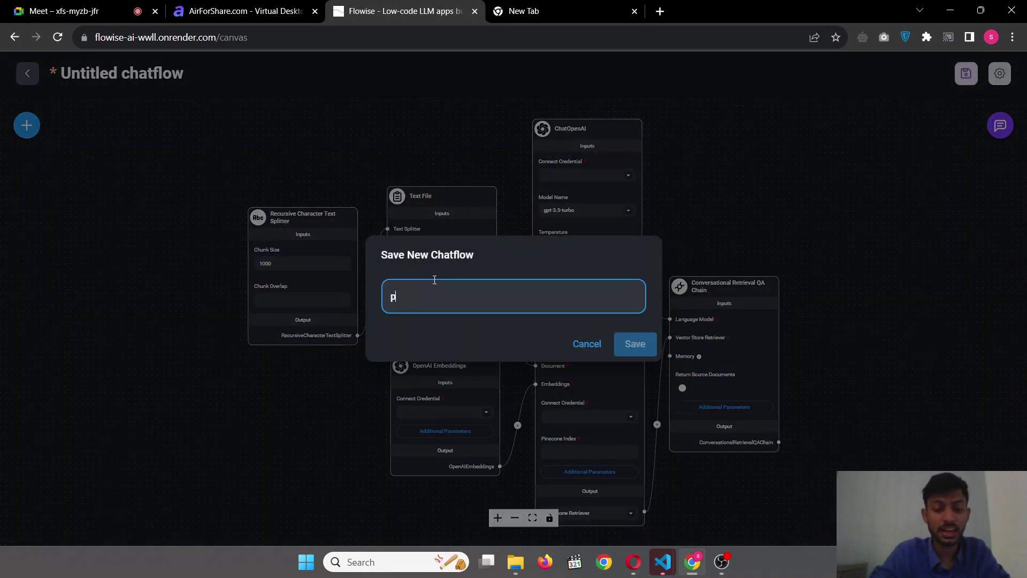
key(BackSpace)
text(PDF)
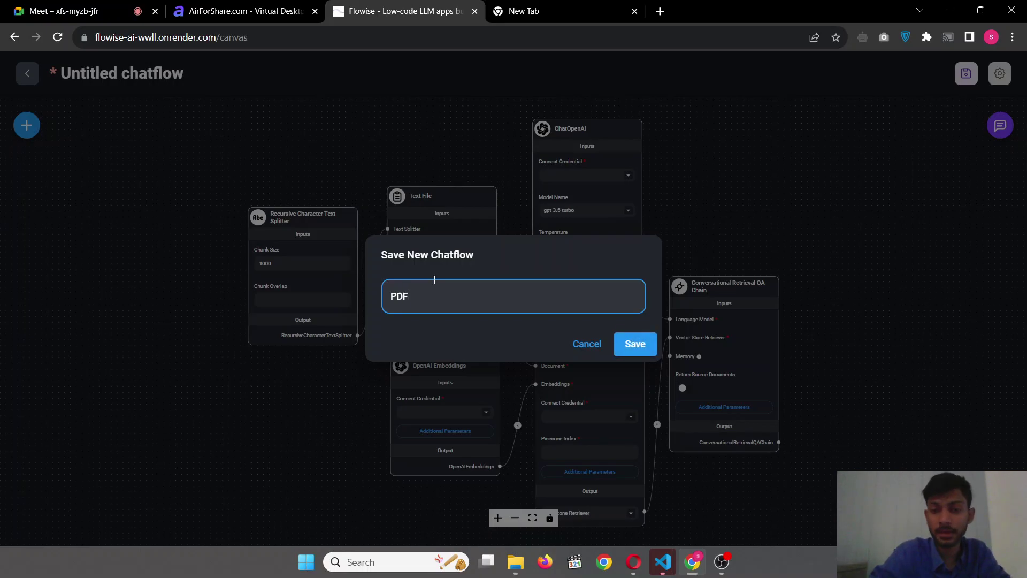
click(634, 344)
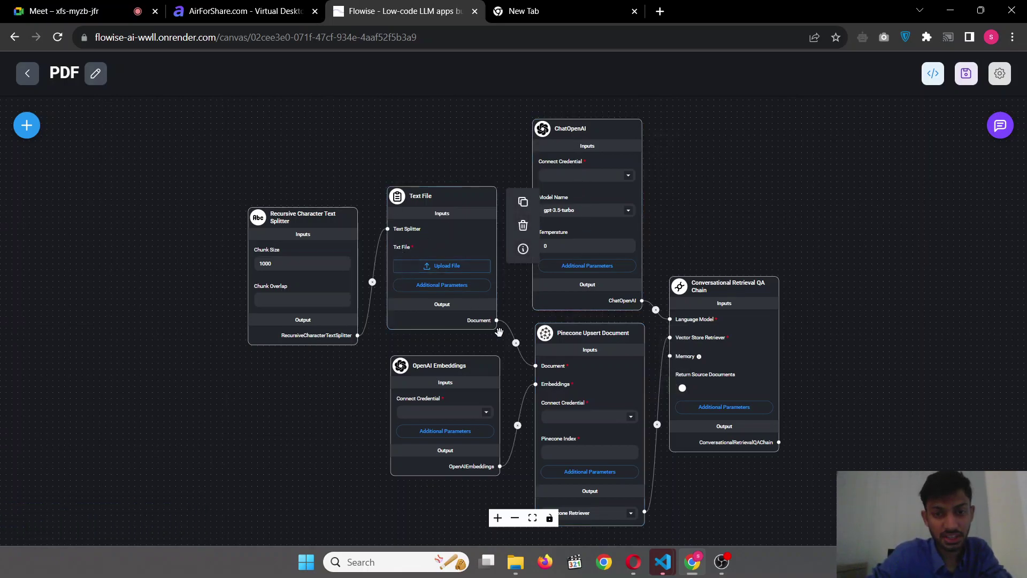
Remove the link between the Text File and Pinecone Upsert Document nodes, and delete the Text File node
click(516, 343)
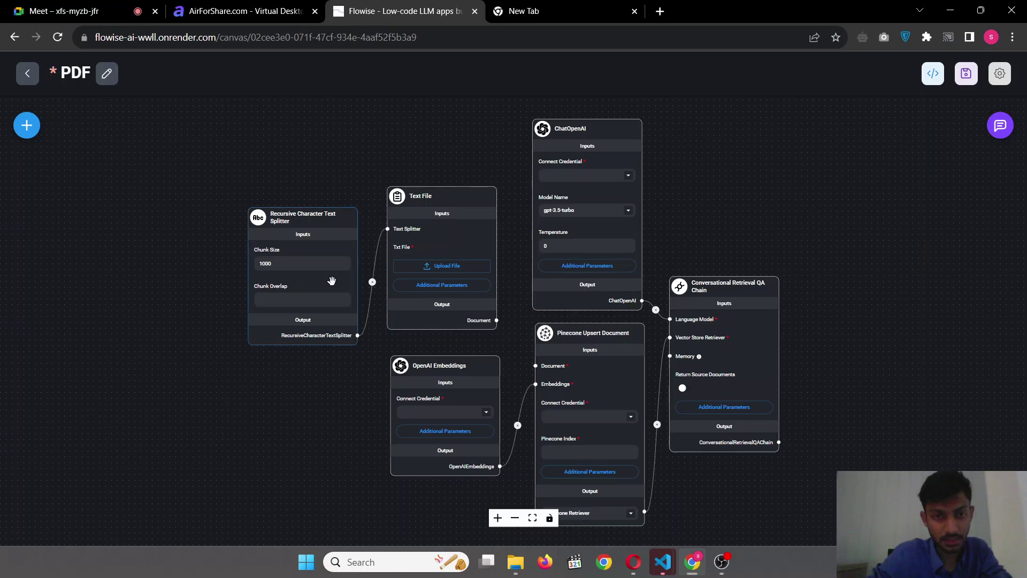
mouse_move(489, 220)
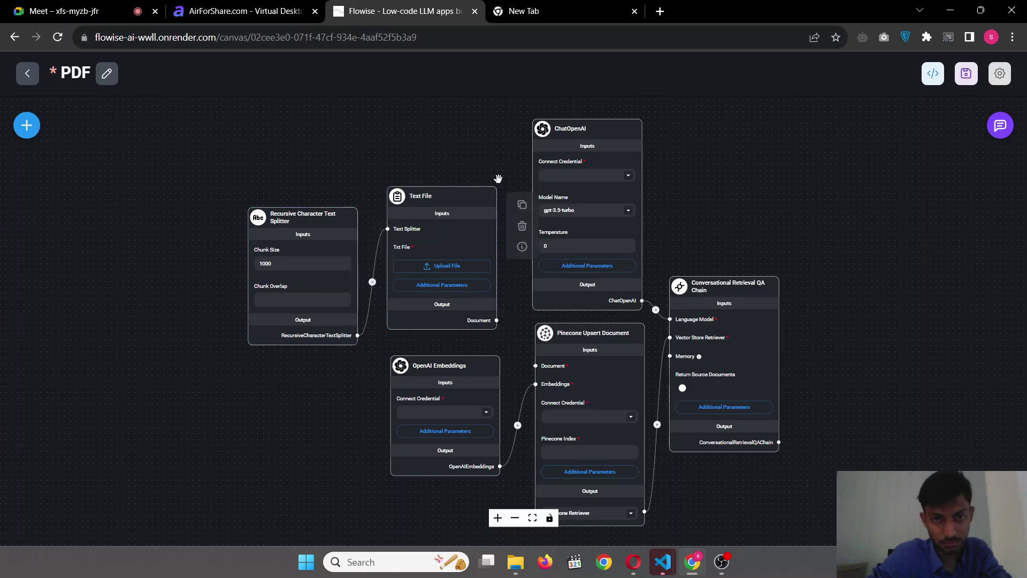
click(523, 226)
Search the nodes for "pdf" and add a Pdf File document loader above the OpenAI Embeddings node
click(27, 127)
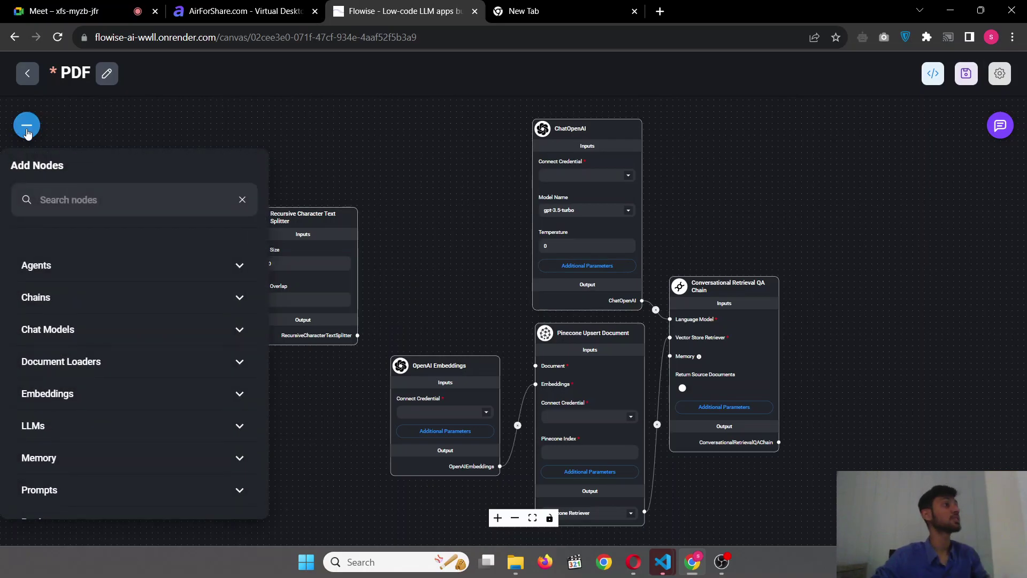
click(115, 195)
text(pdf)
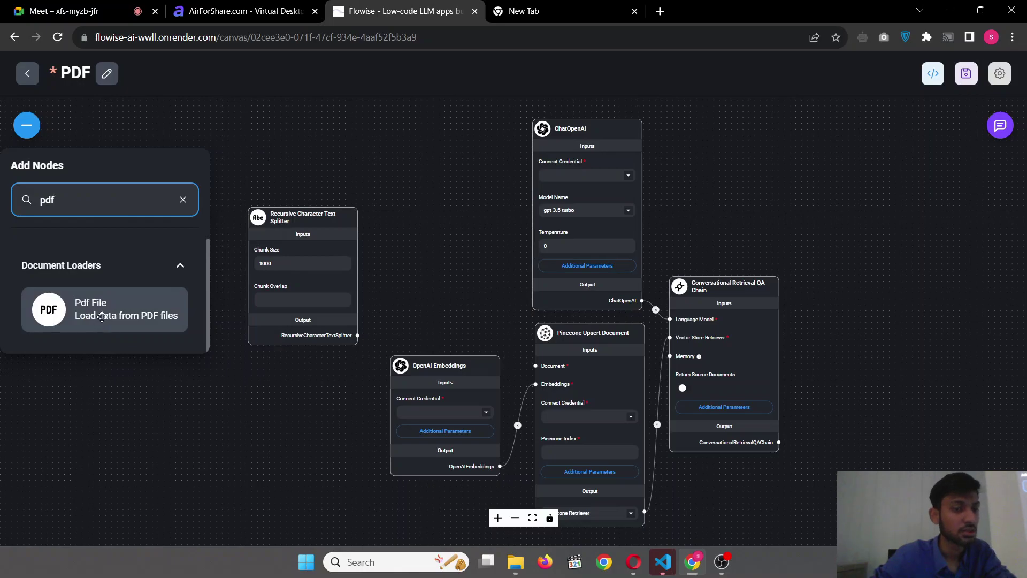
drag(105, 315, 459, 209)
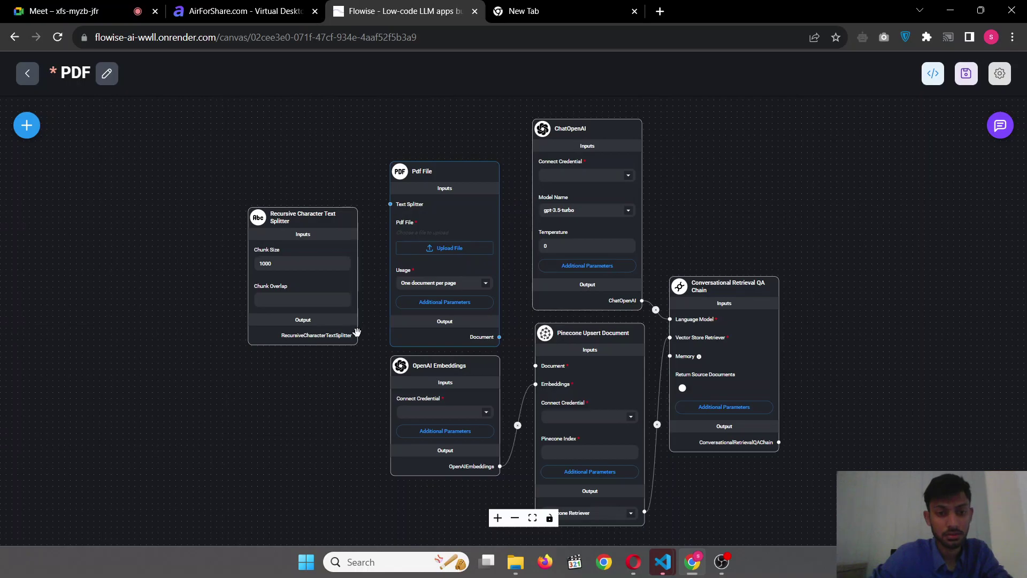
Connect the Recursive Character Text Splitter to the Pdf File node, and its Document output to Pinecone Upsert Document
mouse_move(358, 335)
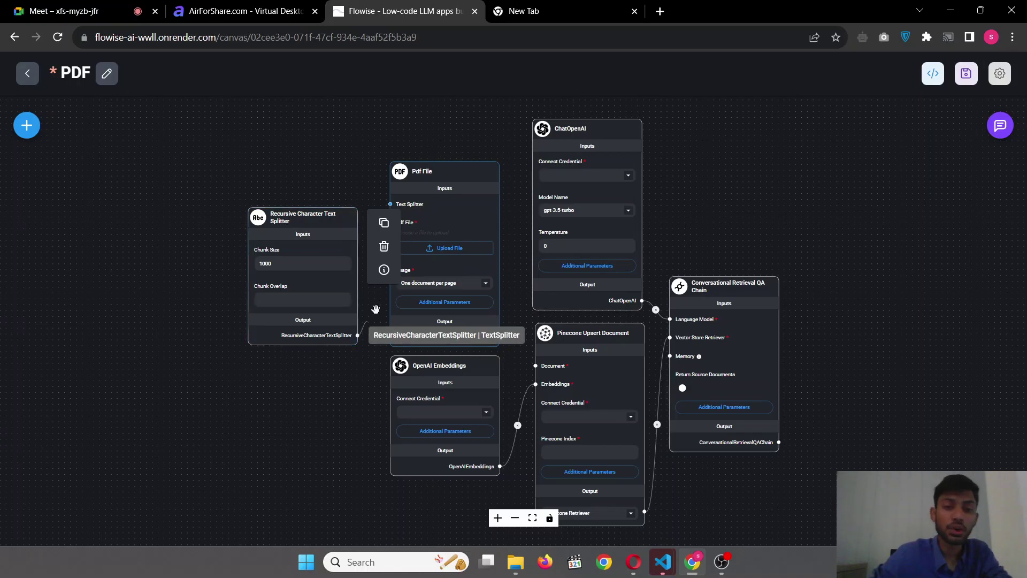
drag(357, 335, 390, 204)
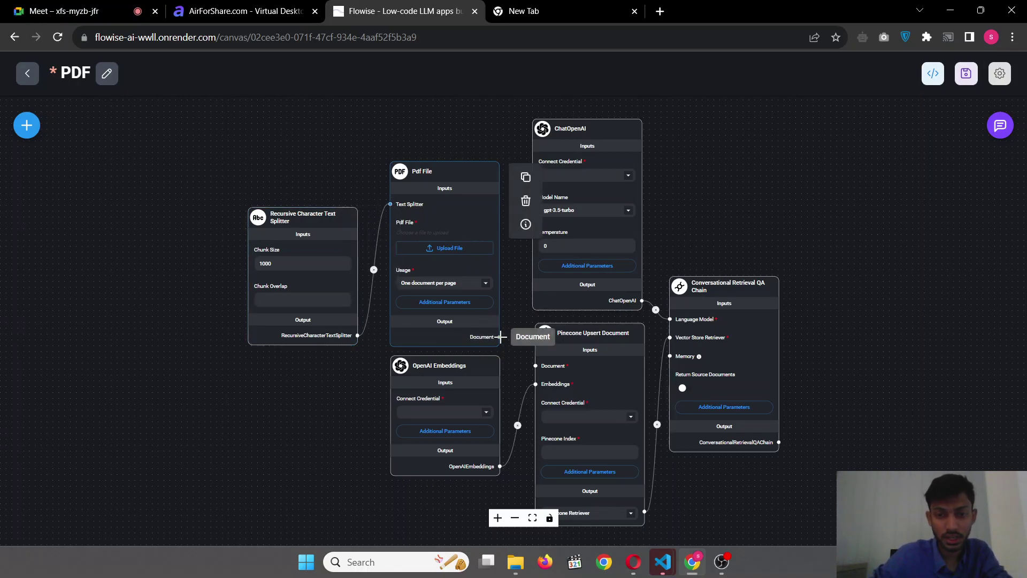
drag(499, 337, 536, 366)
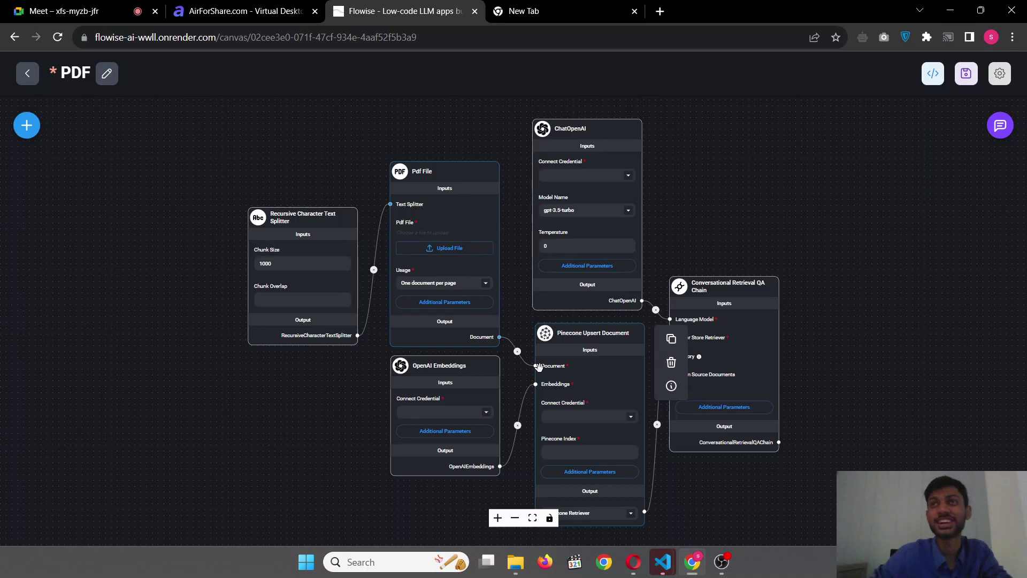
Rearrange the ChatOpenAI, Pinecone Upsert Document, Conversational Retrieval QA Chain, Pdf File and OpenAI Embeddings nodes into a tighter layout
drag(593, 240, 566, 249)
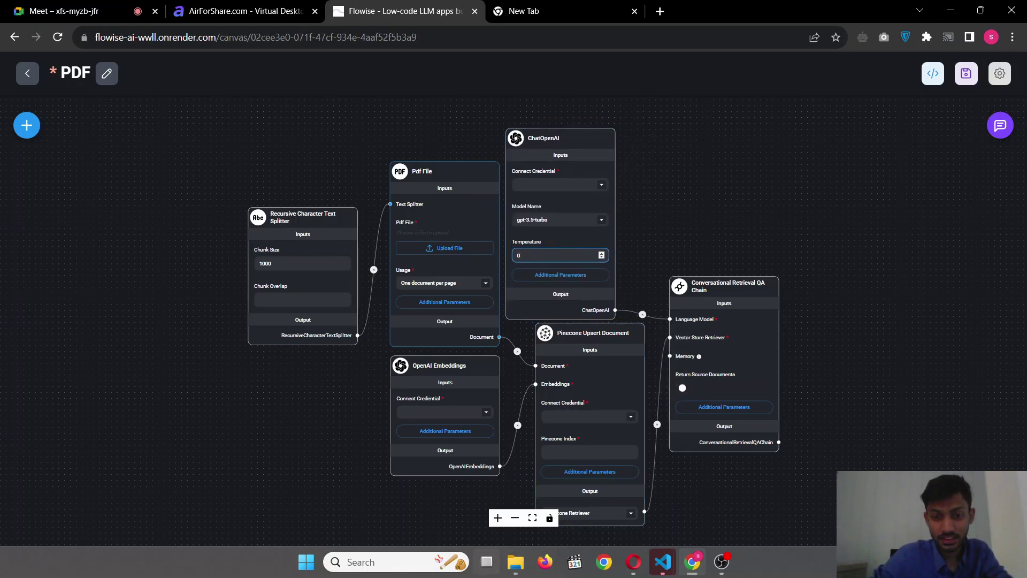
key(super+Tab)
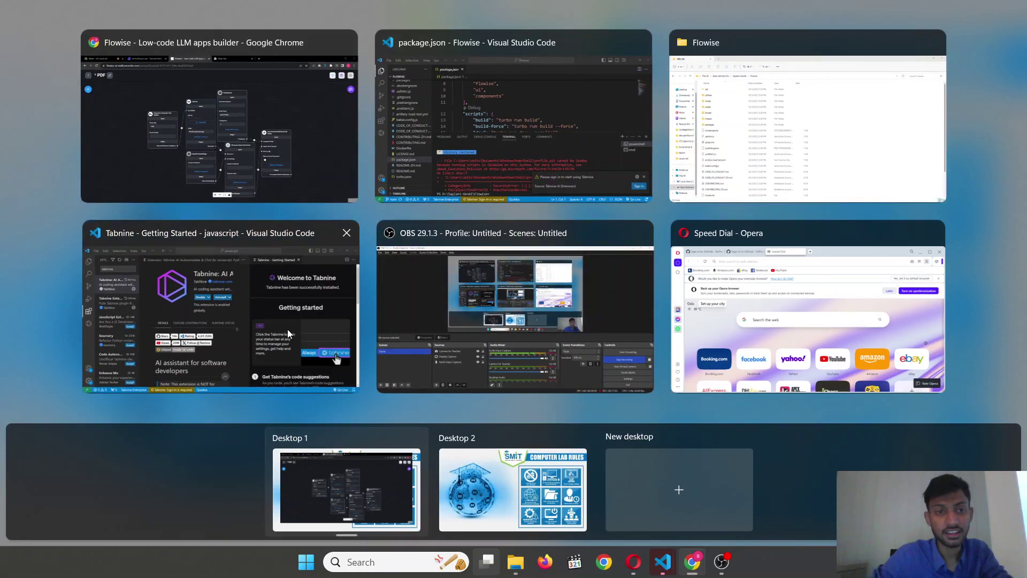
click(285, 181)
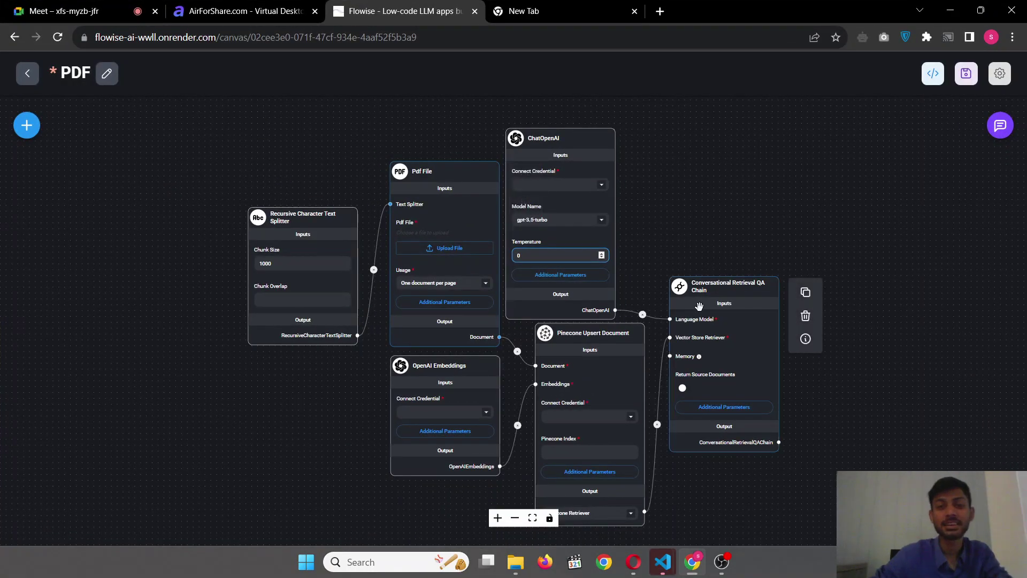
scroll(703, 237, down, 2)
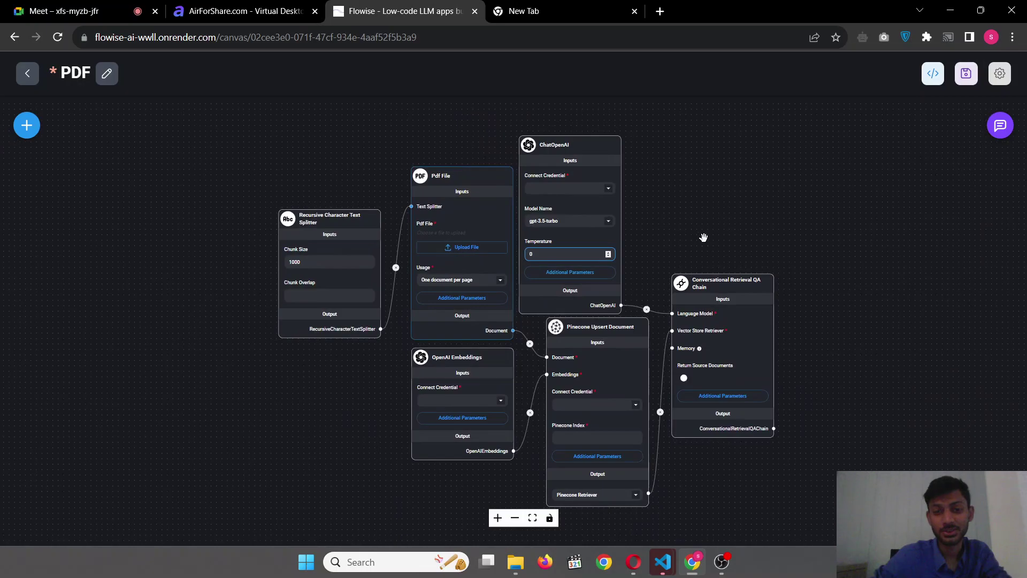
click(587, 483)
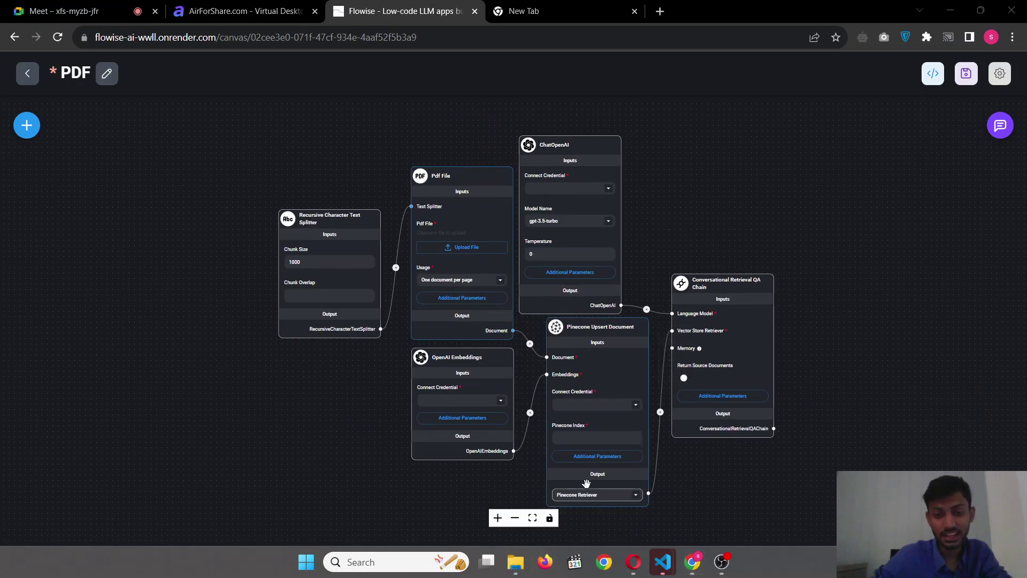
drag(617, 427, 592, 428)
drag(570, 259, 574, 260)
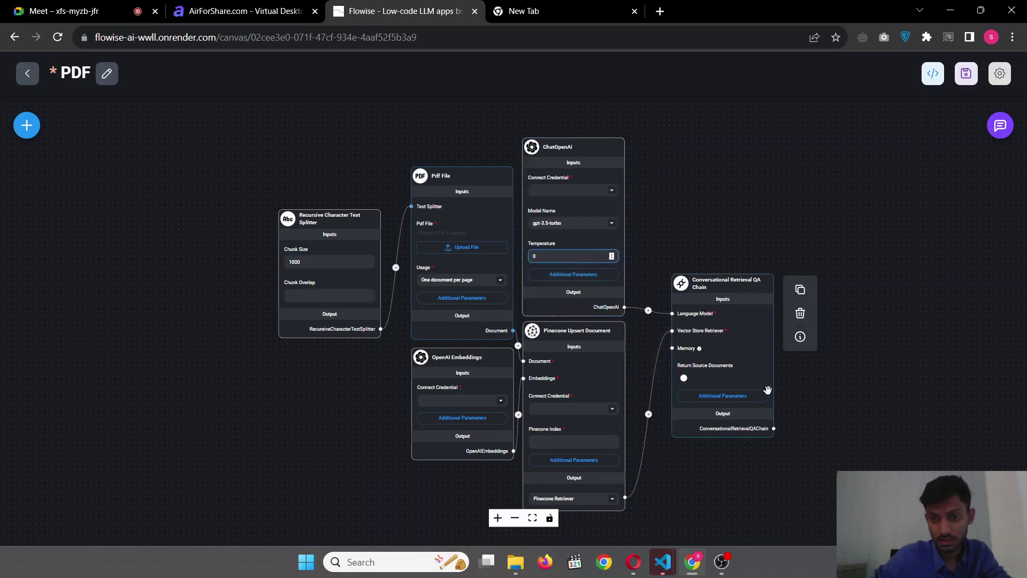
drag(759, 375, 732, 372)
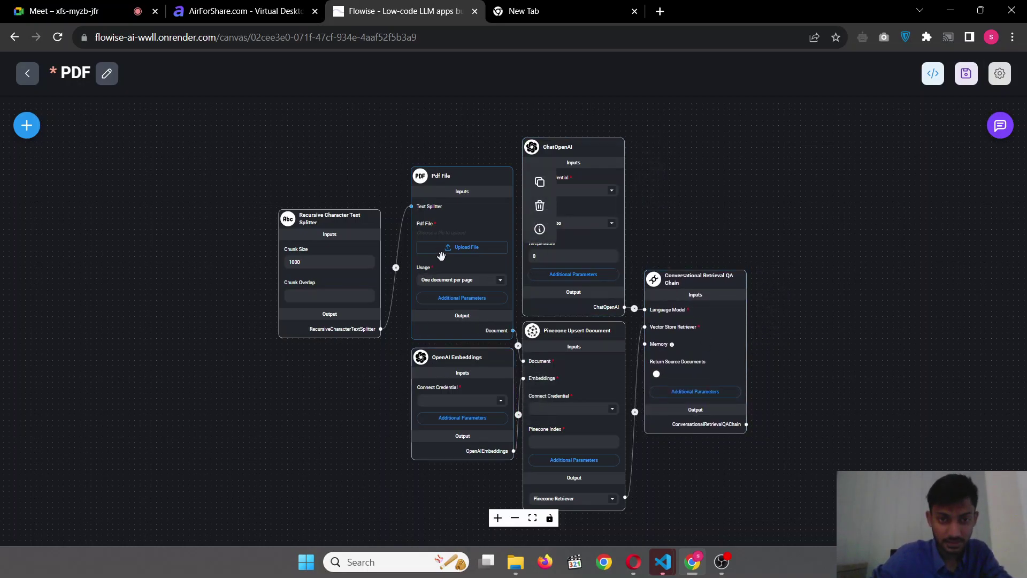
drag(459, 230, 454, 230)
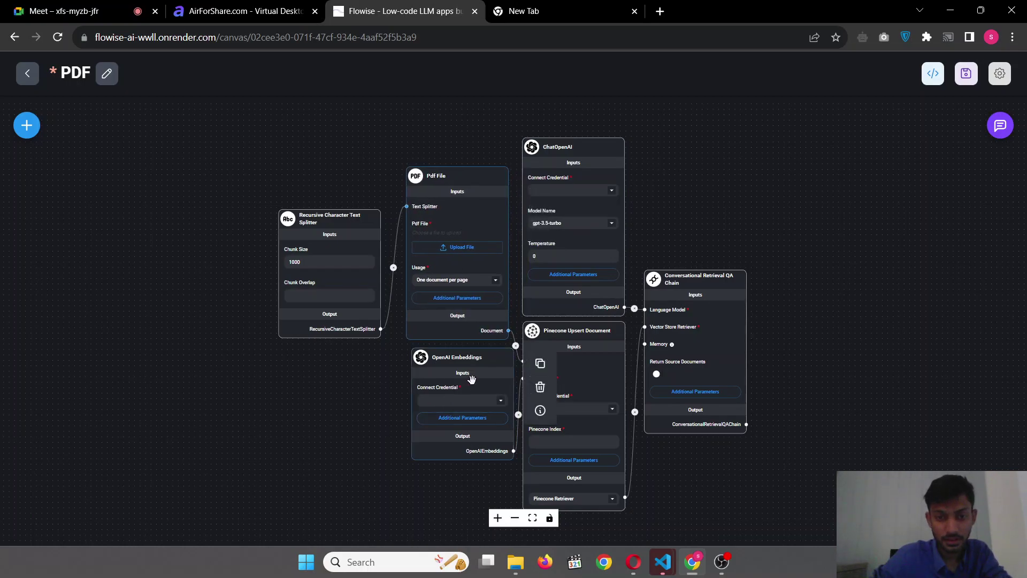
drag(471, 379, 470, 380)
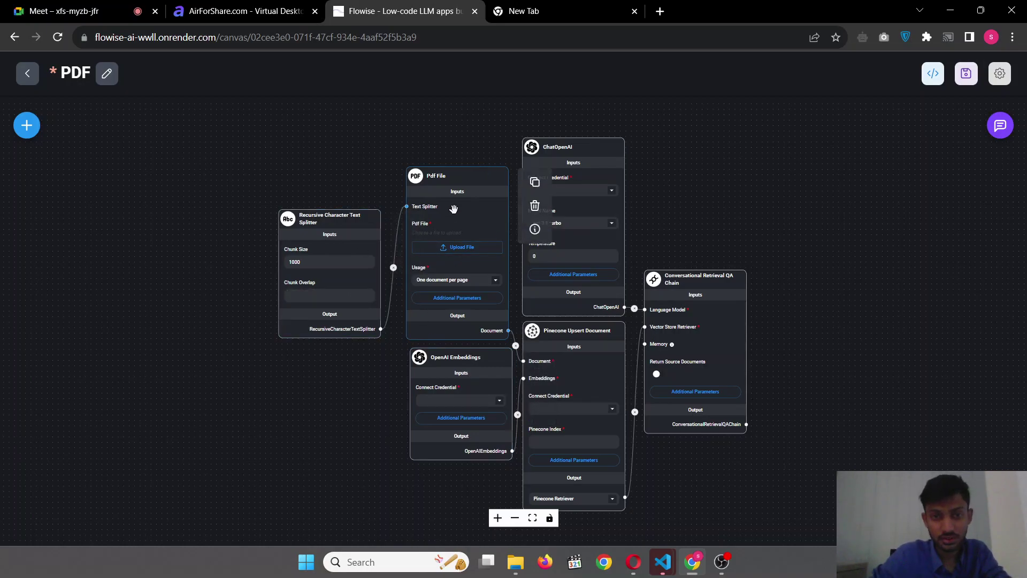
Upload 26-34_MathAndDateMethods.pdf from the Downloads folder to the Pdf File node
click(413, 250)
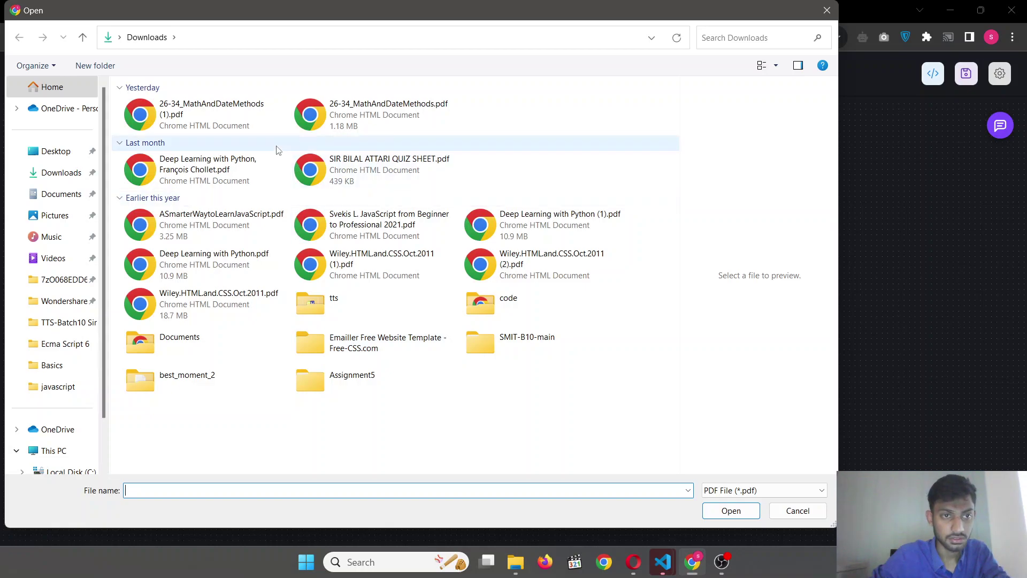
click(341, 130)
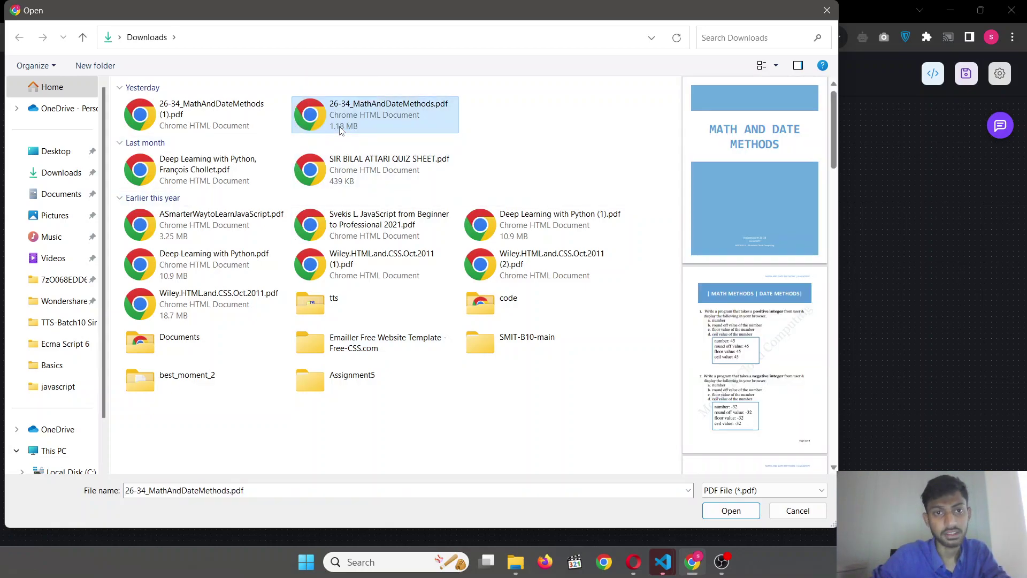
double_click(402, 110)
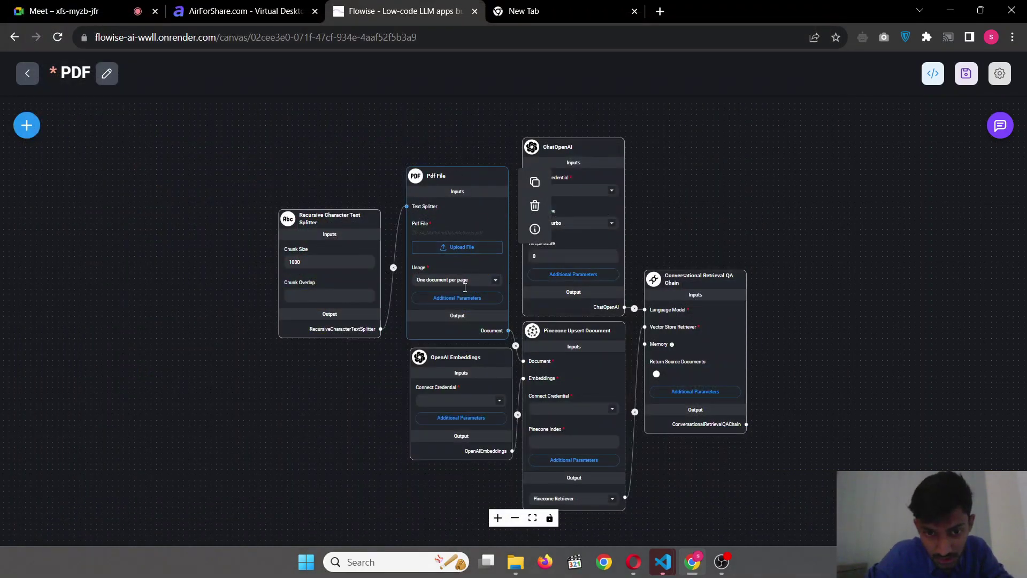
Start a new OpenAI credential for the OpenAI Embeddings node and name it OpenAI API
click(502, 406)
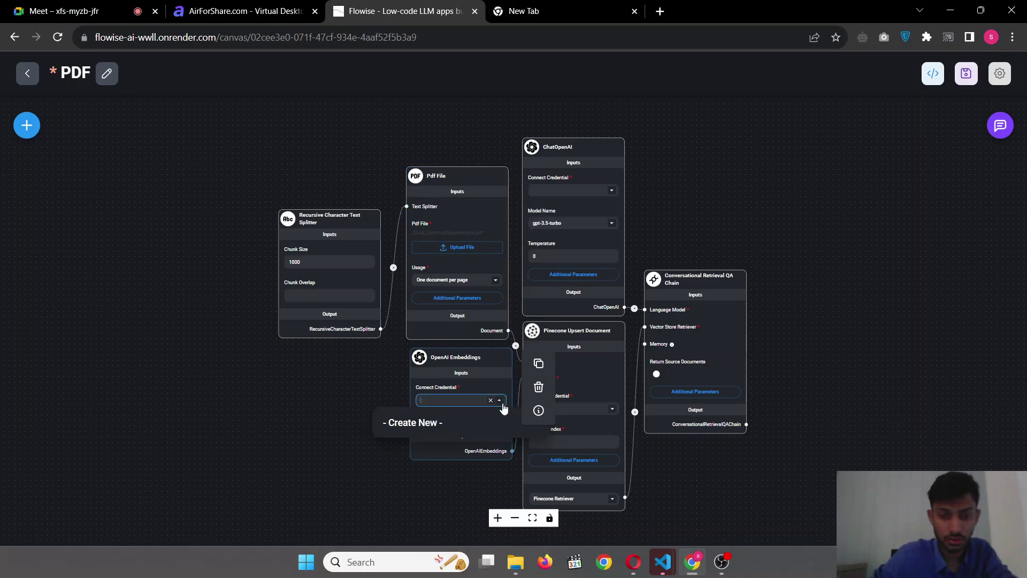
click(463, 424)
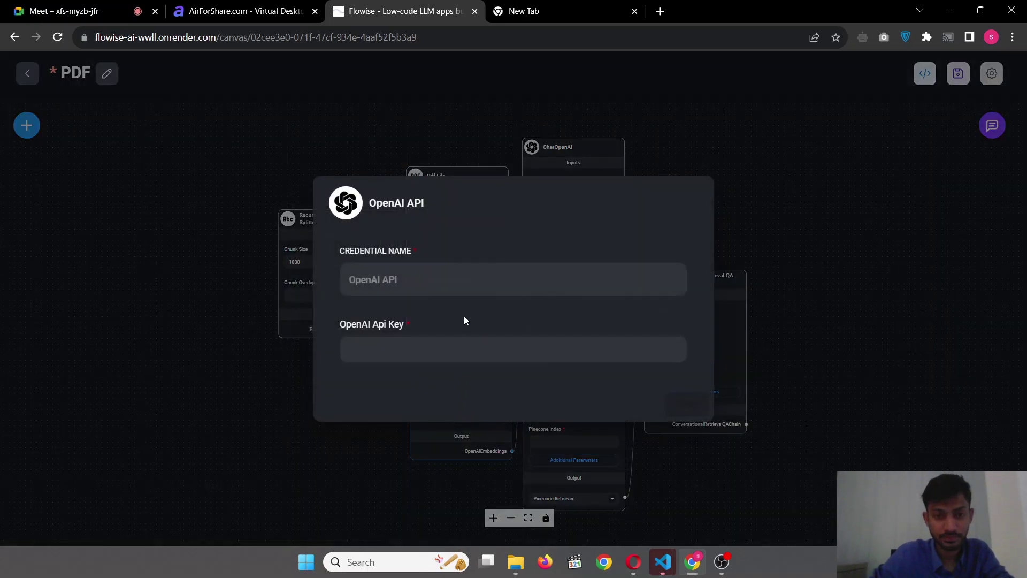
click(470, 285)
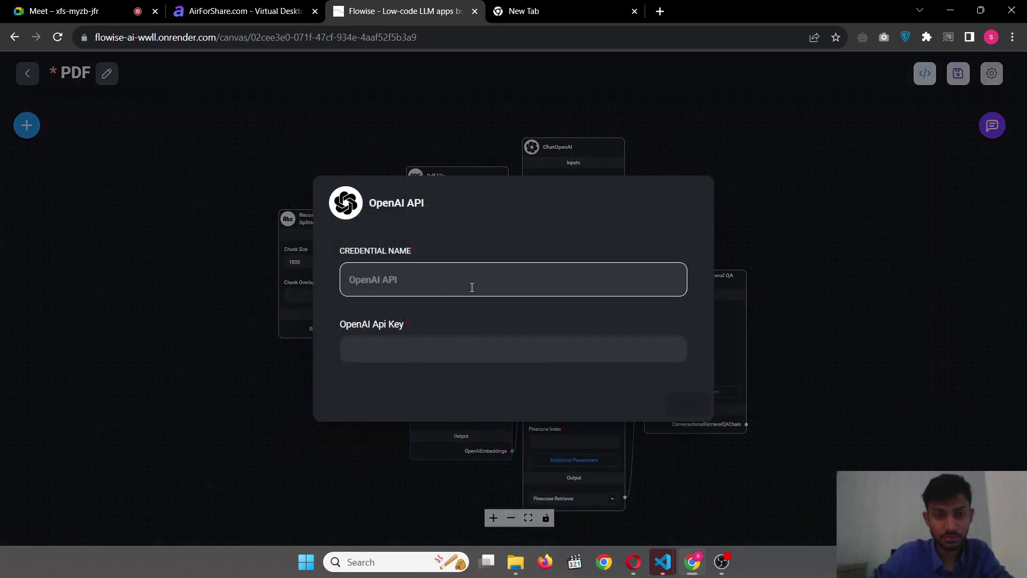
text(OpenAI API)
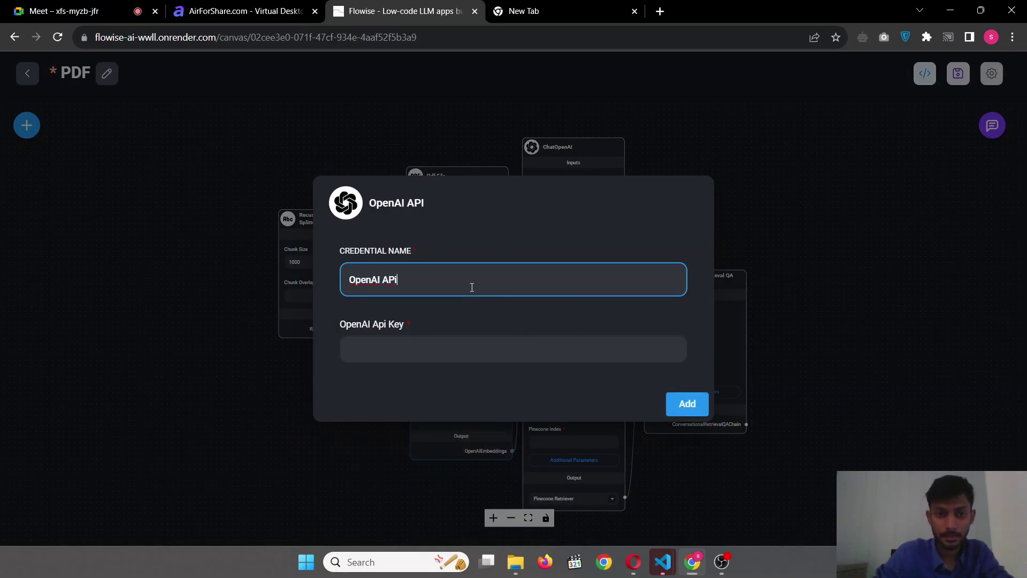
click(437, 344)
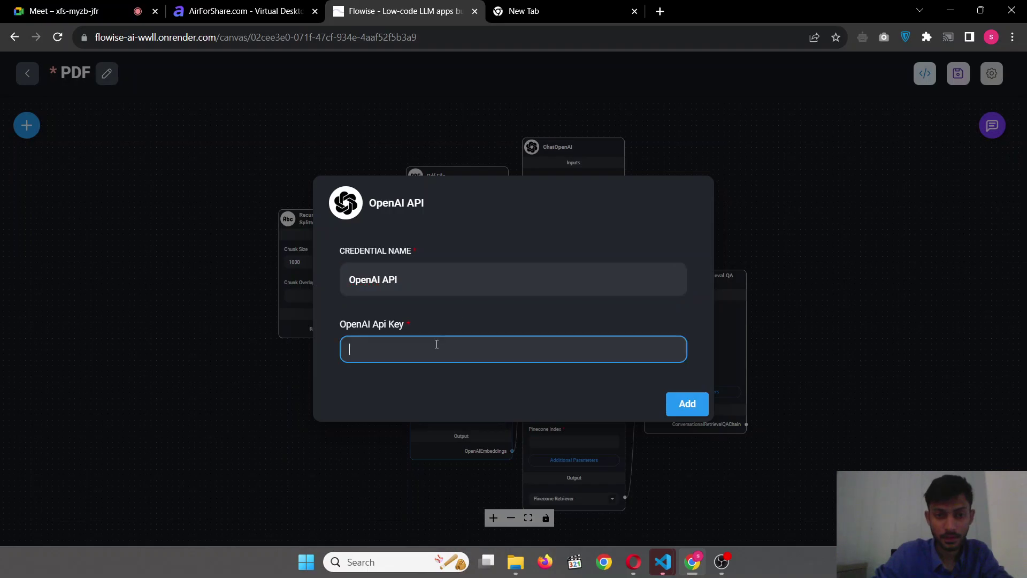
Copy the OpenAI API key from the AirForShare page into the OpenAI Api Key field, add the credential and save it in the browser
click(202, 7)
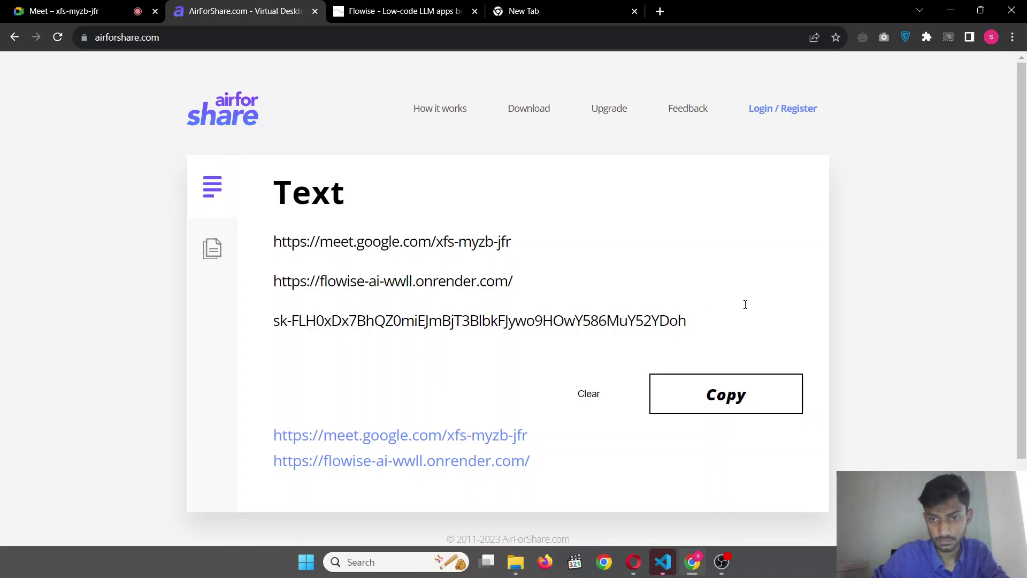
drag(697, 311, 239, 323)
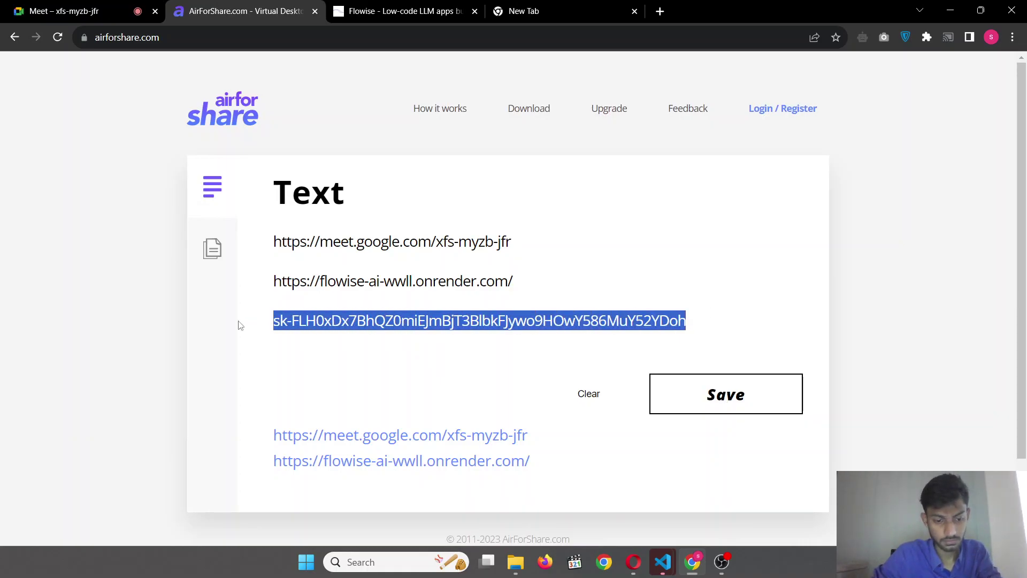
click(401, 11)
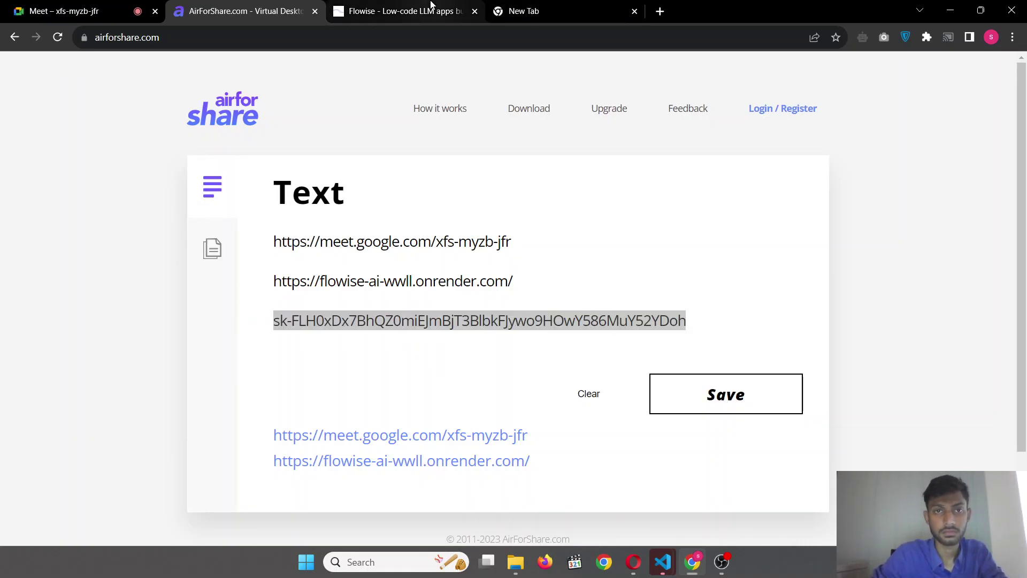
key(ctrl+v)
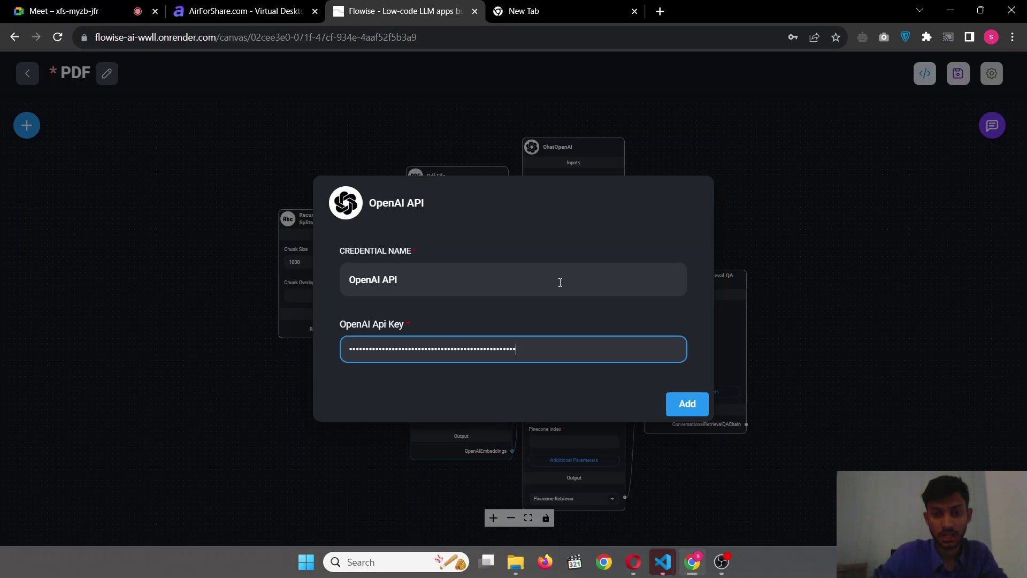
click(685, 405)
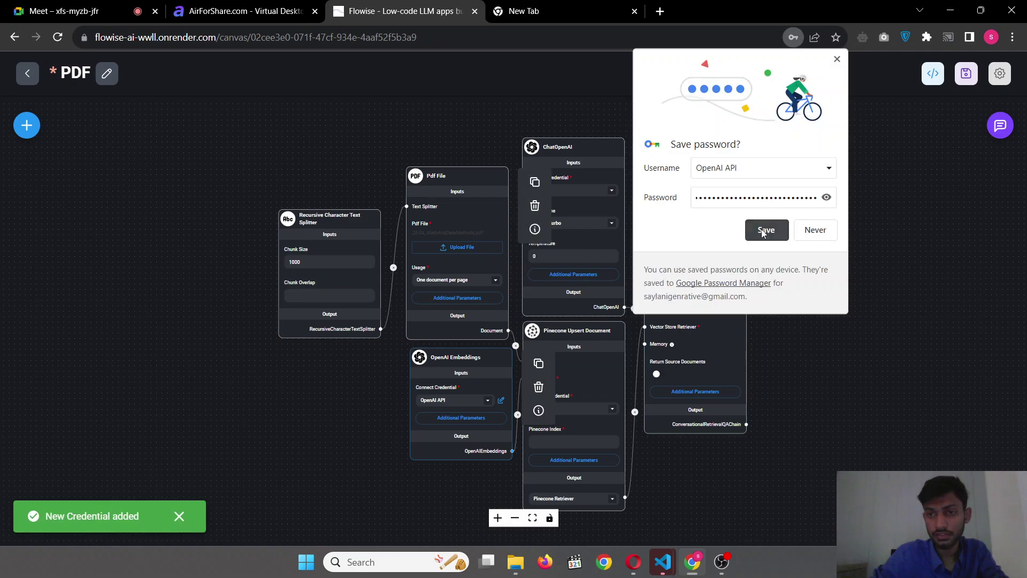
click(764, 230)
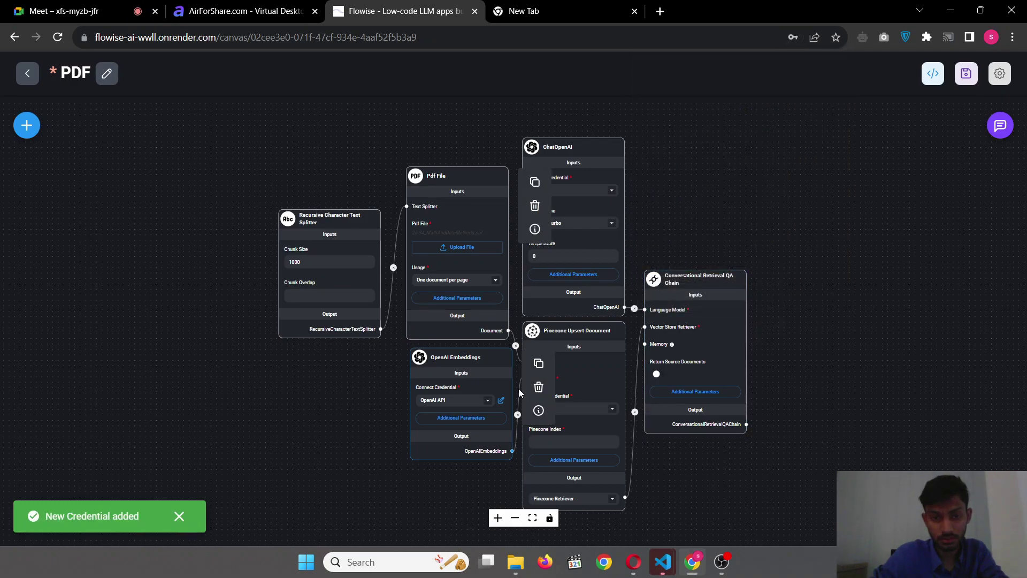
Create an OpenAI API credential for the ChatOpenAI node using the autofilled name and API key
click(610, 197)
click(597, 224)
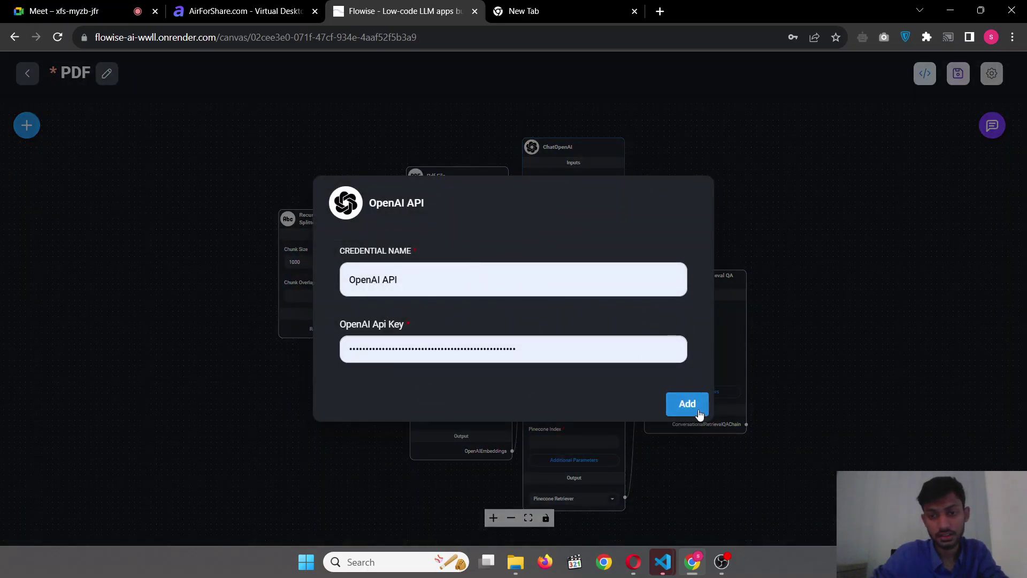
click(698, 413)
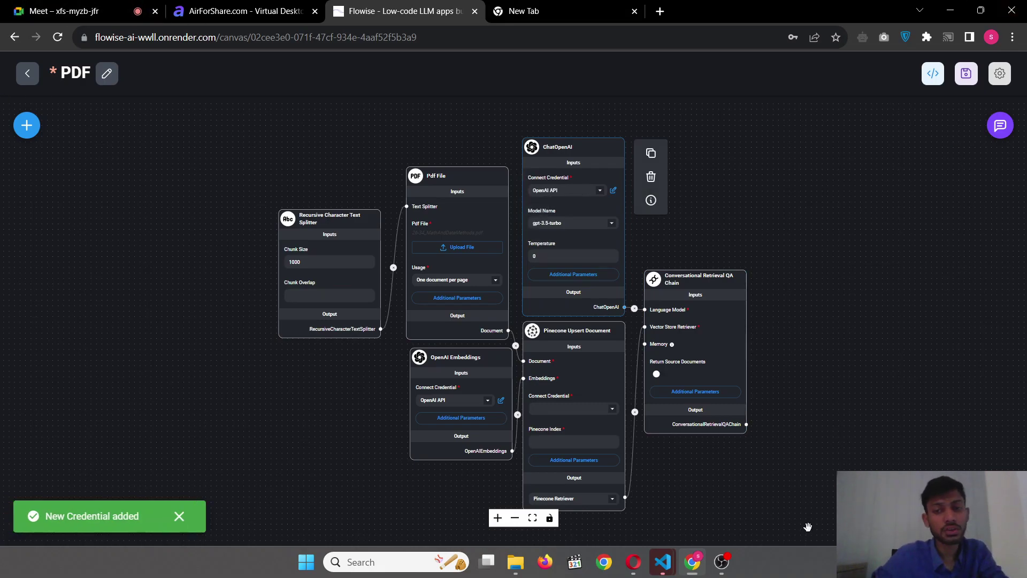
Space out the Conversational Retrieval QA Chain, ChatOpenAI and Pinecone Upsert Document nodes by moving them rightward on the canvas
scroll(678, 402, down, 1)
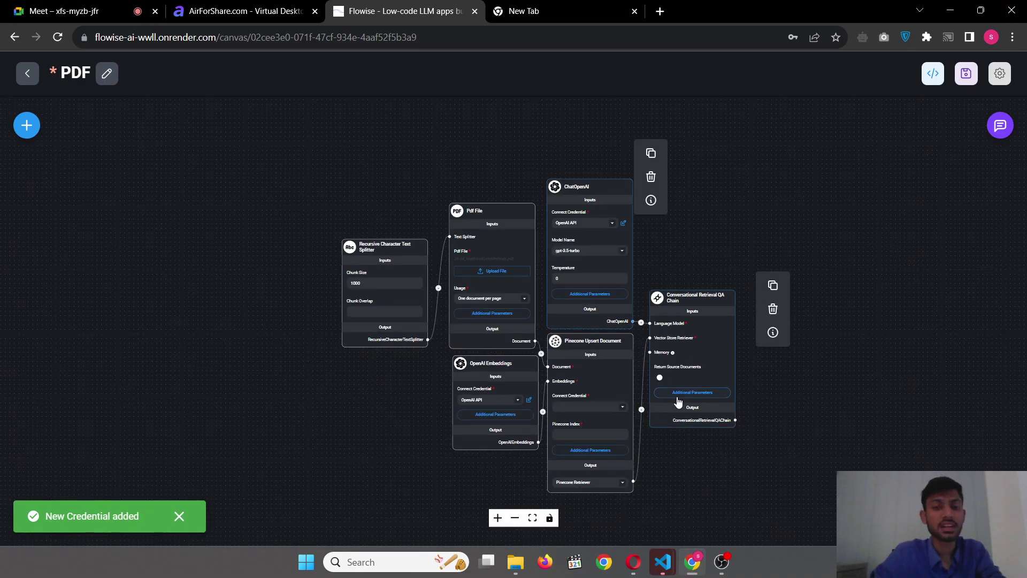
scroll(678, 402, up, 2)
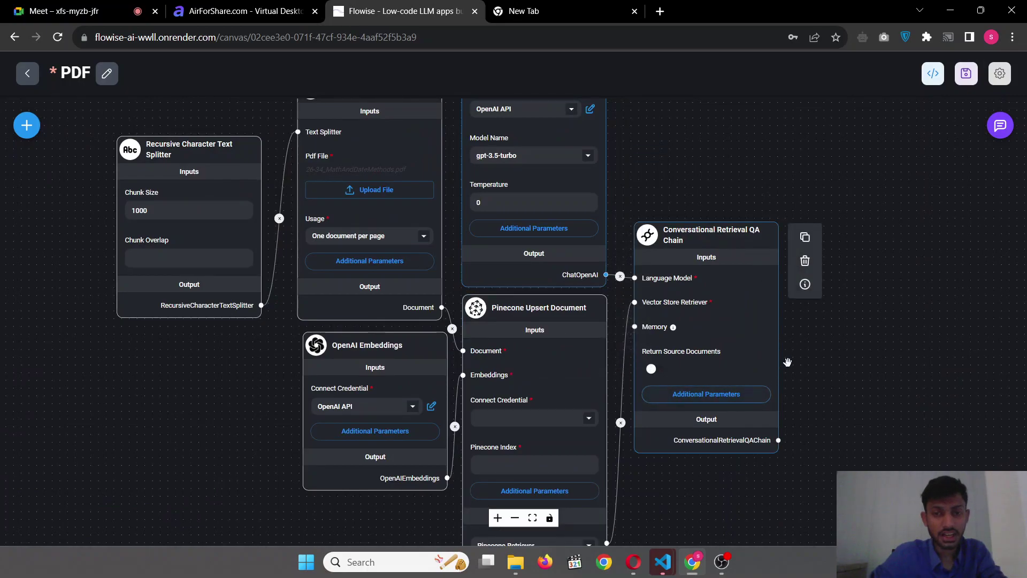
drag(764, 348, 853, 332)
drag(574, 174, 610, 168)
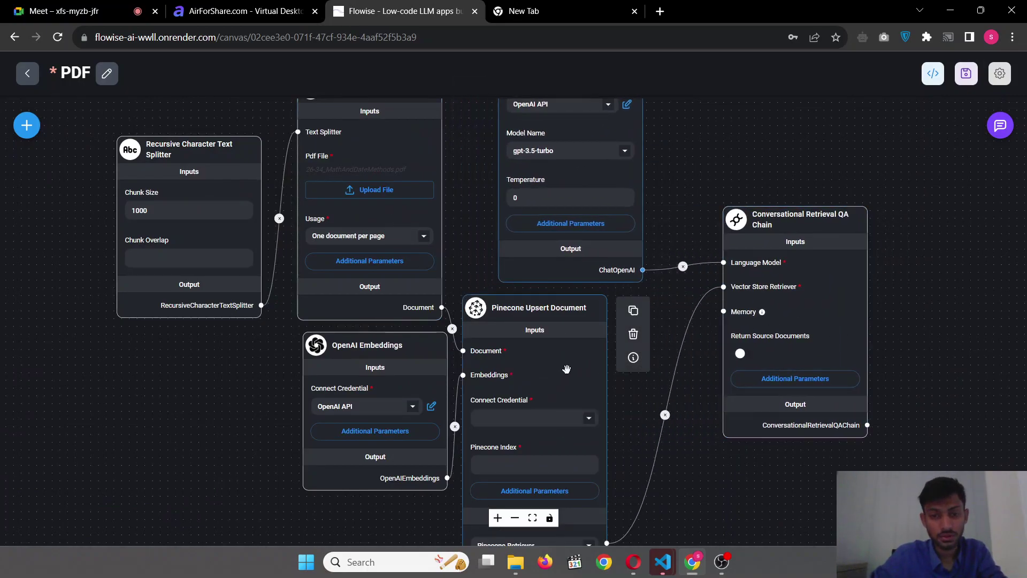
drag(567, 368, 599, 366)
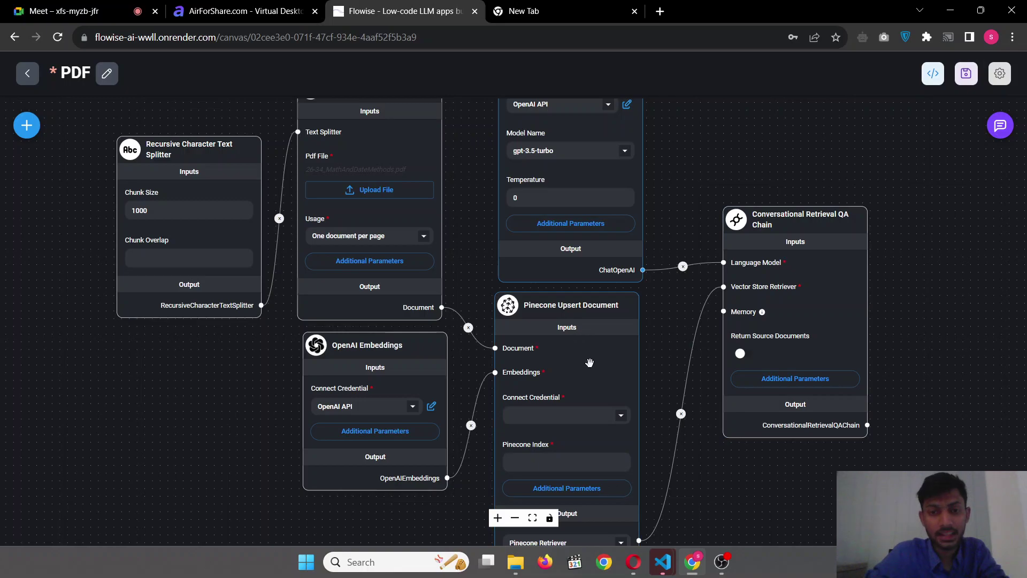
mouse_move(589, 363)
Open pinecone.io in the empty browser tab and log in to the Pinecone console
click(552, 9)
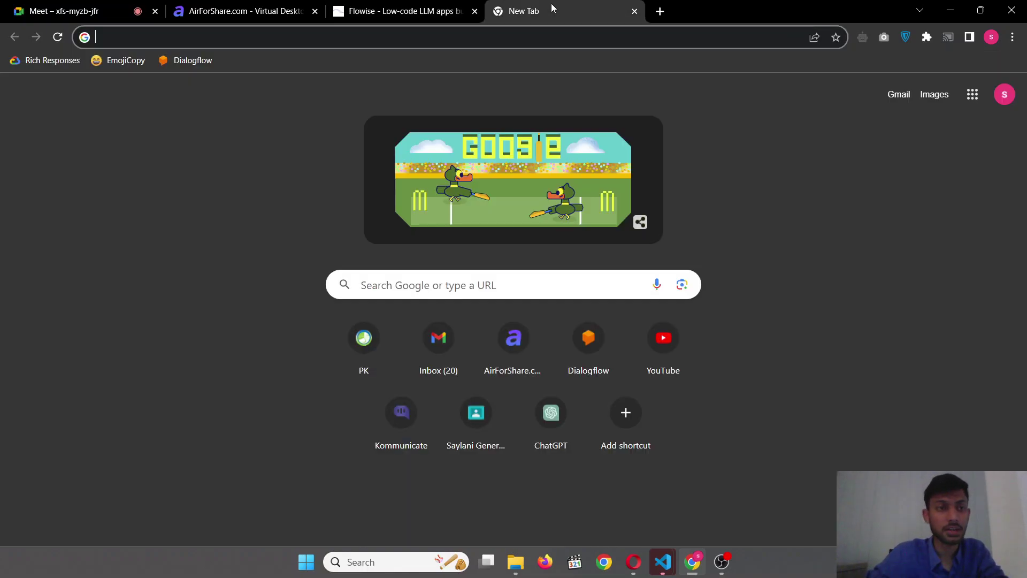
text(pine)
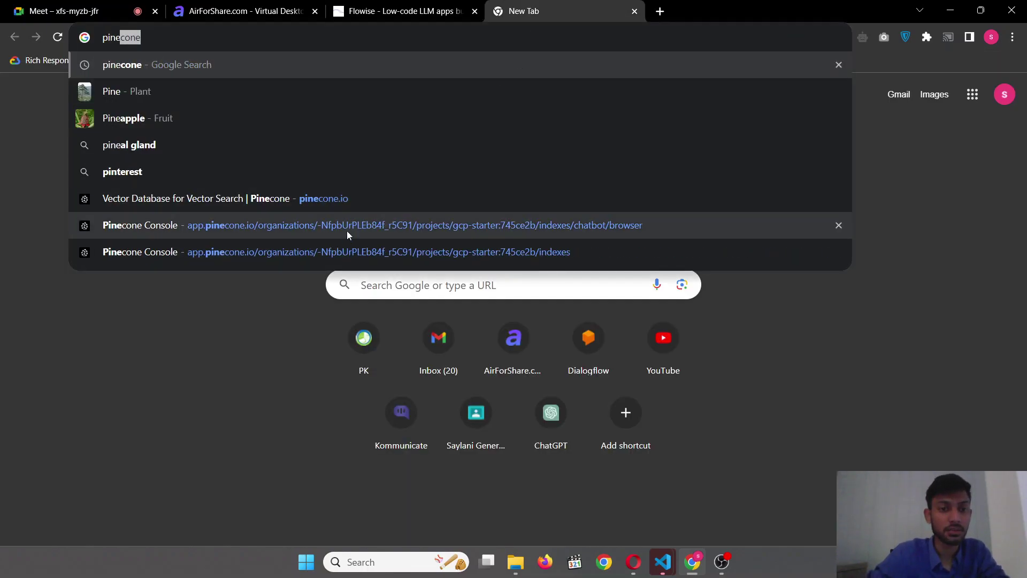
click(362, 199)
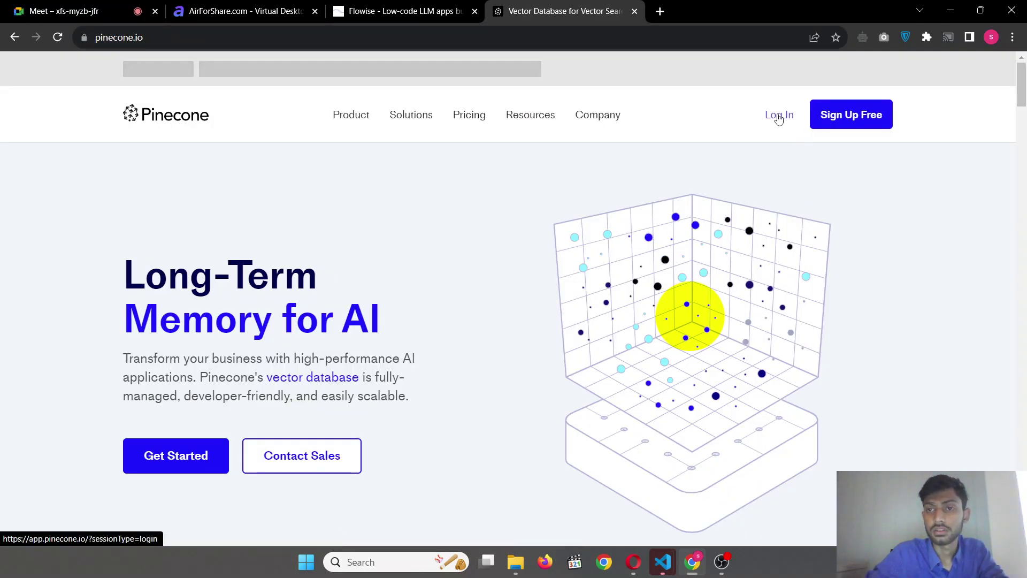
click(779, 116)
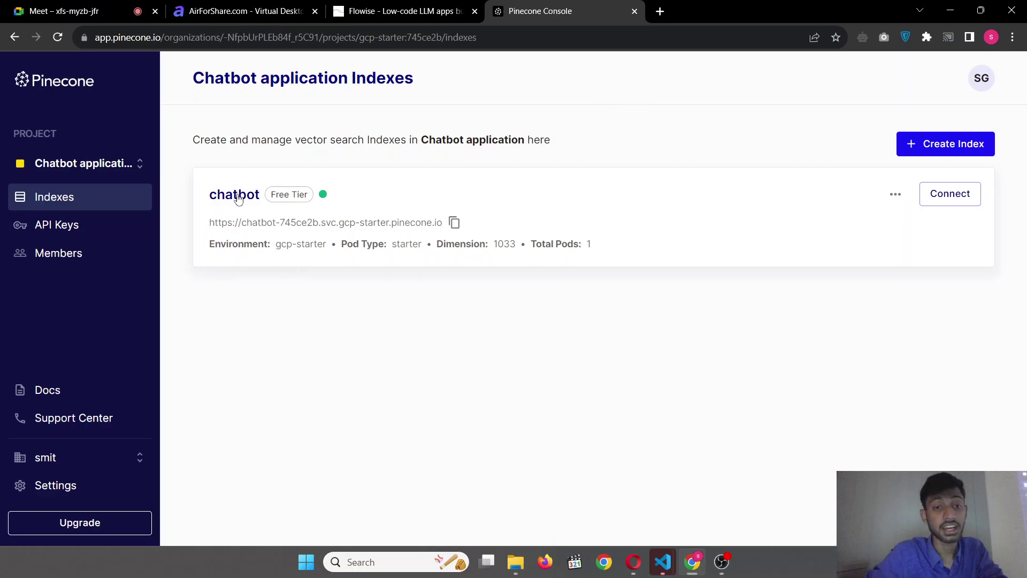
Copy the default API key of the Chatbot application project in Pinecone
click(69, 232)
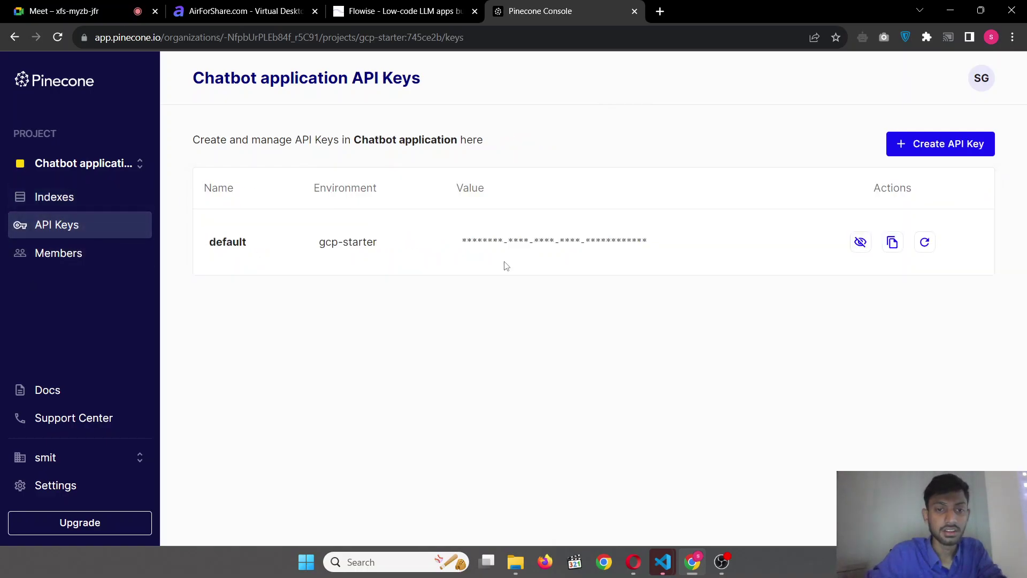
click(892, 241)
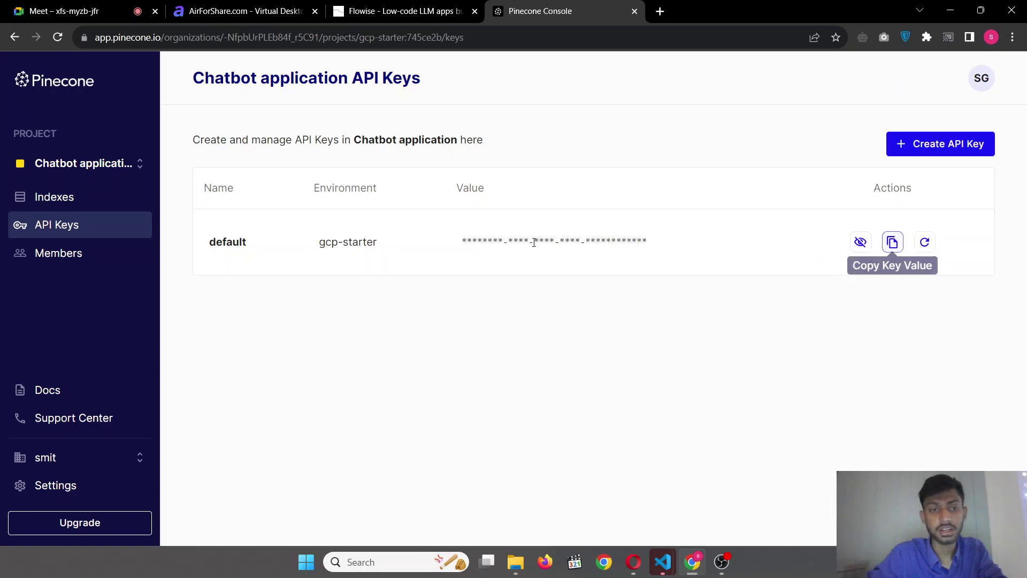
key(alt+Tab)
key(Tab)
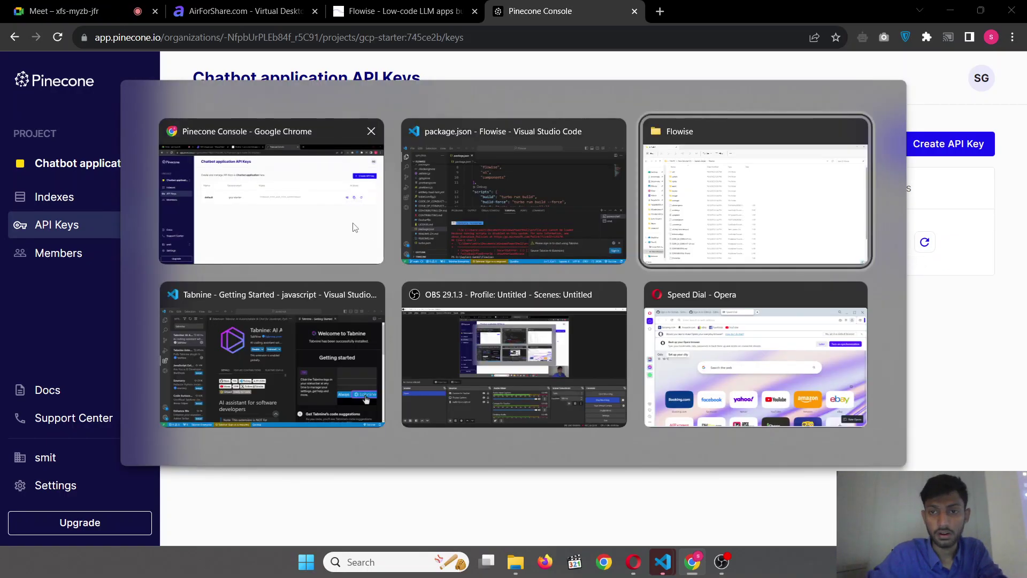
click(335, 238)
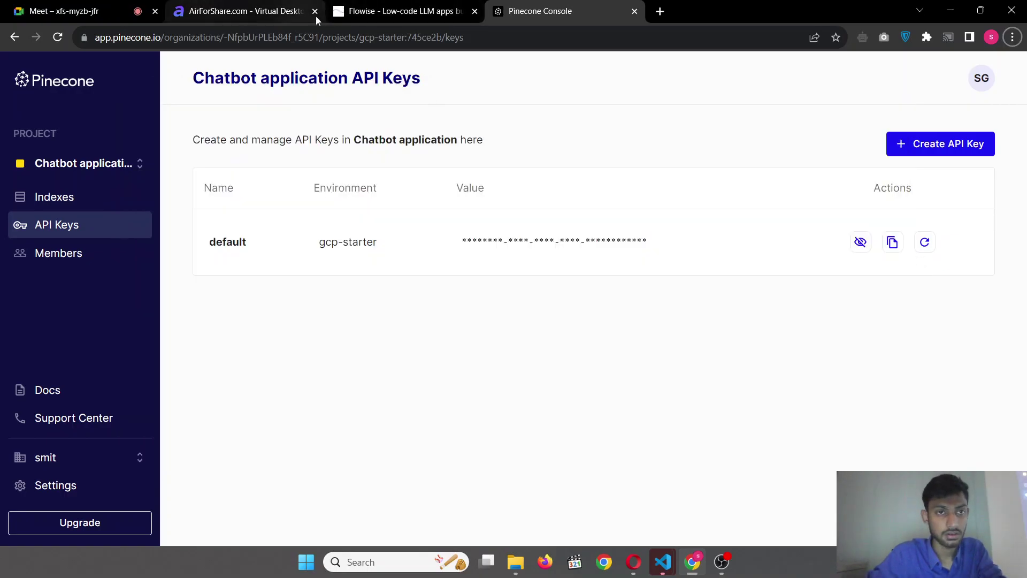
In Flowise, start a new credential named Pinecone API for the Pinecone Upsert Document node and paste the copied key into Pinecone Api Key
click(412, 15)
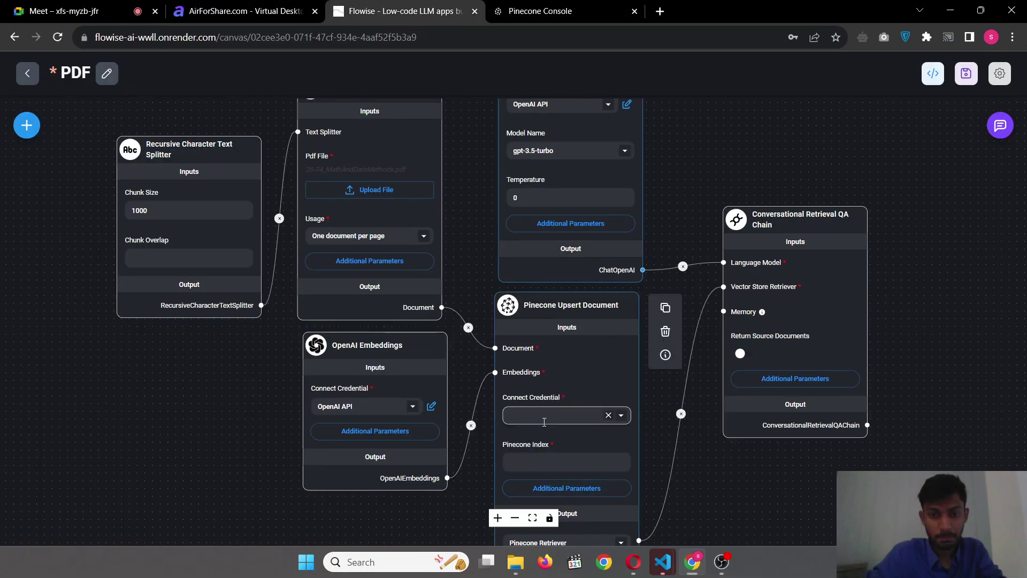
click(575, 416)
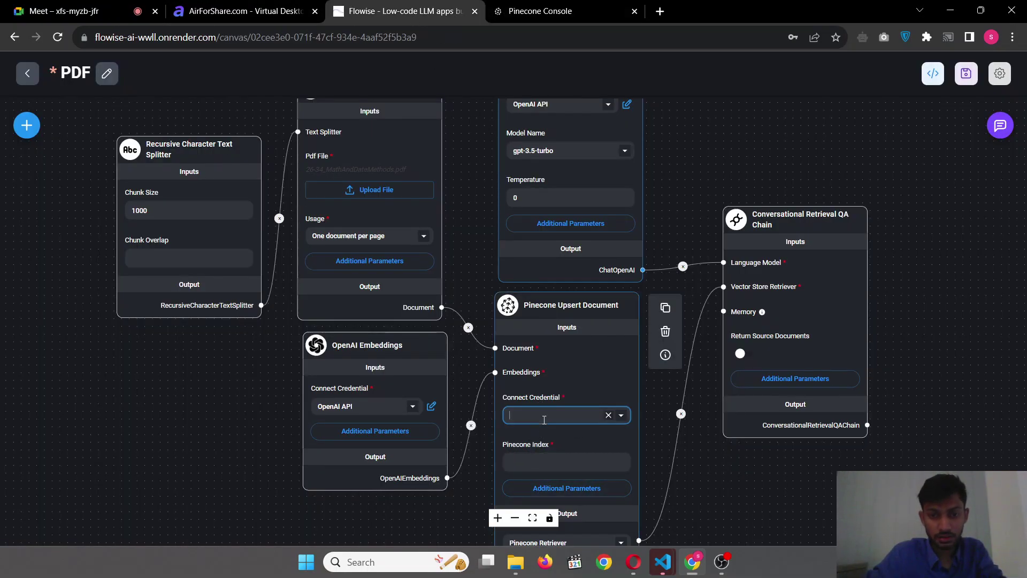
click(618, 416)
click(585, 441)
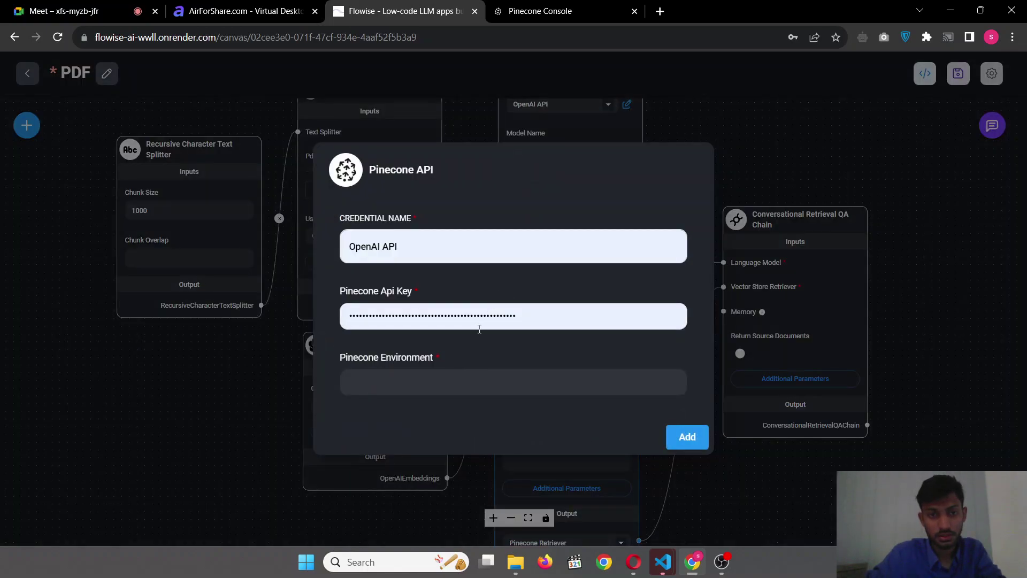
click(468, 238)
key(ctrl+a)
text({om)
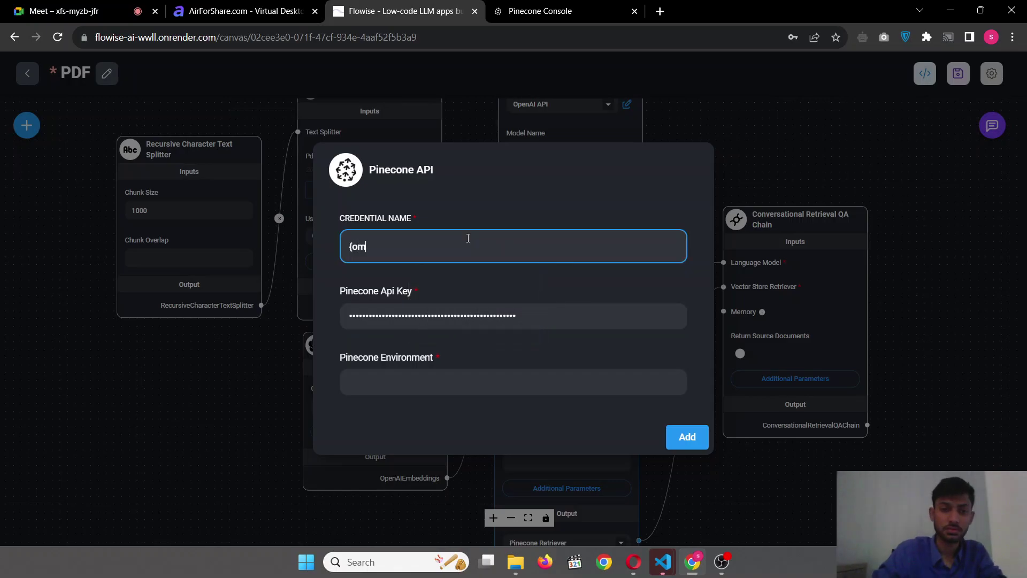
text(Pinecone API)
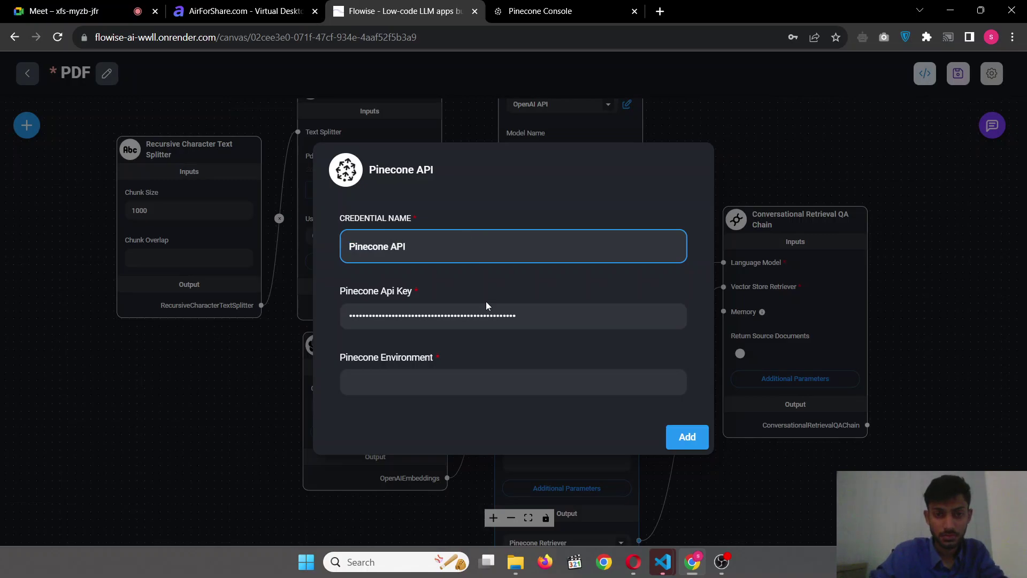
double_click(487, 308)
key(ctrl+v)
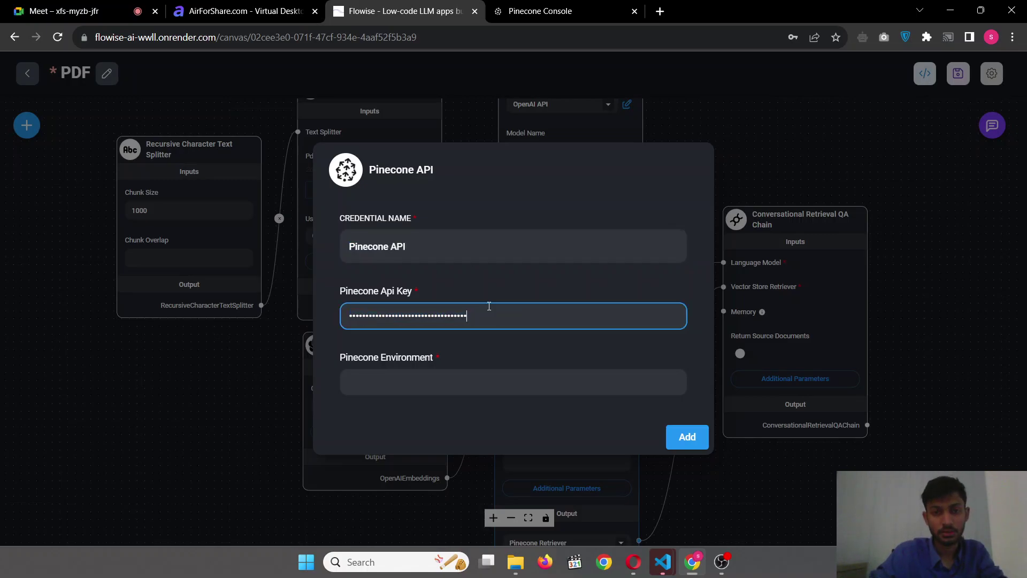
Copy the gcp-starter environment name of the default key from the Chatbot application API Keys page in Pinecone
click(461, 389)
key(alt+Tab)
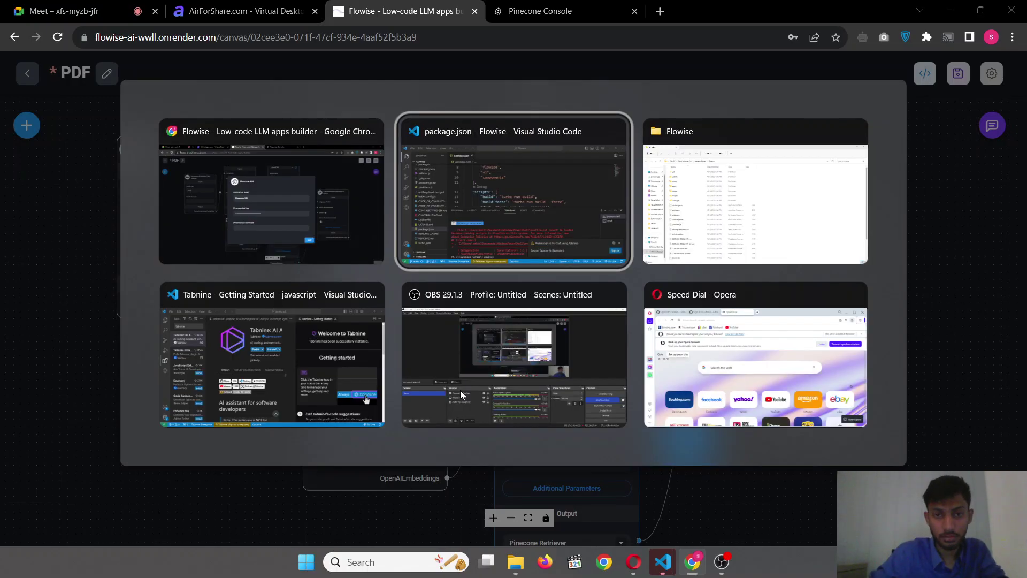
click(330, 214)
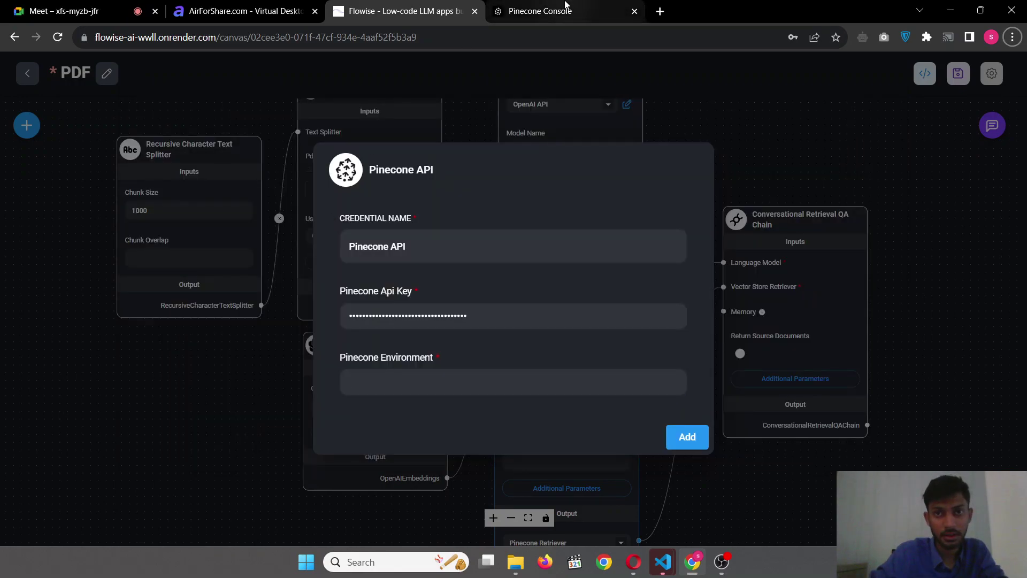
click(540, 10)
drag(398, 241, 320, 243)
key(ctrl+c)
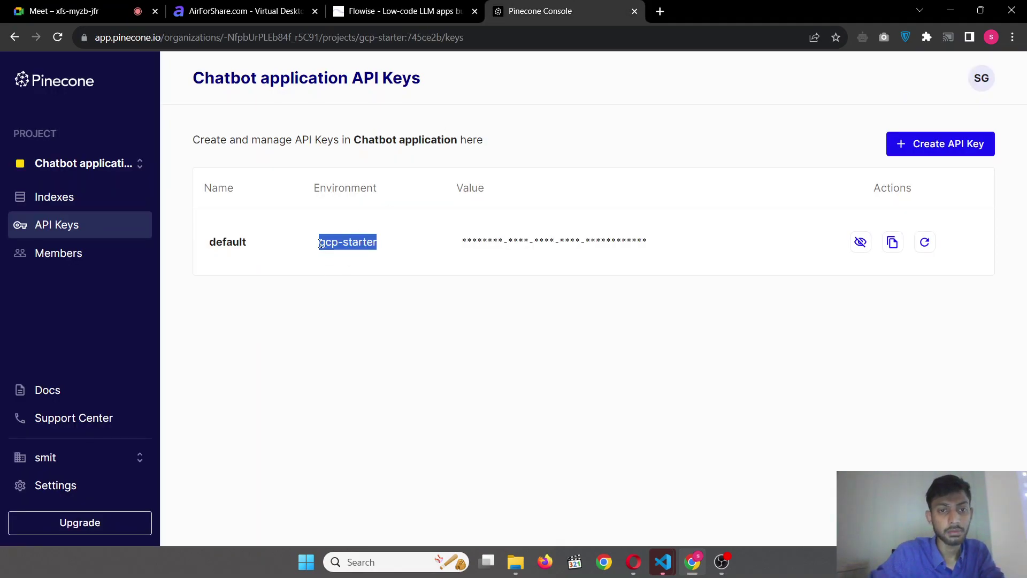
Return to Flowise, paste gcp-starter as the Pinecone Environment and add the Pinecone API credential
key(alt+Tab)
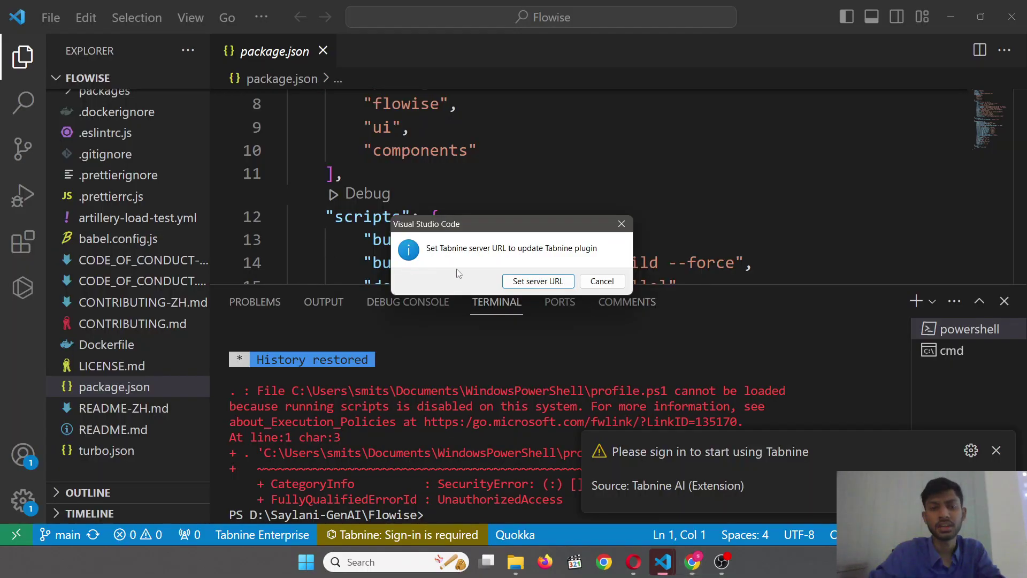
key(alt+Tab)
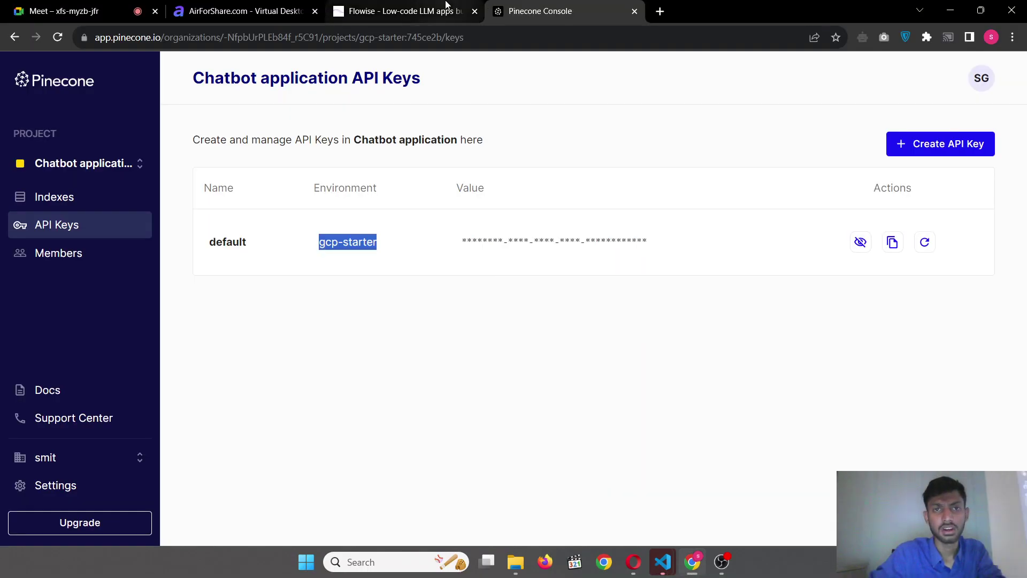
click(455, 11)
key(ctrl+v)
click(675, 439)
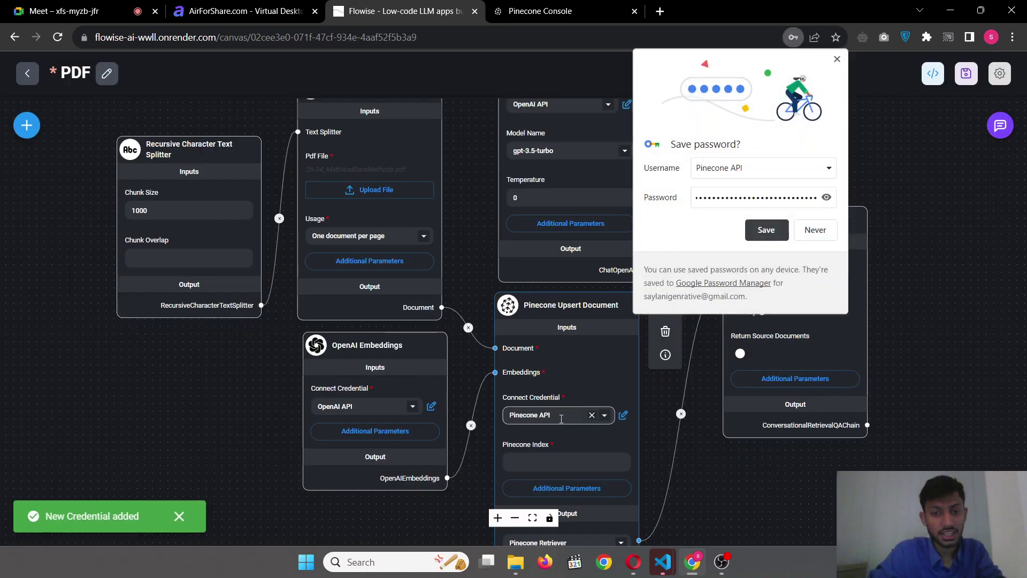
Enter chatbot as the Pinecone Index of the Pinecone Upsert Document node
click(550, 453)
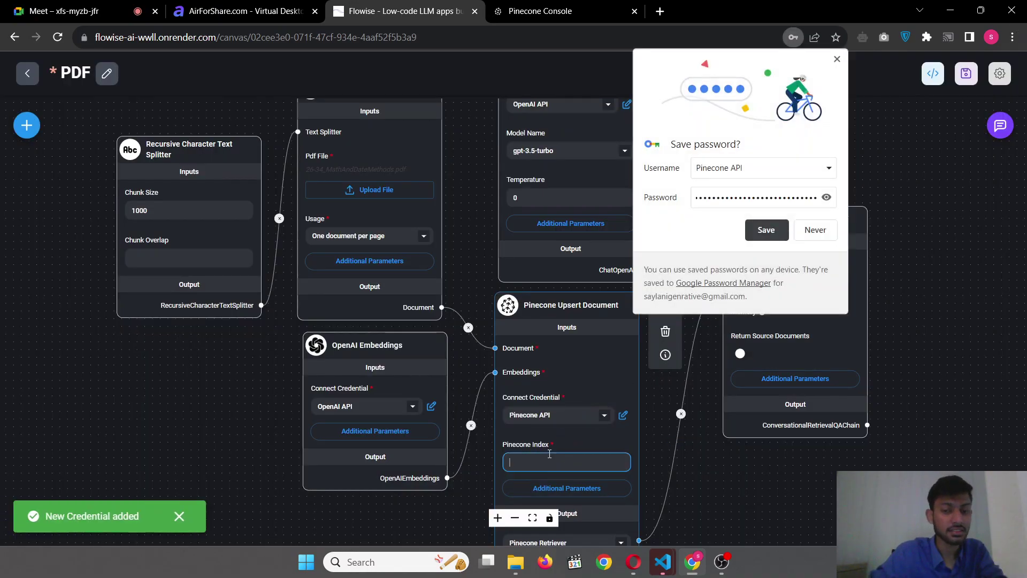
click(574, 492)
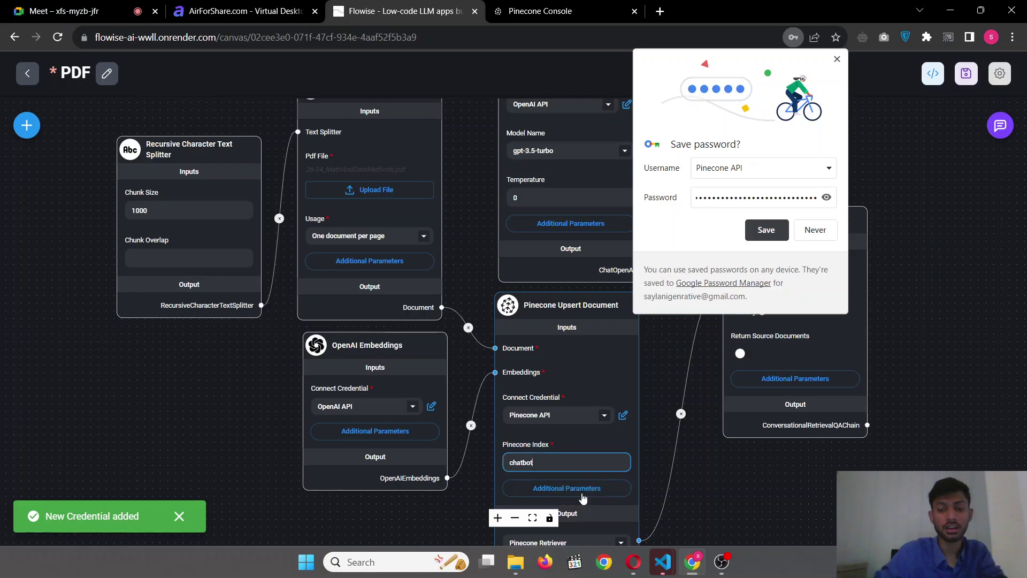
Move the Pinecone console into its own window and check the index name on the Chatbot application project's Indexes page
key(alt+Tab)
key(alt+Tab)
key(alt+Tab)
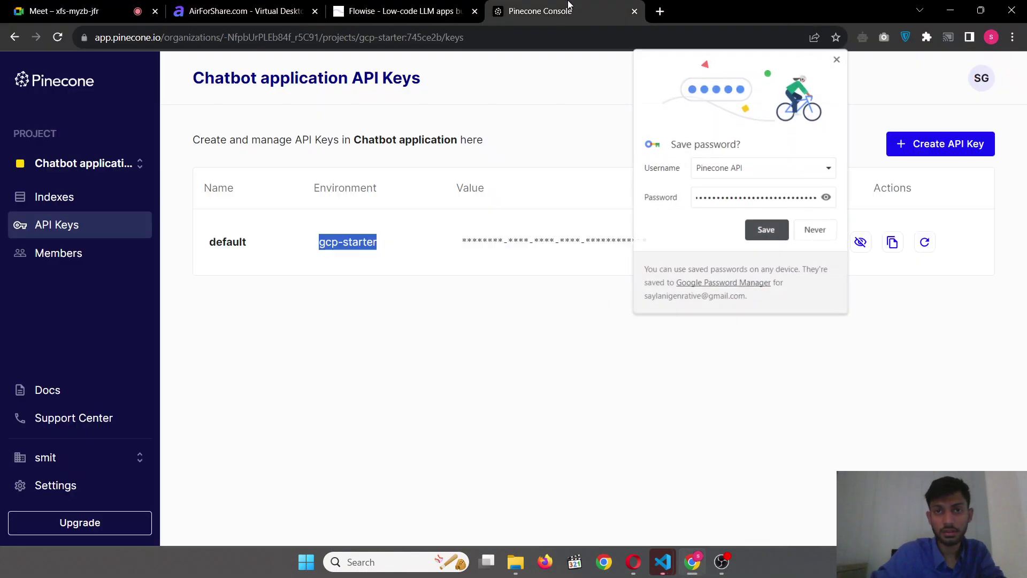
drag(751, 11, 750, 134)
click(898, 138)
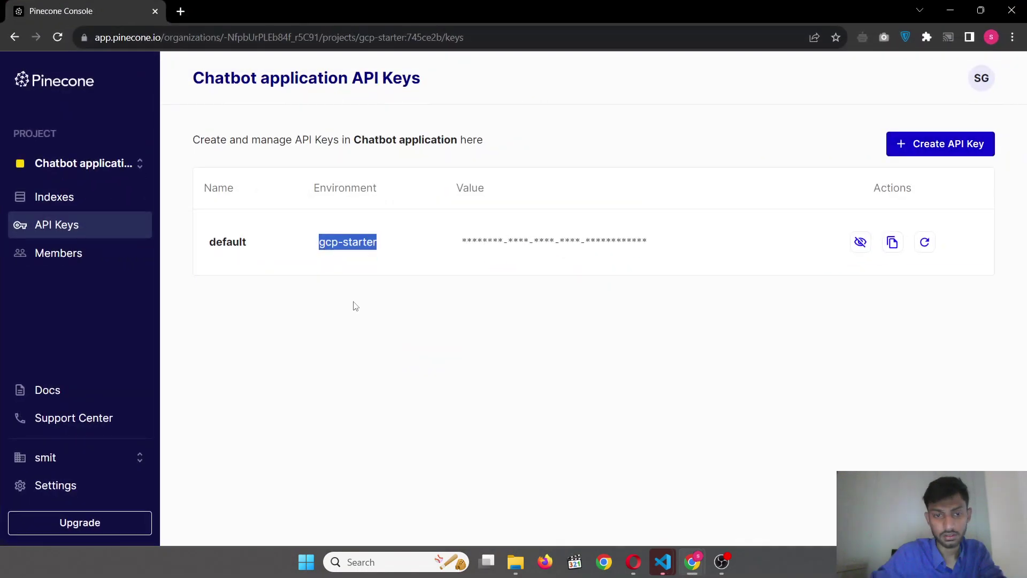
click(64, 165)
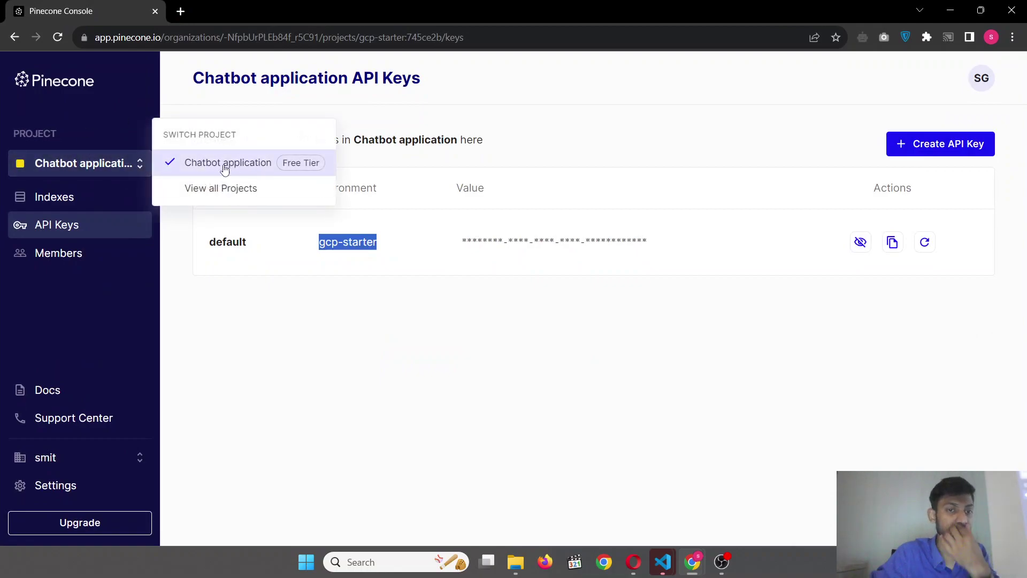
click(216, 188)
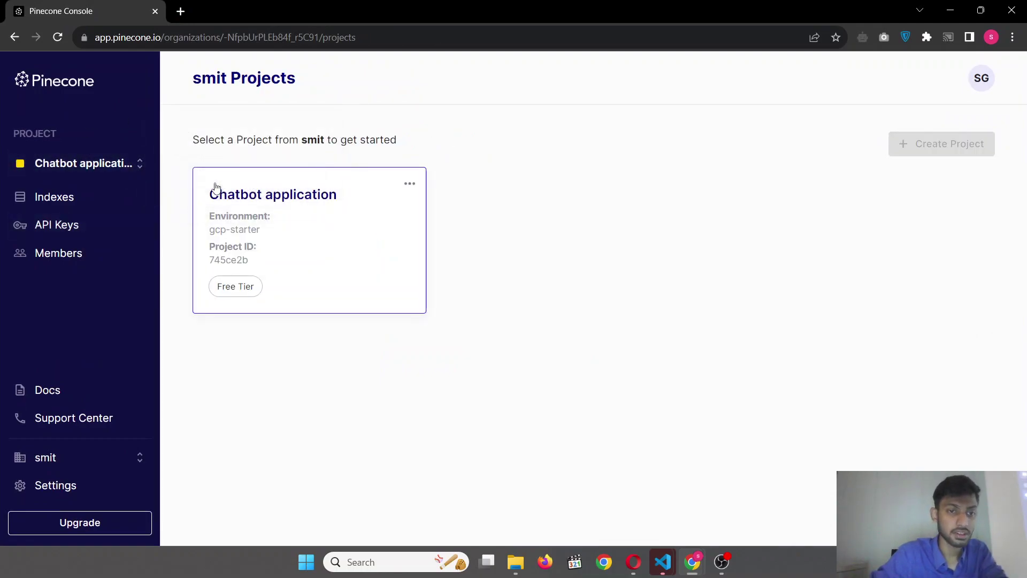
click(59, 198)
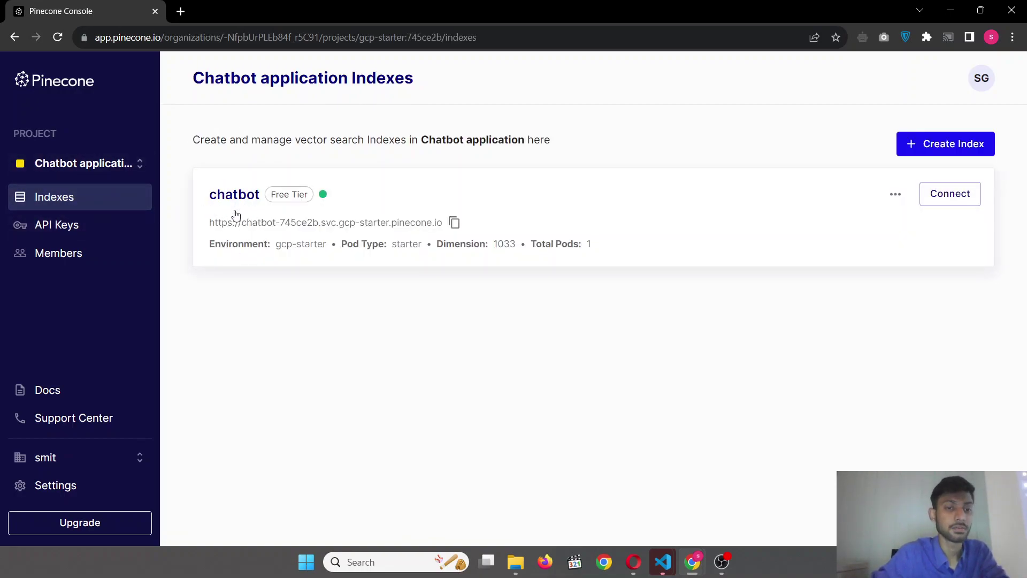
Back in the Flowise canvas, set the ChatOpenAI node's Temperature to 0.9
key(alt+Tab)
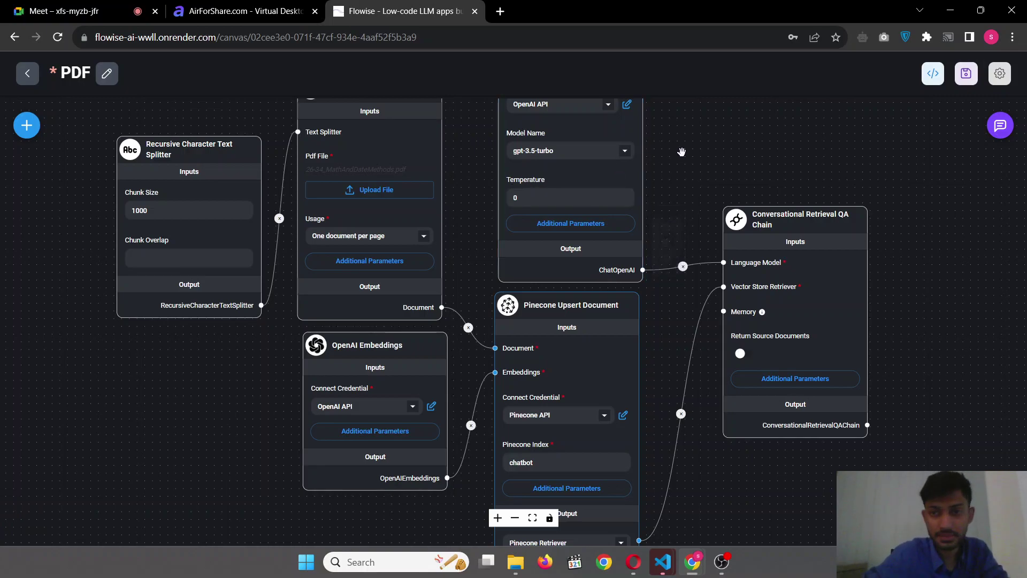
mouse_move(594, 198)
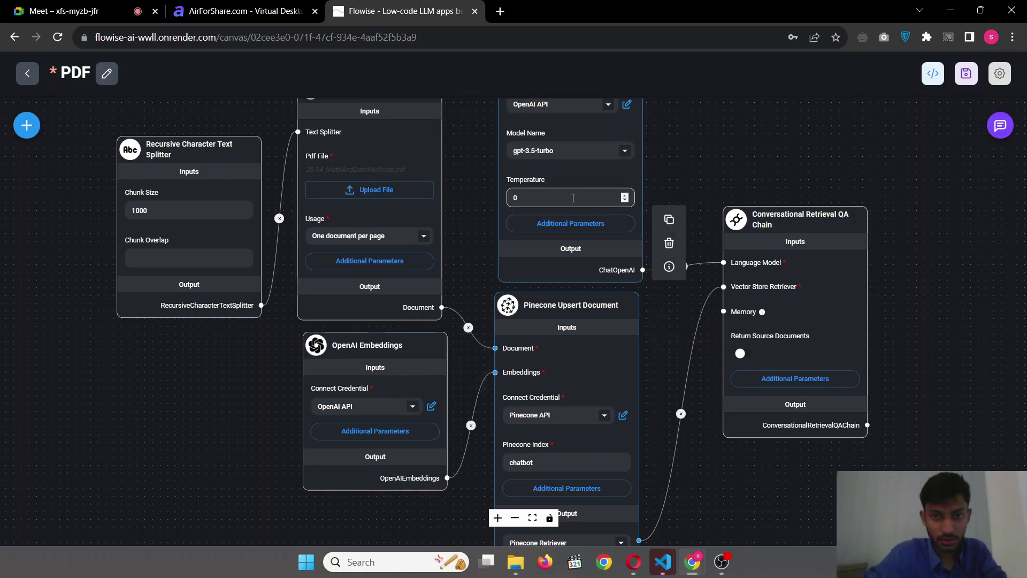
scroll(601, 178, up, 2)
click(566, 201)
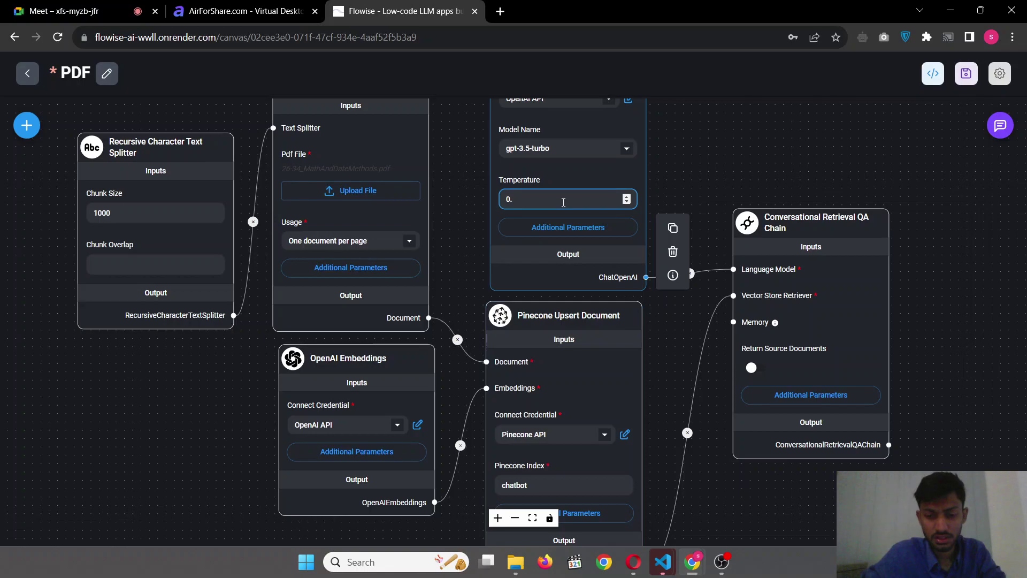
text(.9)
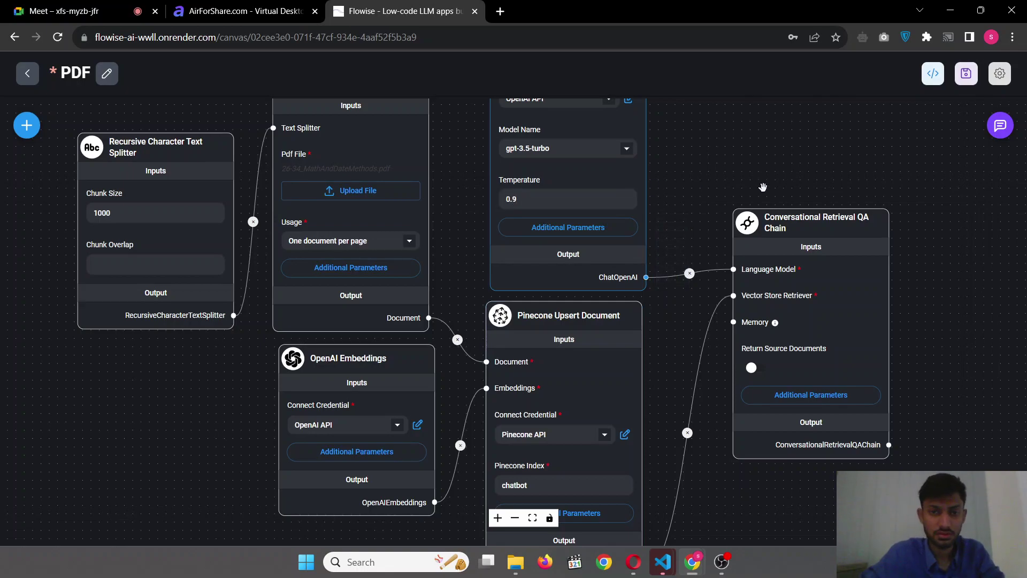
drag(765, 203, 753, 347)
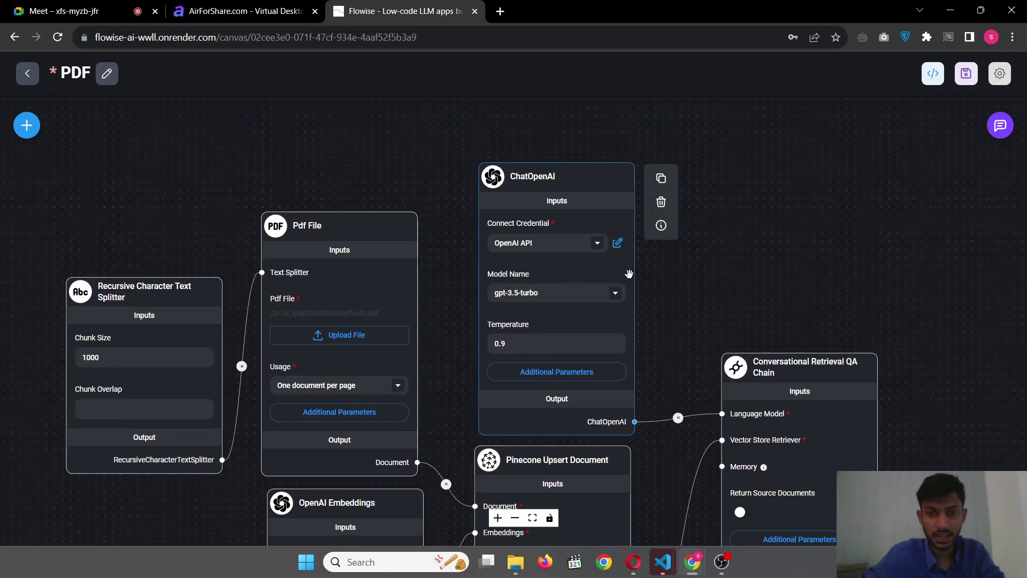
drag(739, 296, 672, 250)
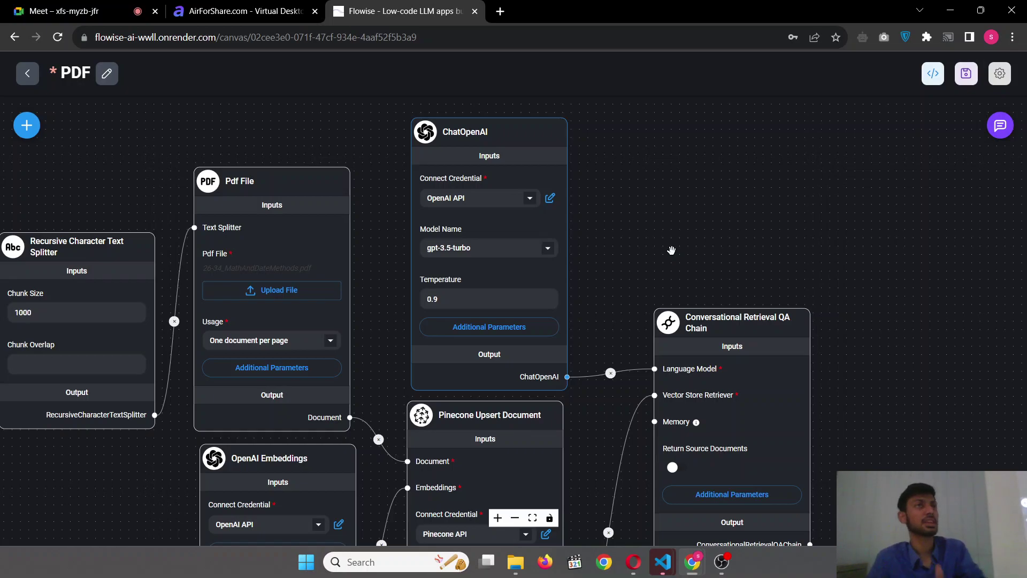
Open platform.openai.com in a new browser tab and log in with the Google account
click(499, 10)
text(pa)
key(ctrl+a)
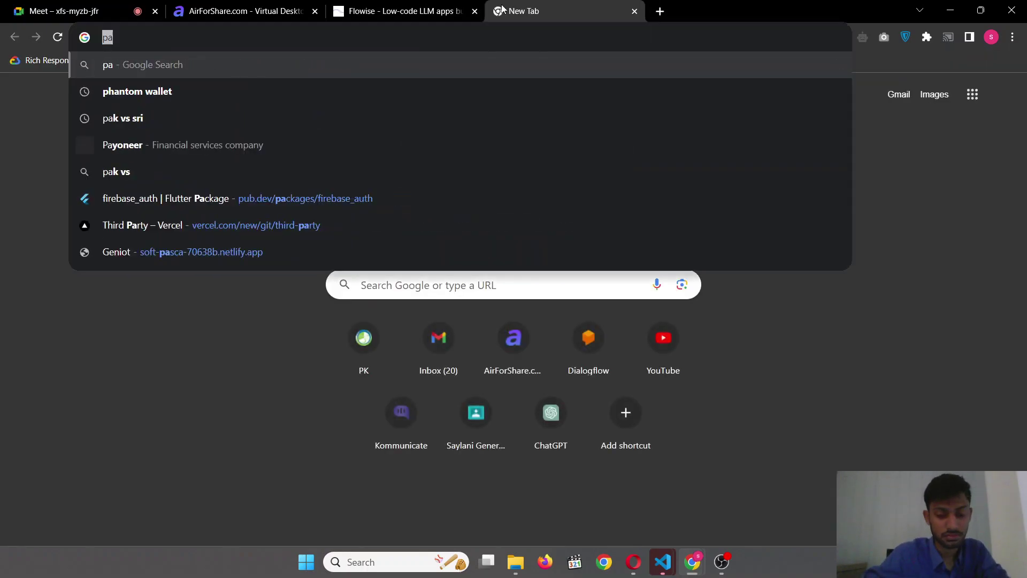
text(platform.openai.com)
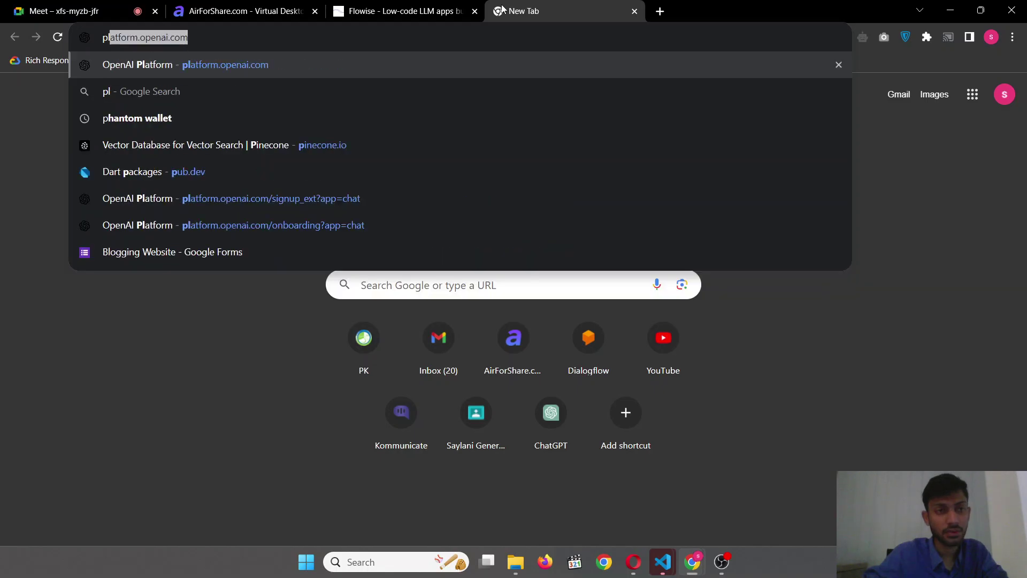
key(Return)
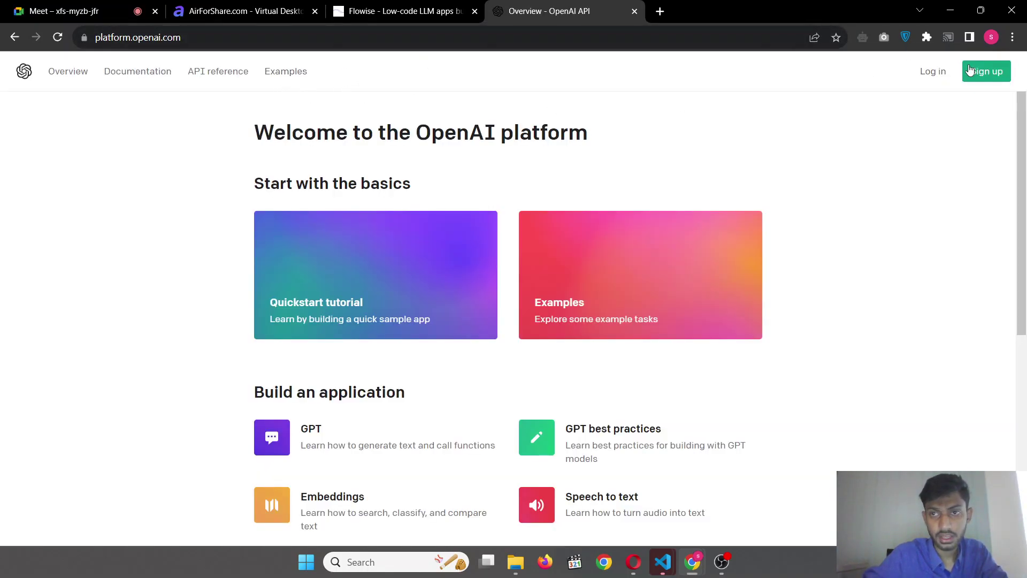
click(937, 71)
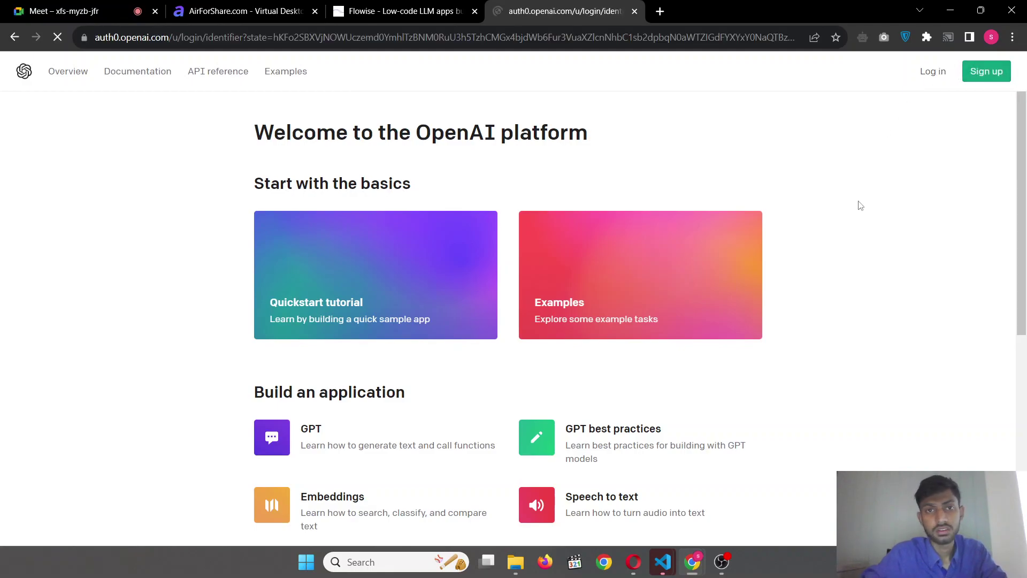
click(441, 406)
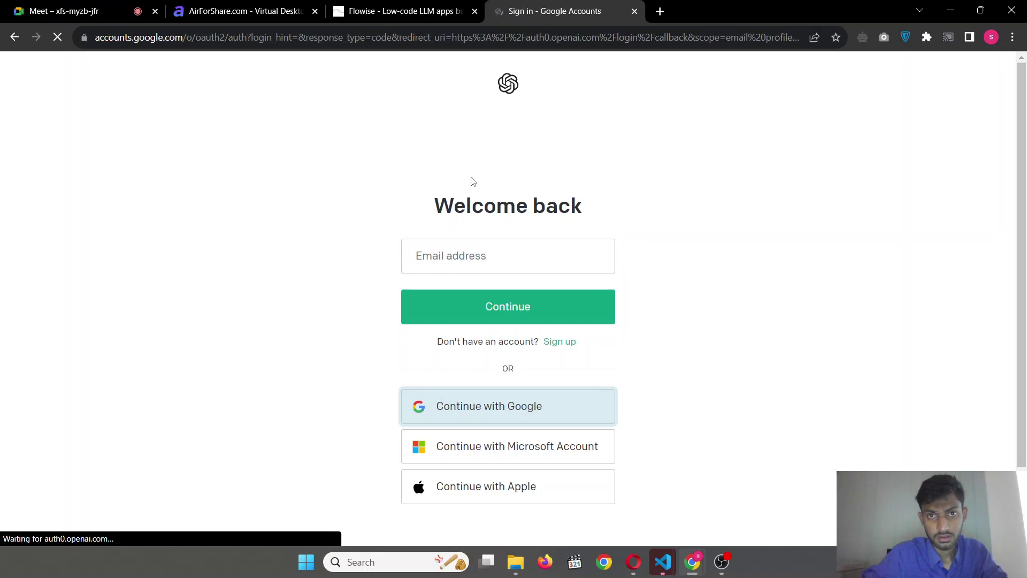
click(467, 258)
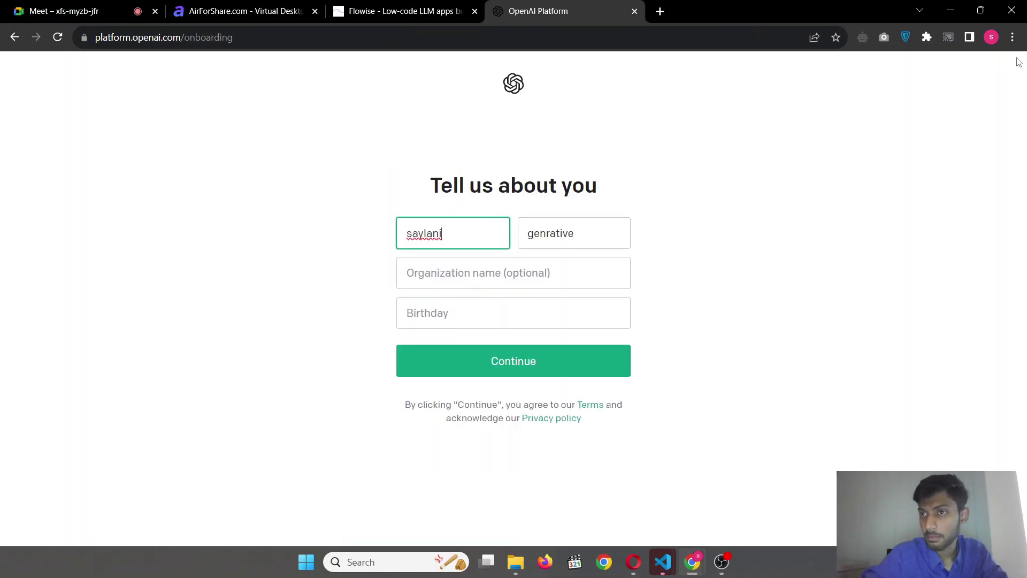
Open a window for another browser profile and copy the base address platform.openai.com from the OpenAI onboarding tab
click(991, 37)
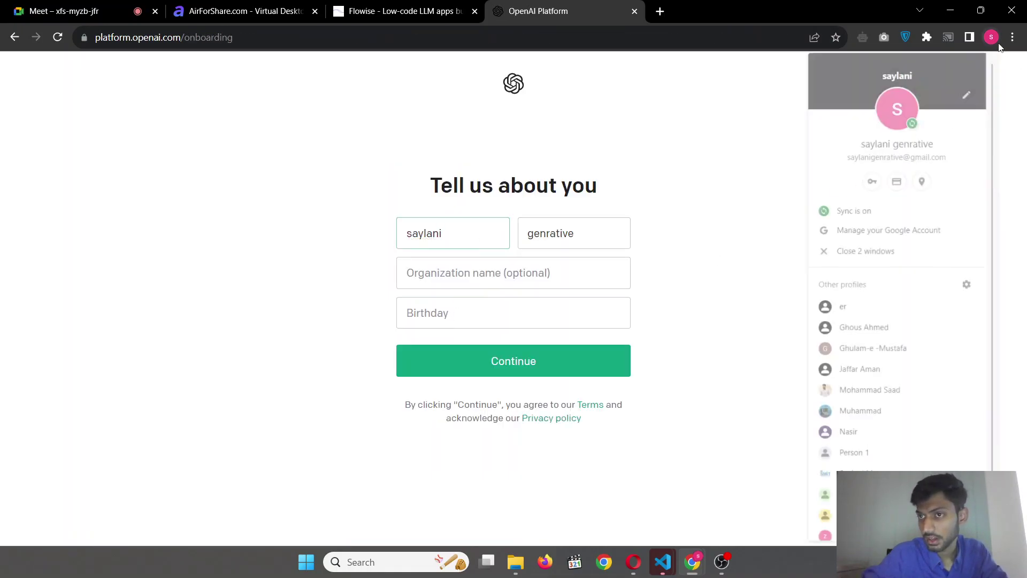
click(903, 349)
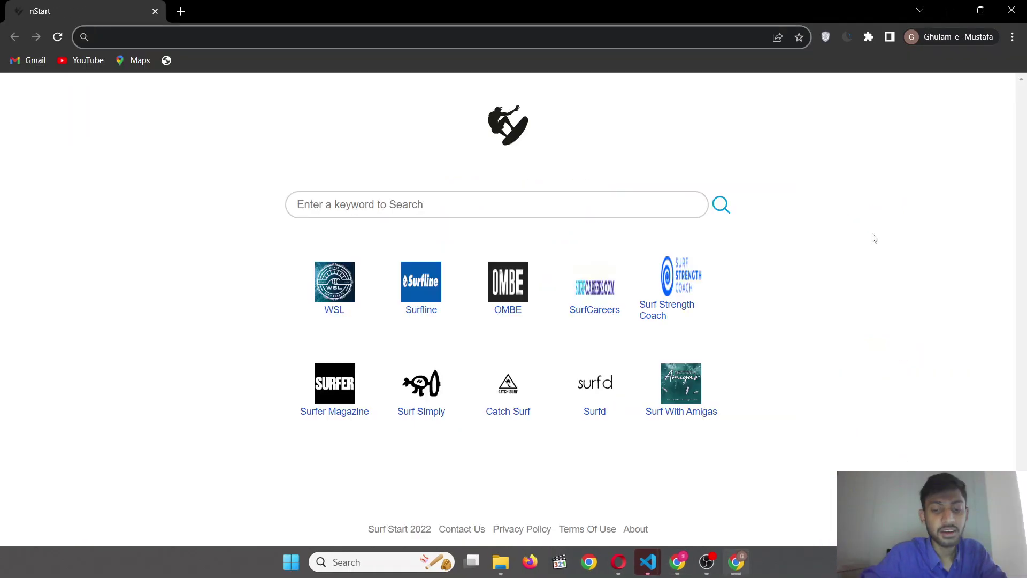
key(alt+Tab)
click(325, 32)
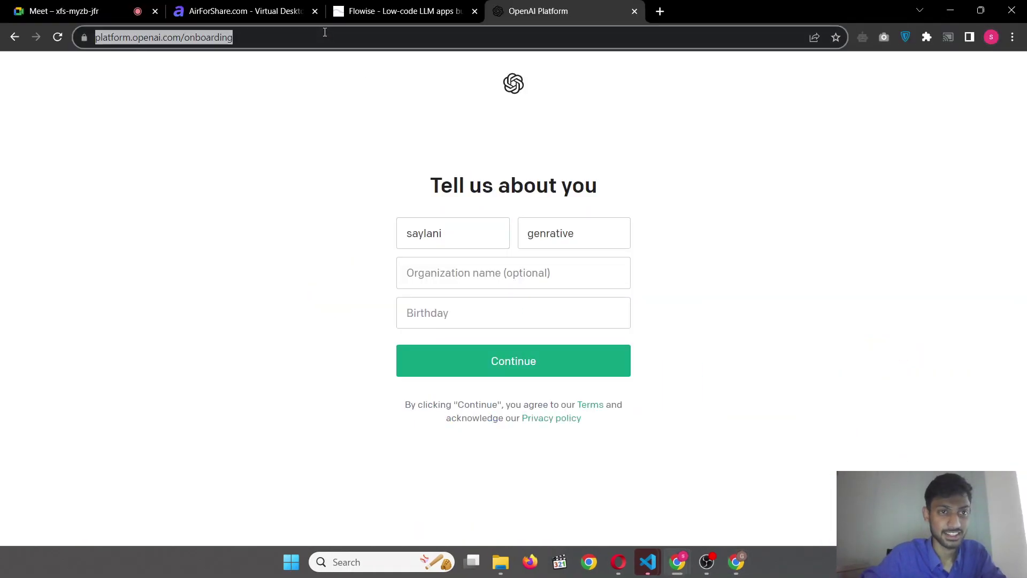
key(End)
key(ctrl+BackSpace)
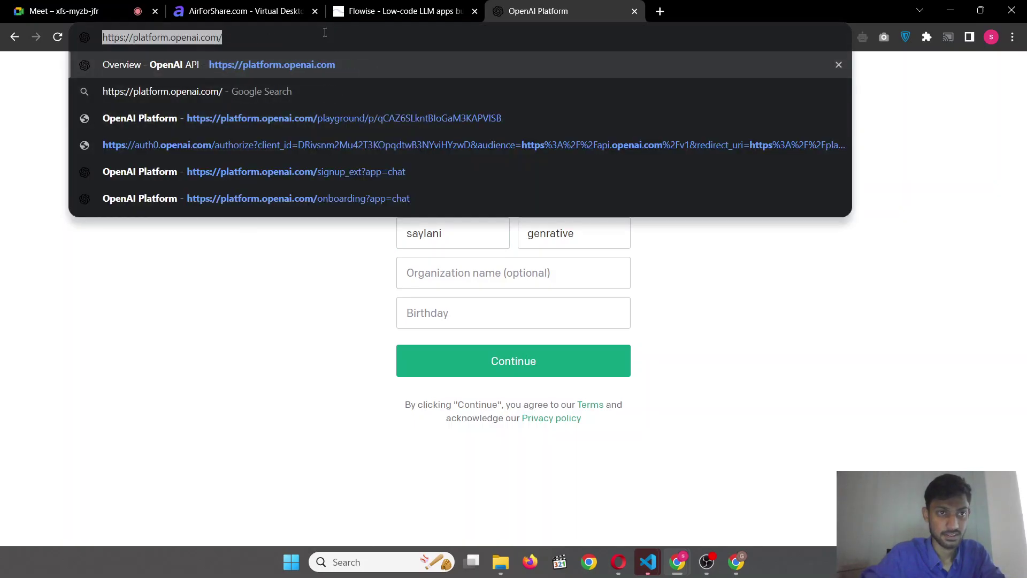
key(alt+Tab)
click(325, 32)
text(https://platform.openai.com/)
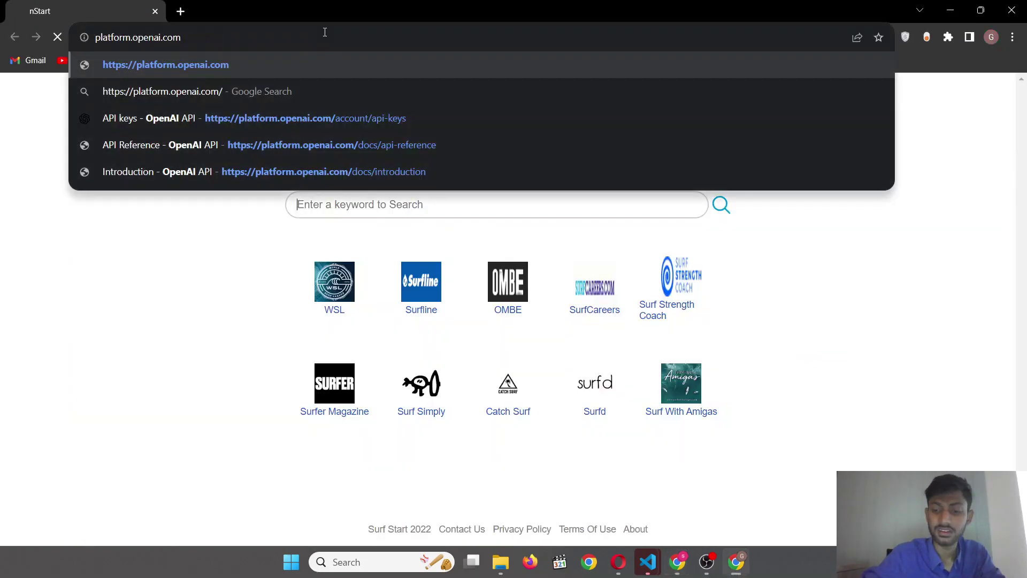
key(Return)
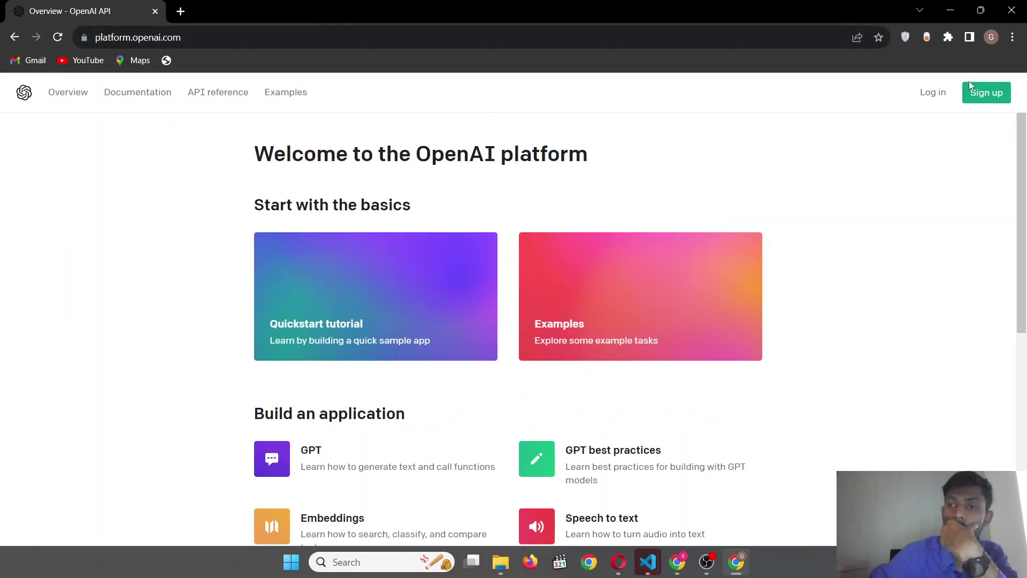
click(924, 101)
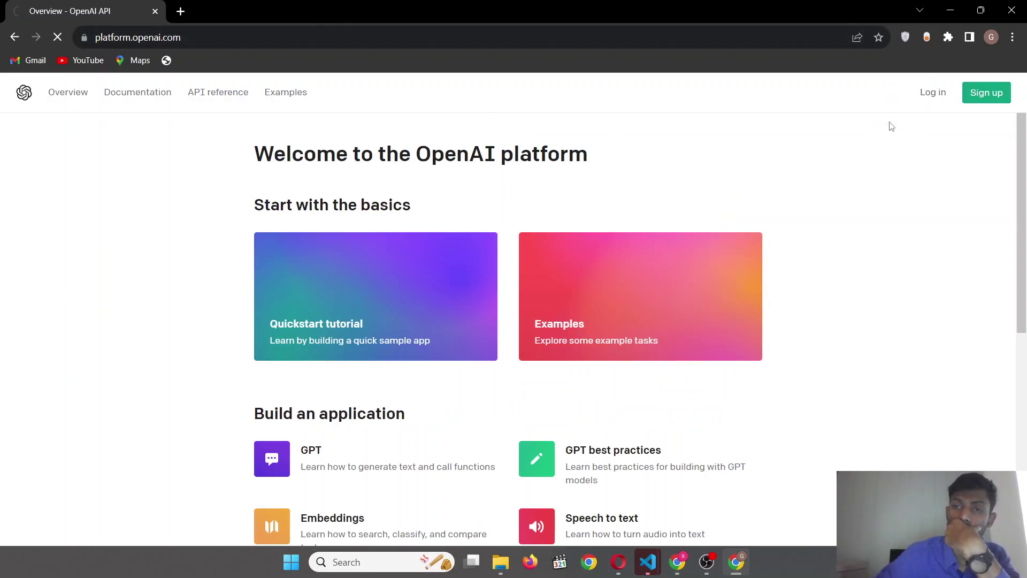
click(407, 428)
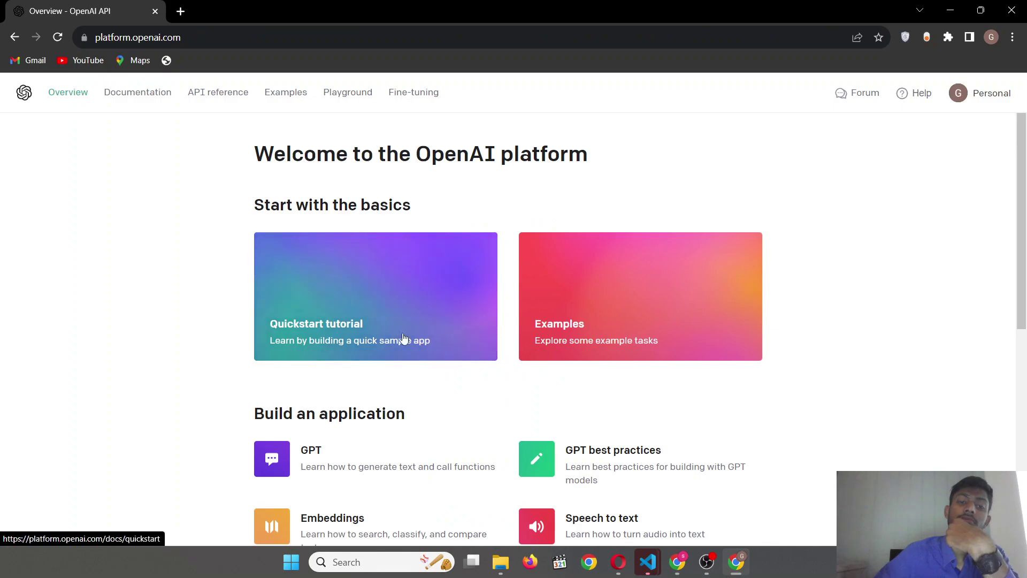
View the OpenAI Fine-tuning page and return to the Playground with its model settings
click(342, 97)
click(415, 92)
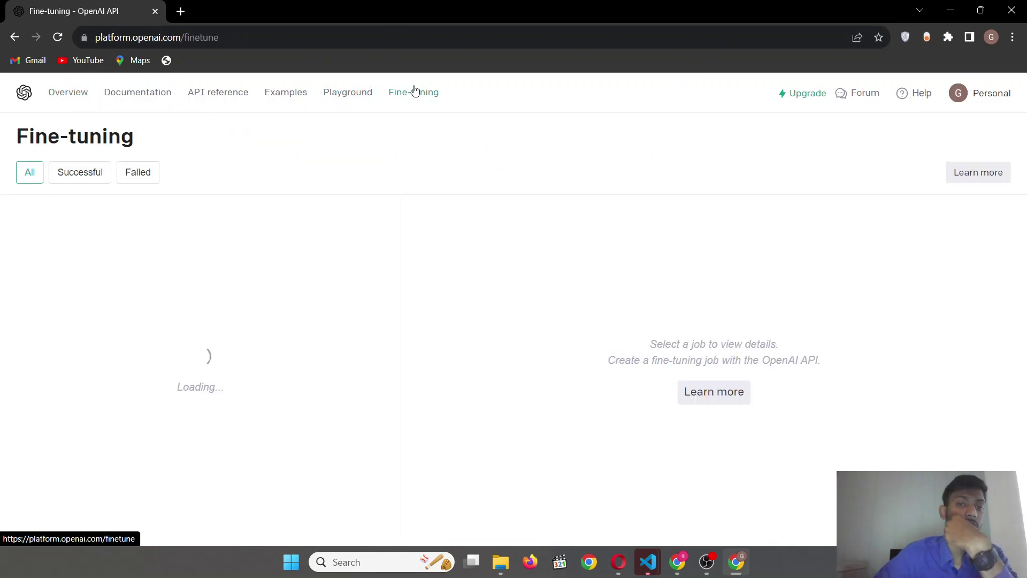
click(346, 96)
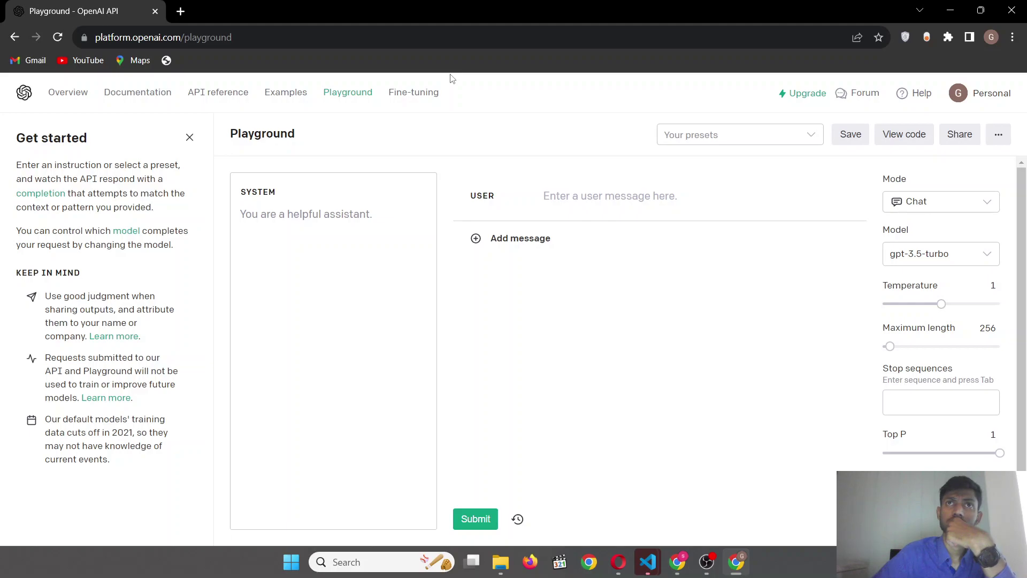
Raise the Playground temperature to 2 and look over the chat model choices and remaining generation settings
click(432, 96)
click(346, 95)
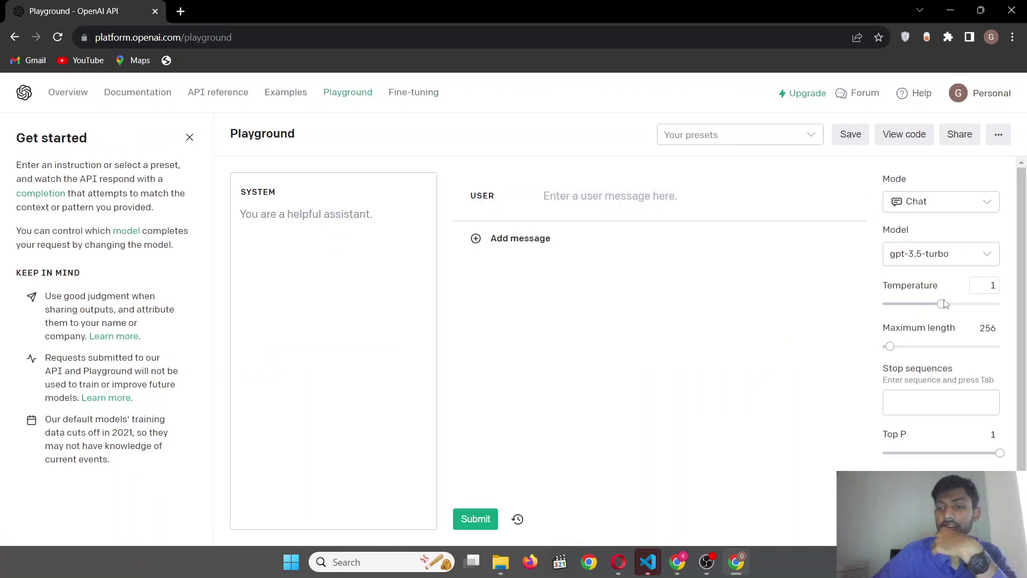
drag(942, 304, 974, 303)
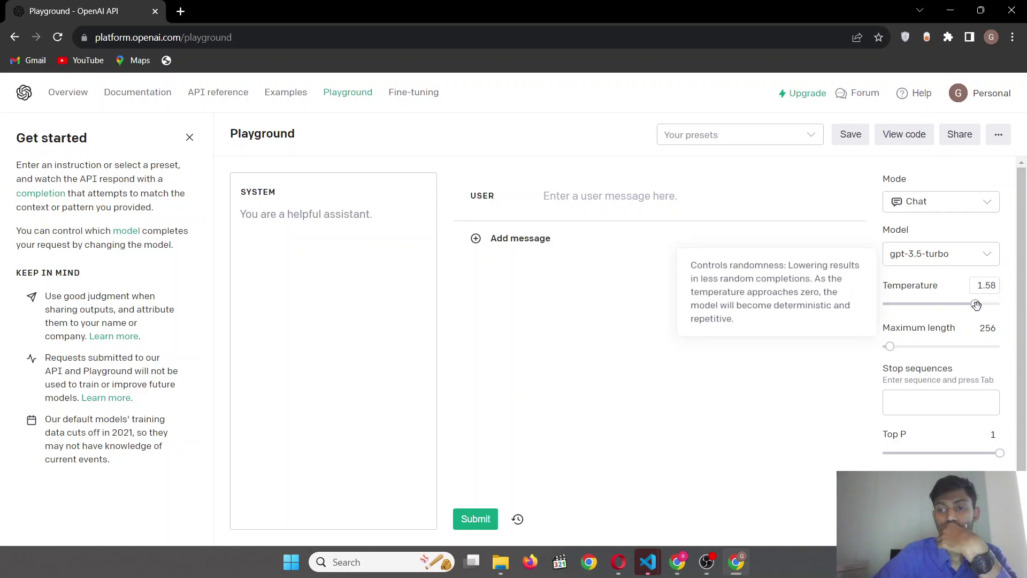
click(981, 260)
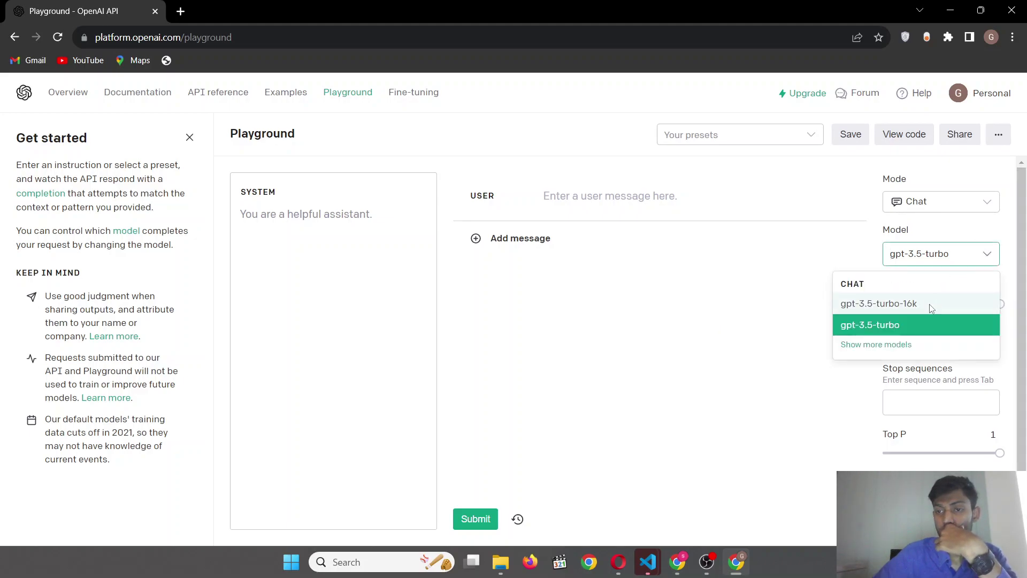
click(748, 334)
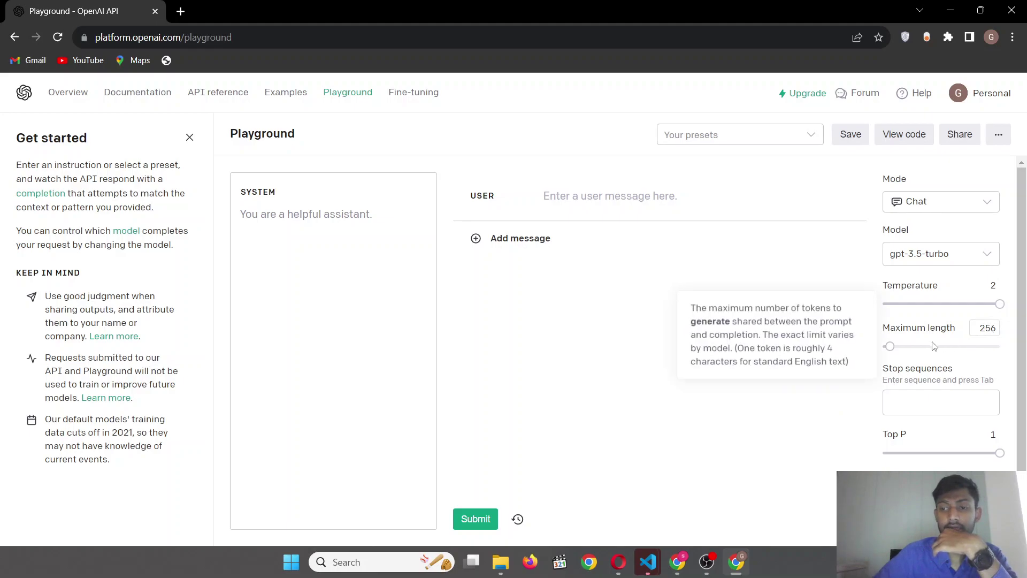
scroll(920, 428, down, 1)
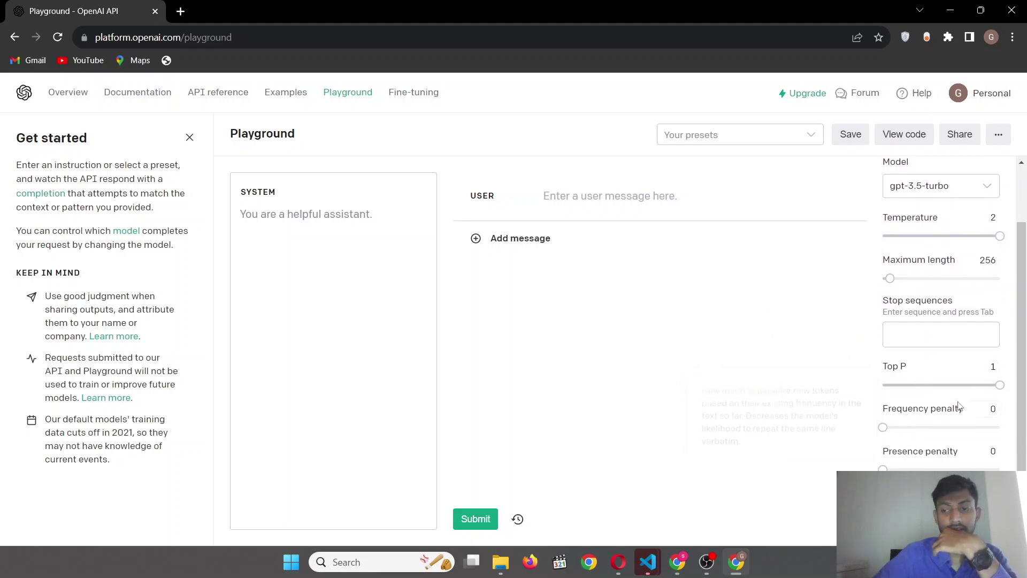
mouse_move(904, 408)
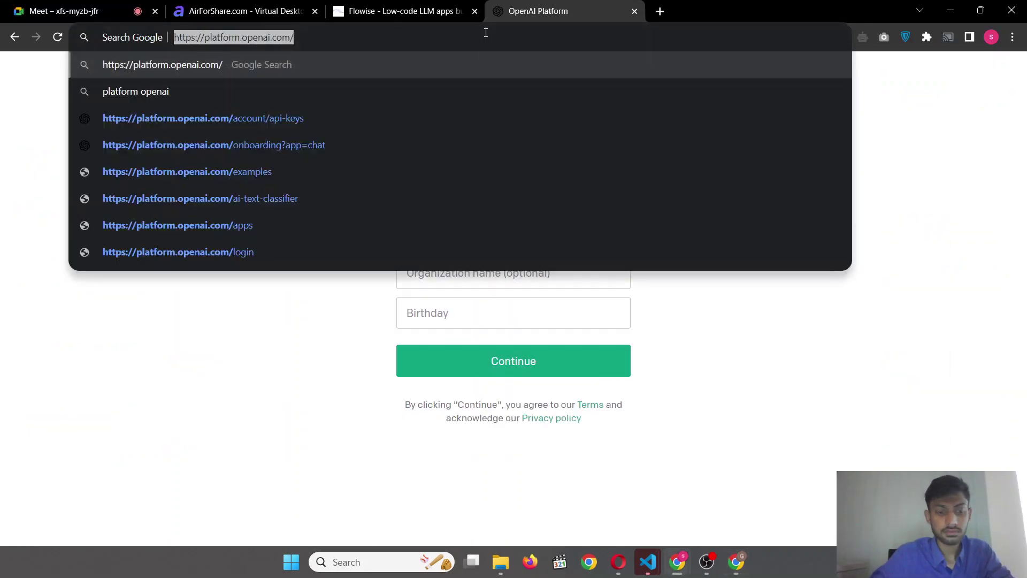
Close the OpenAI onboarding tab and save the PDF chatflow in Flowise
key(ctrl+w)
scroll(329, 350, down, 2)
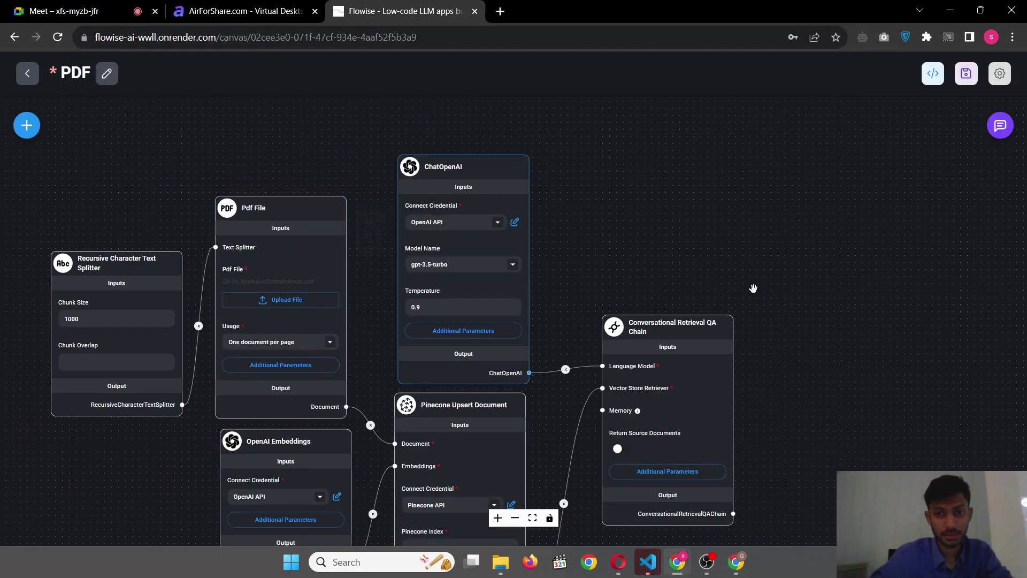
drag(751, 323, 815, 210)
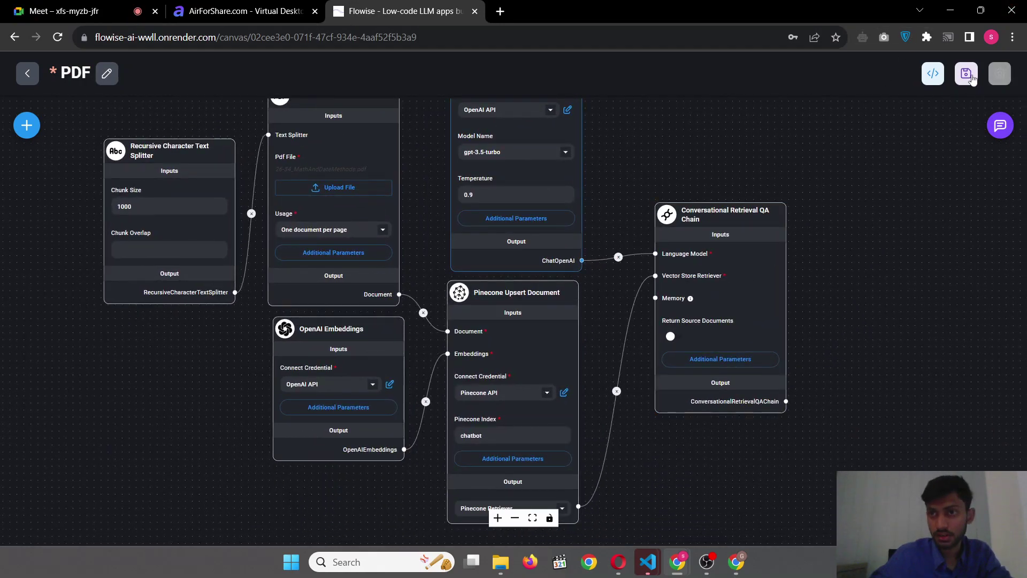
click(186, 170)
click(65, 163)
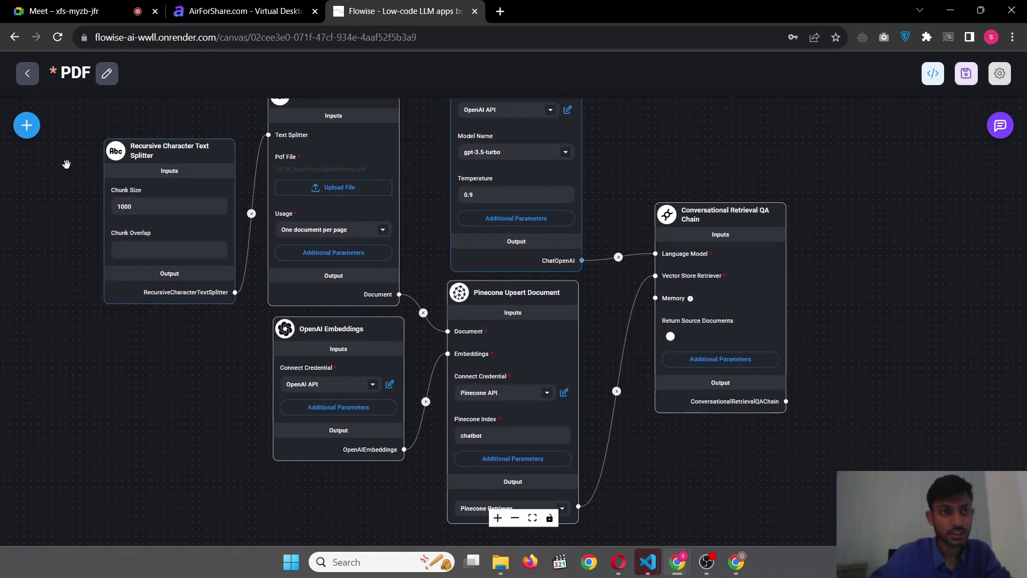
click(971, 75)
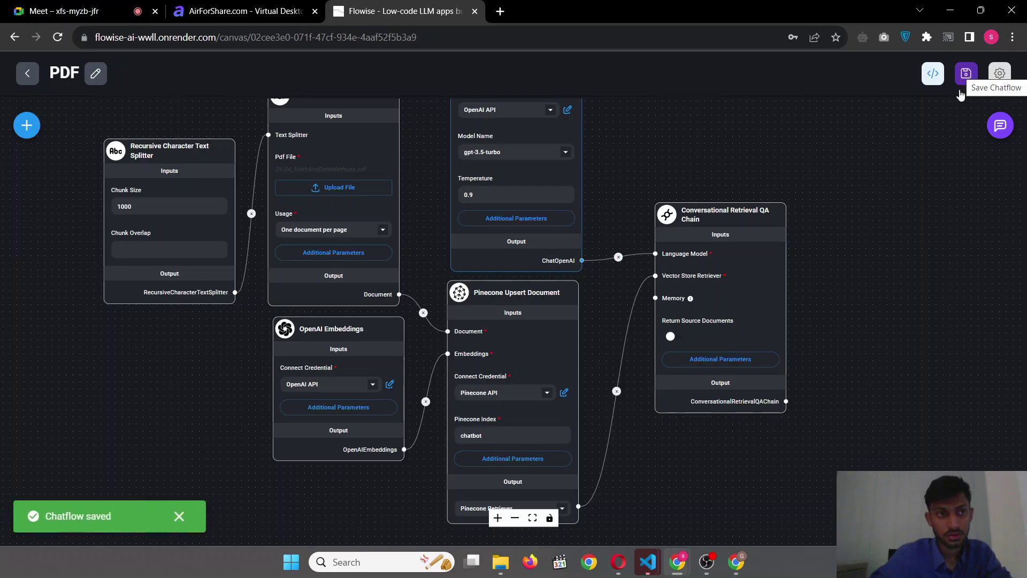
Open the PDF chatflow's test chat and send the message "Hi, Tell me about this document"
mouse_move(289, 136)
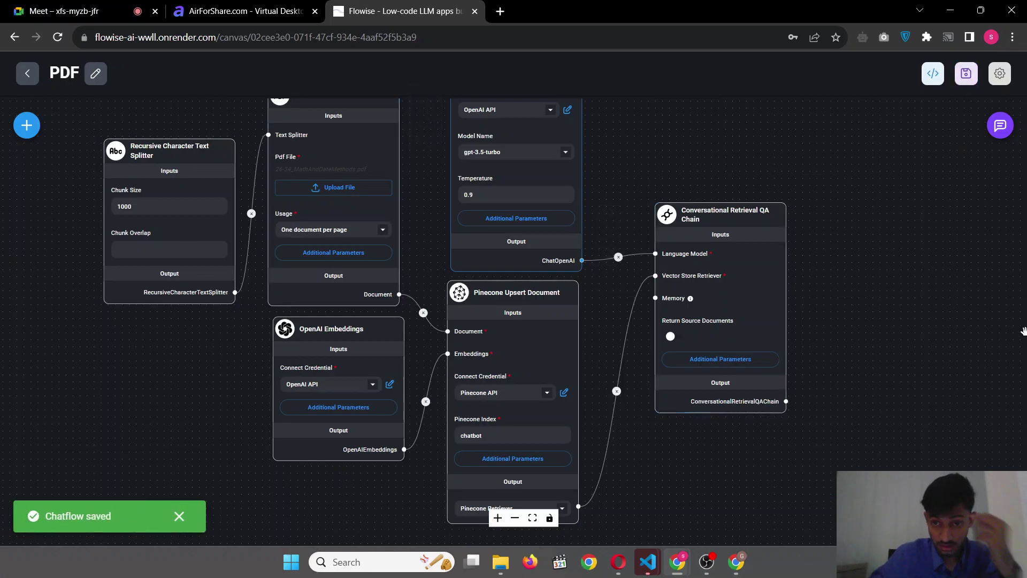
drag(956, 289, 802, 365)
mouse_move(382, 192)
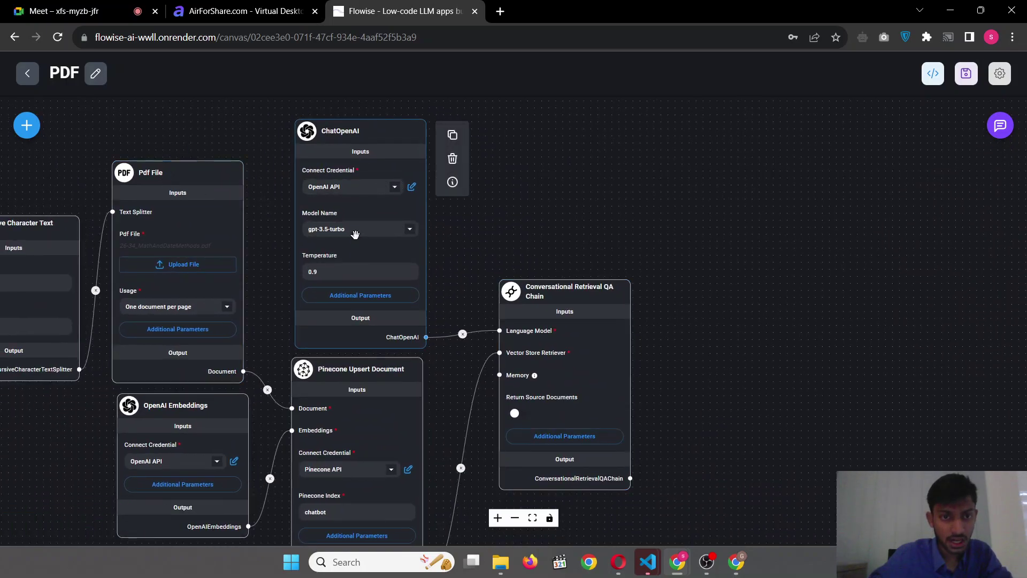
scroll(348, 282, down, 2)
drag(757, 340, 963, 239)
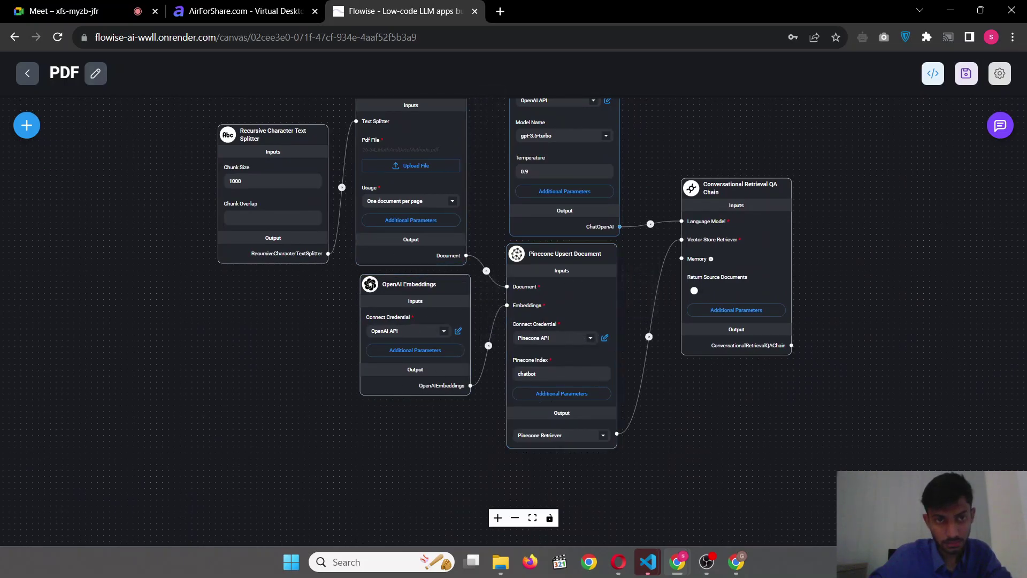
click(995, 134)
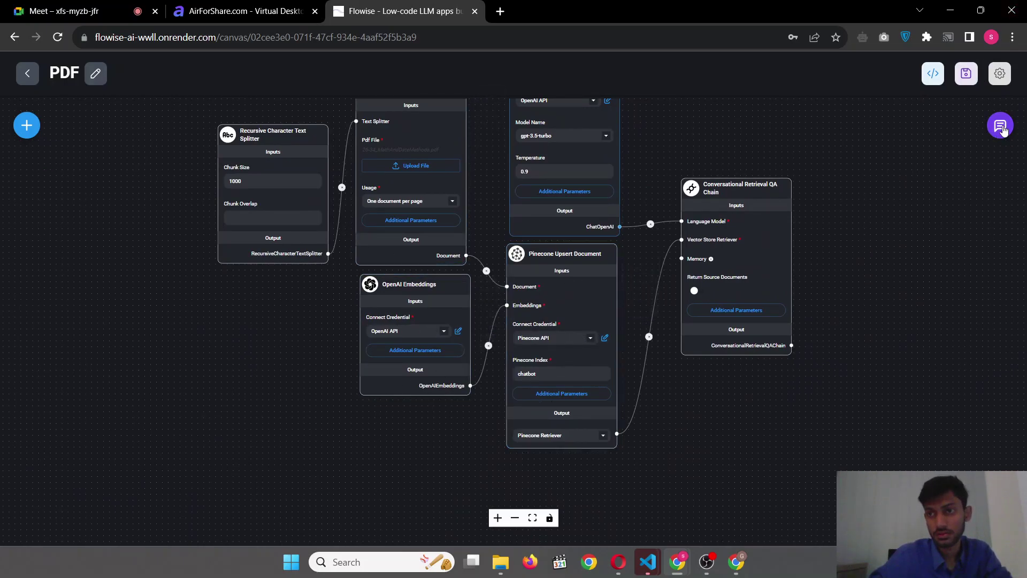
text(Hi)
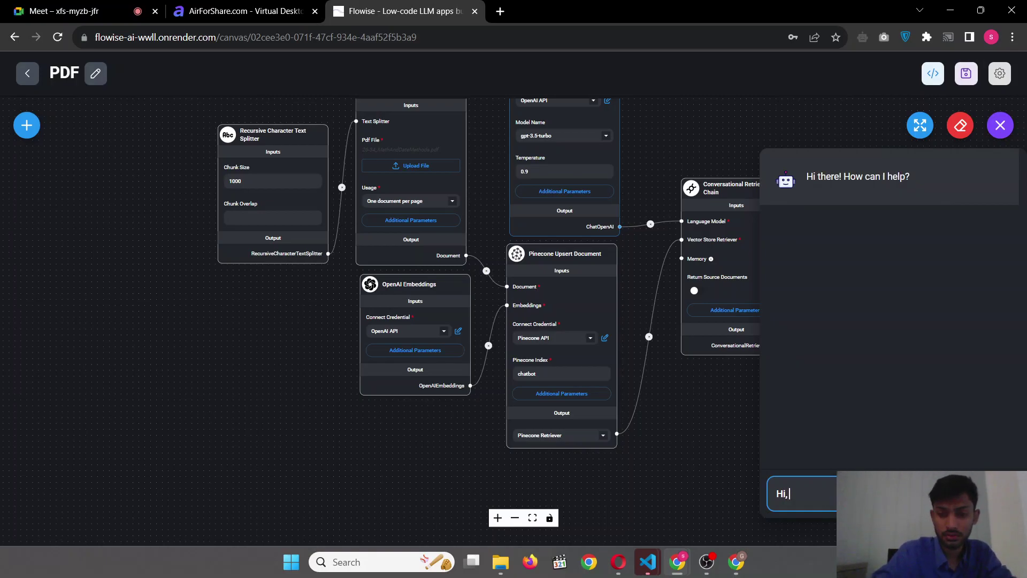
text(, Tell)
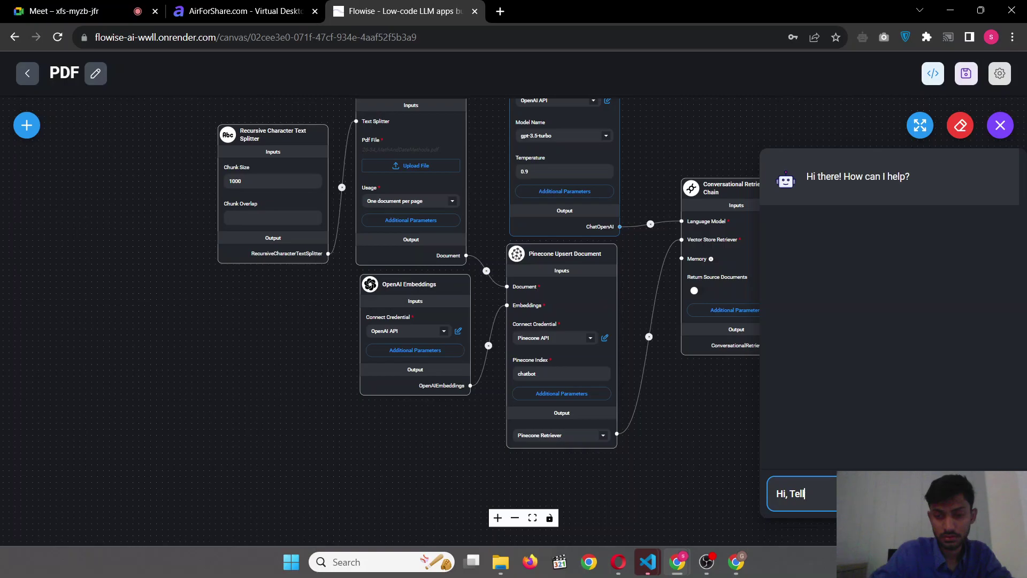
text( me abc)
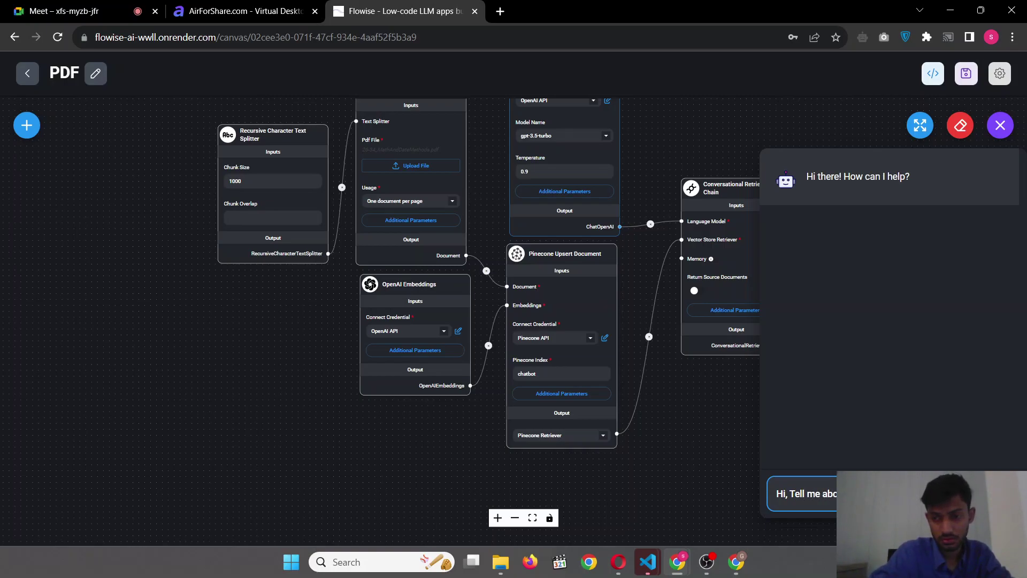
text(out this document)
key(Return)
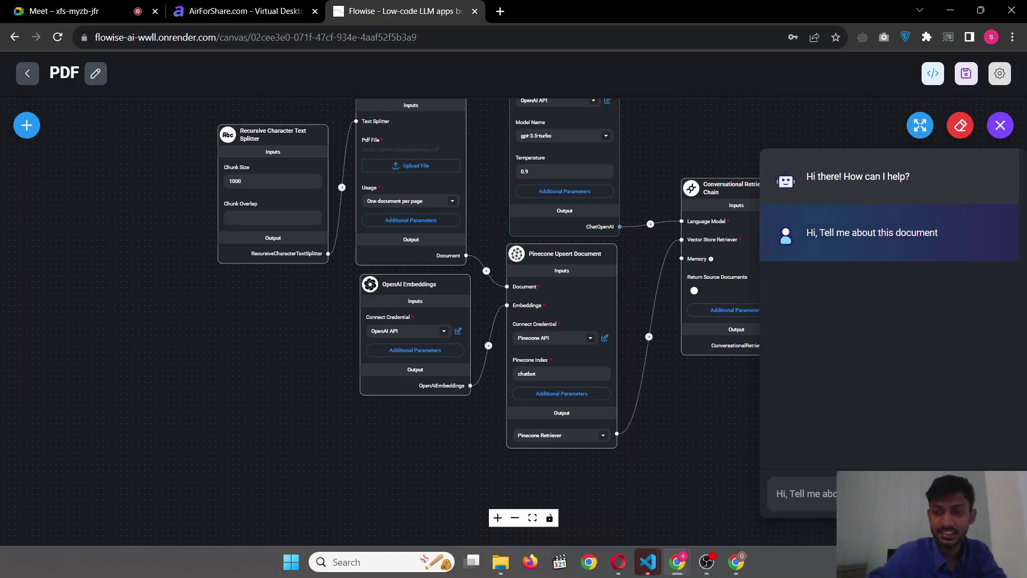
click(499, 11)
text(flow)
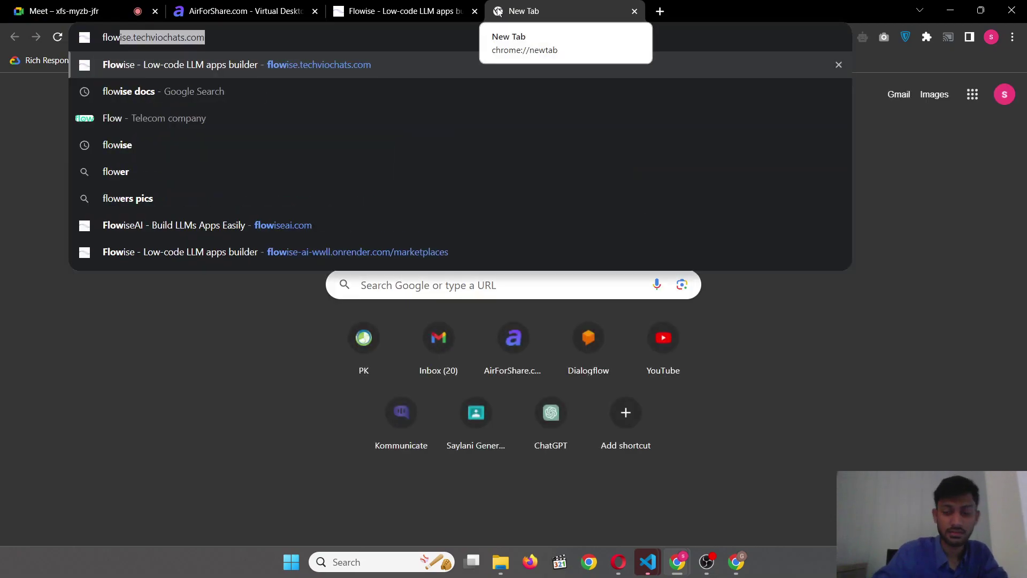
key(Return)
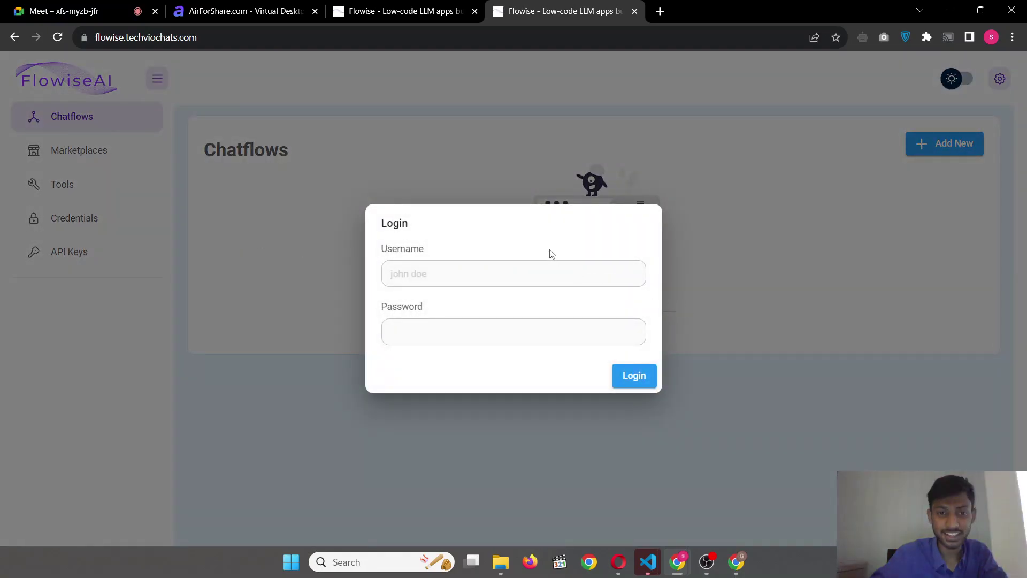
click(564, 281)
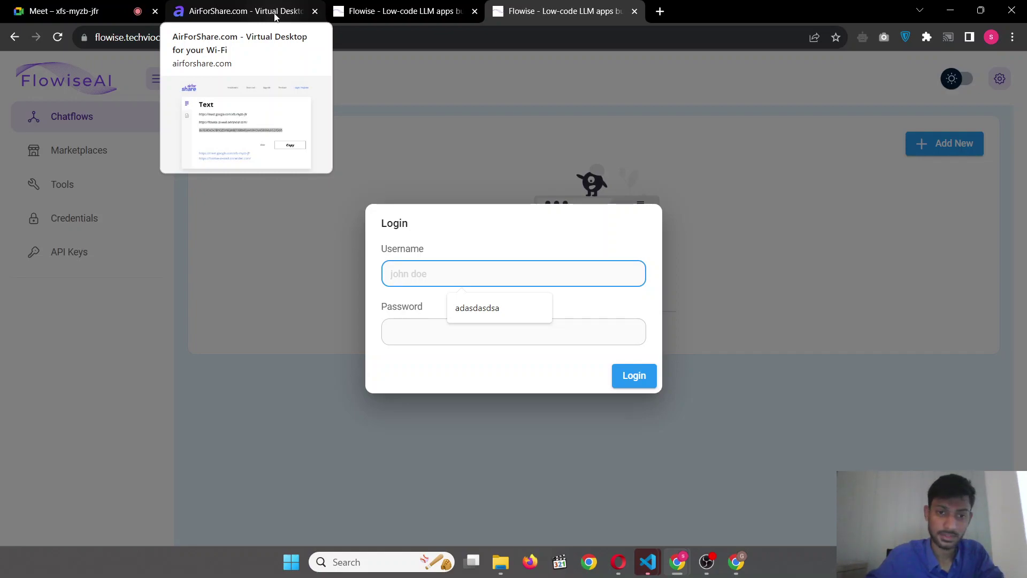
text(te)
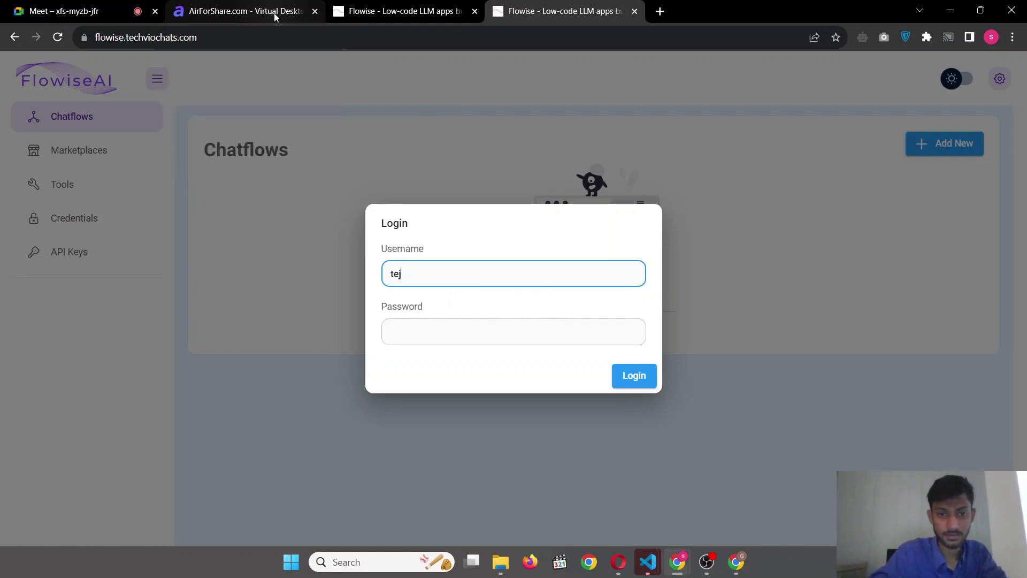
key(ctrl+a)
text(tev)
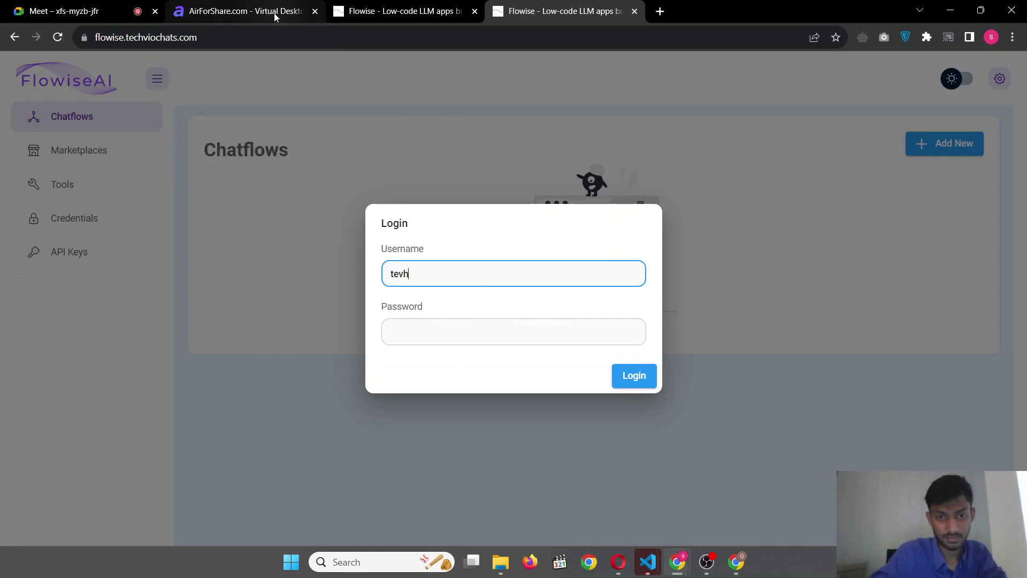
text(chvop)
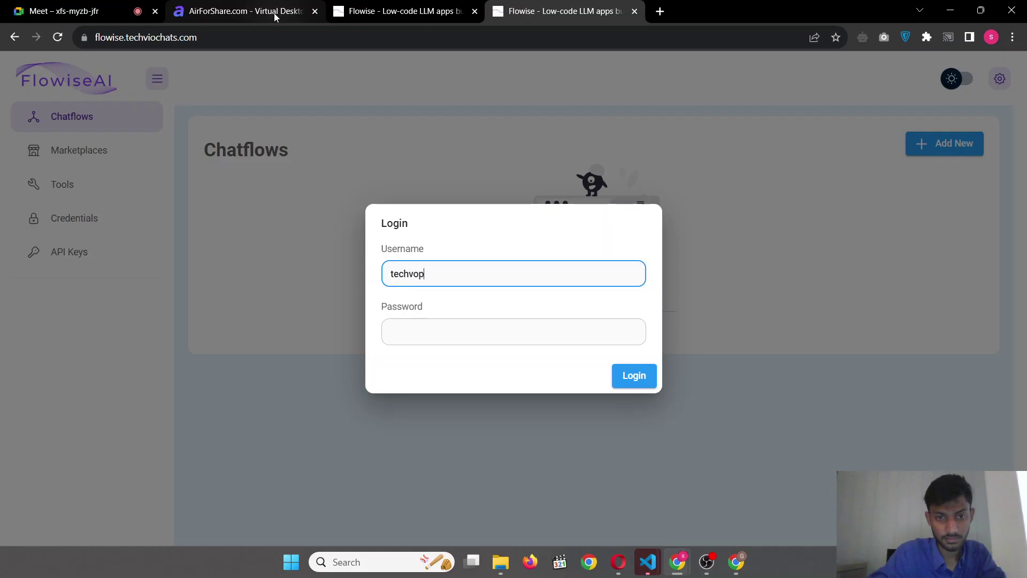
key(ctrl+a)
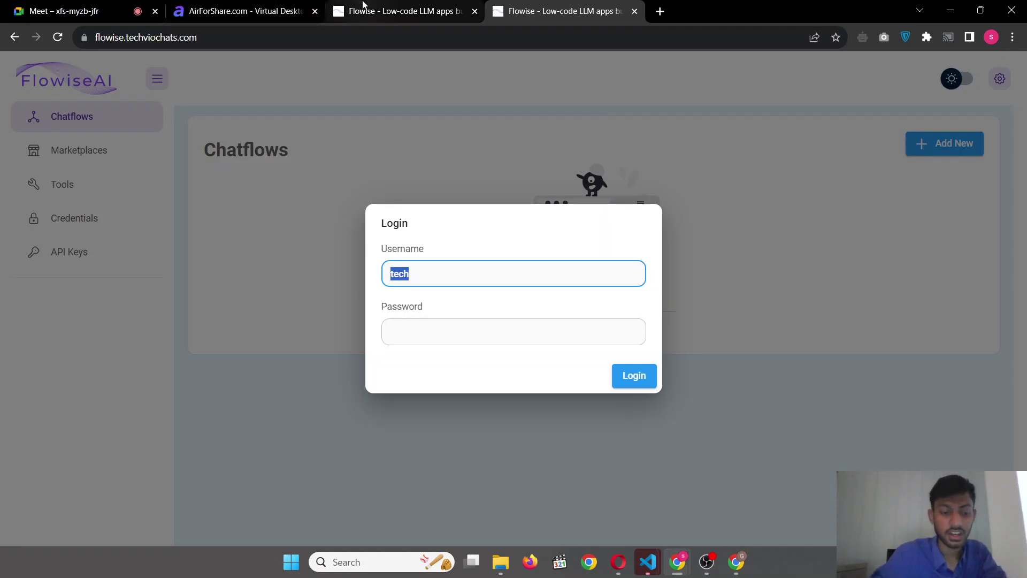
key(ctrl+w)
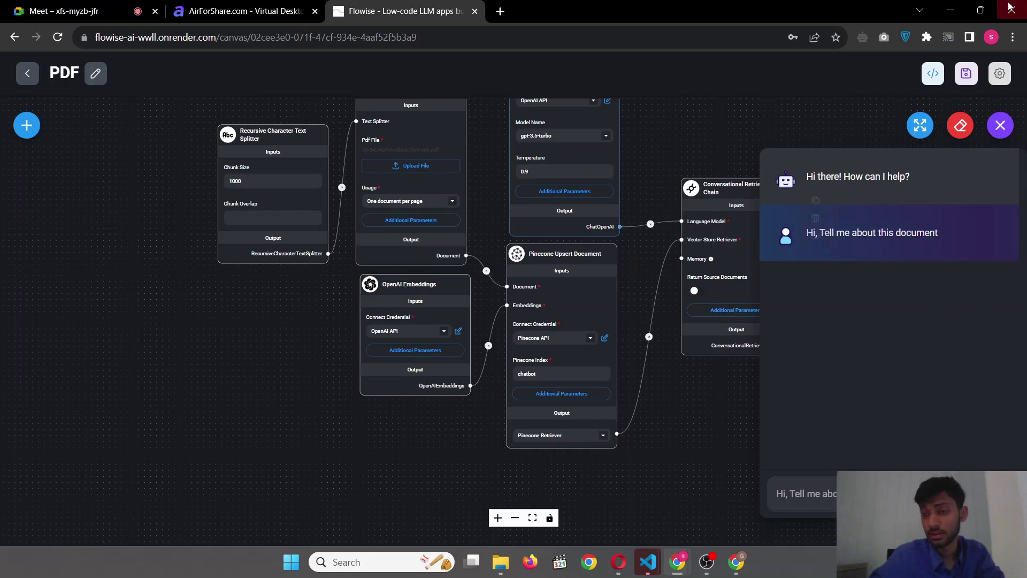
Show the Embed Chat Config for the PDF chatflow's Popup Html embed, copy the full configuration script, and close the embed dialog
scroll(558, 118, down, 2)
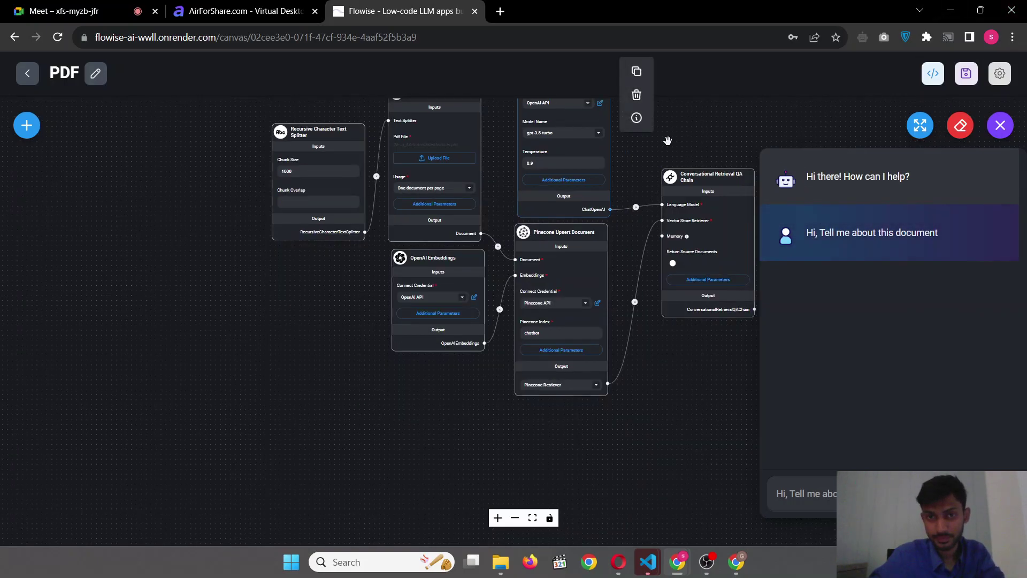
drag(763, 95, 736, 122)
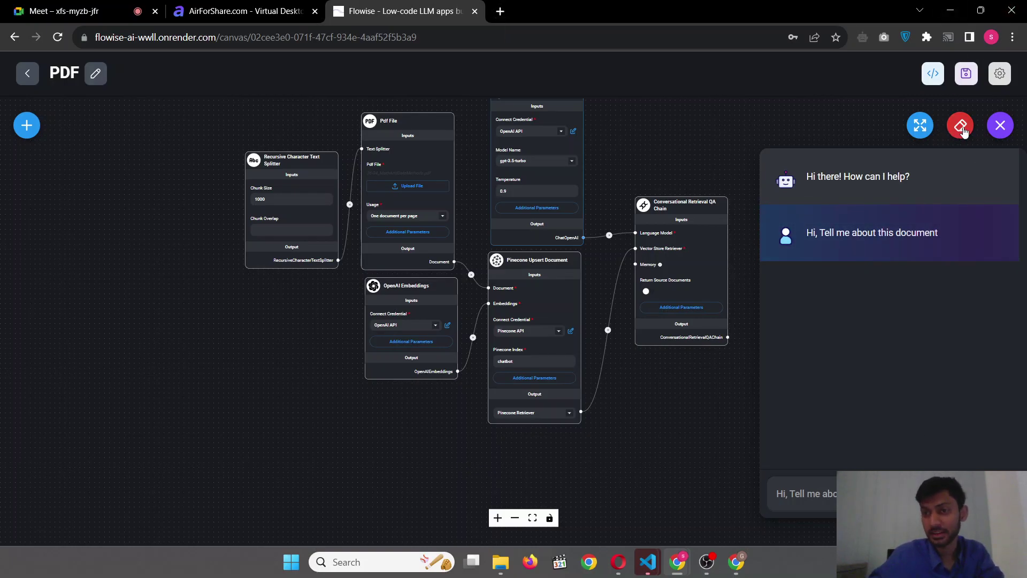
click(933, 73)
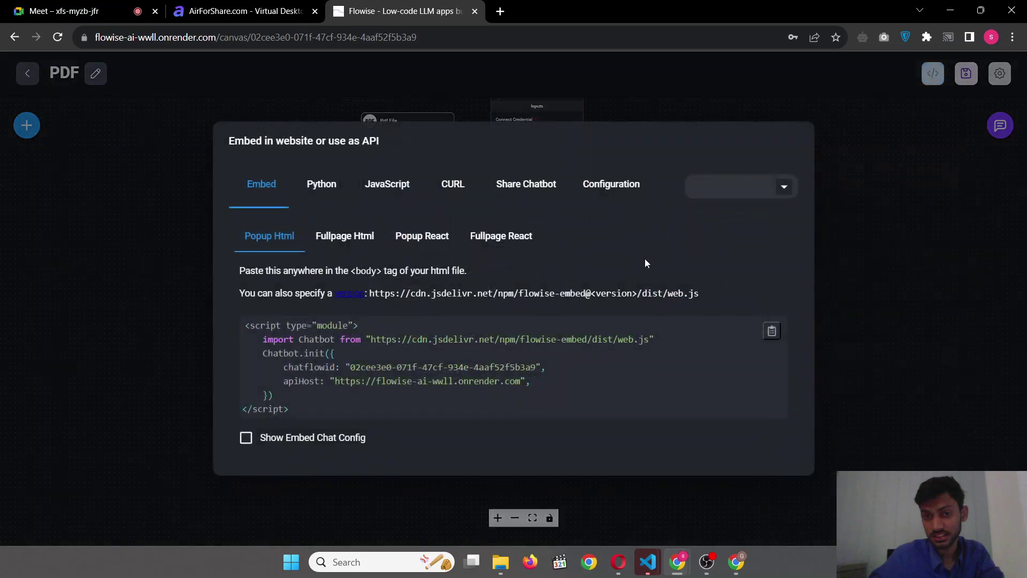
click(364, 438)
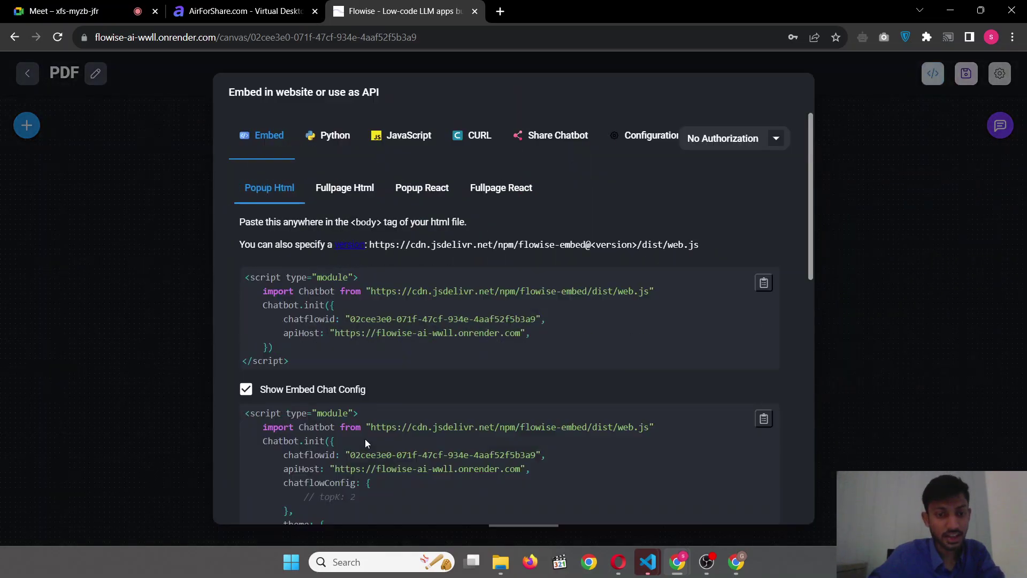
scroll(504, 455, down, 6)
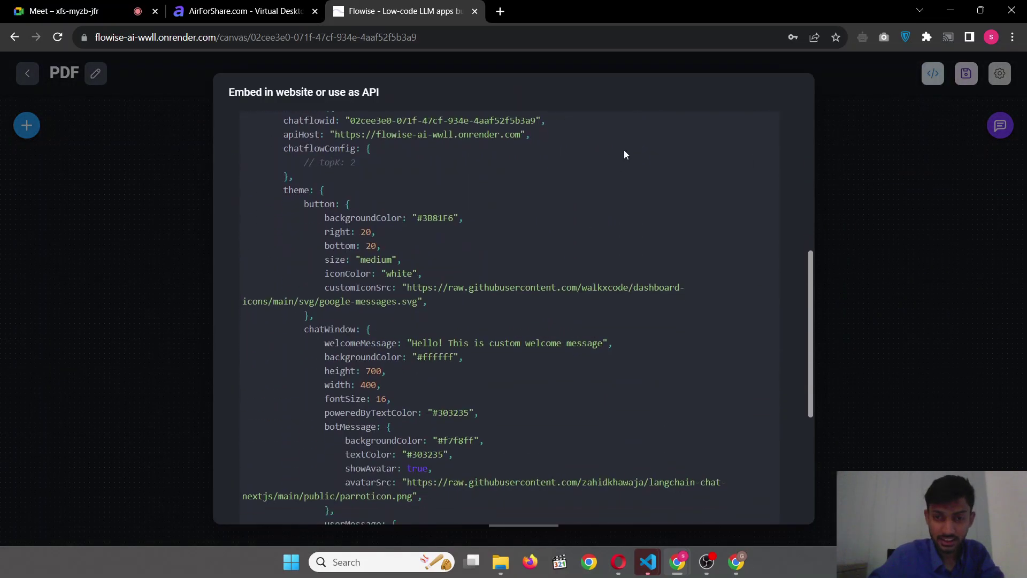
scroll(779, 274, up, 4)
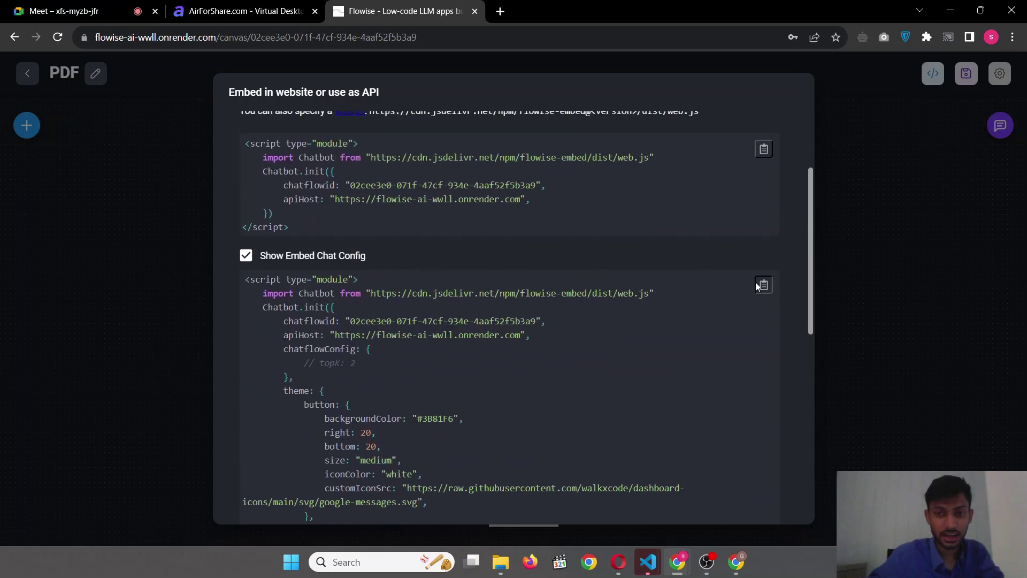
click(762, 285)
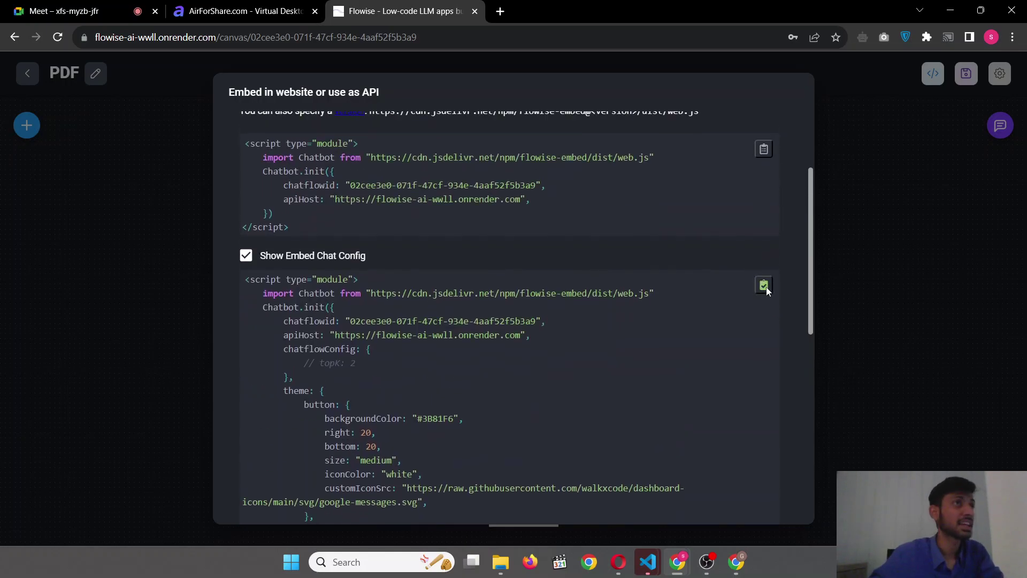
scroll(488, 282, up, 3)
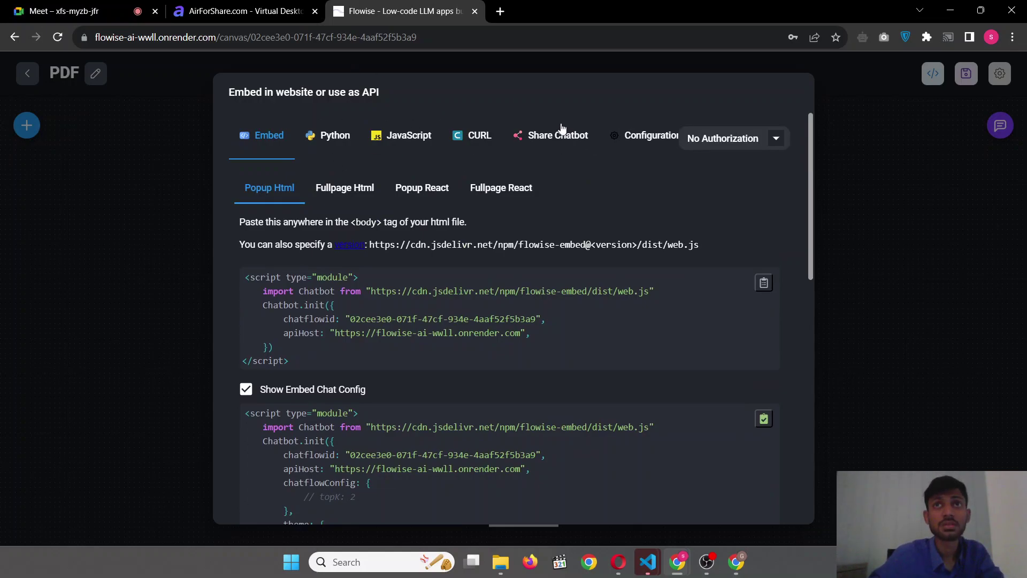
click(169, 182)
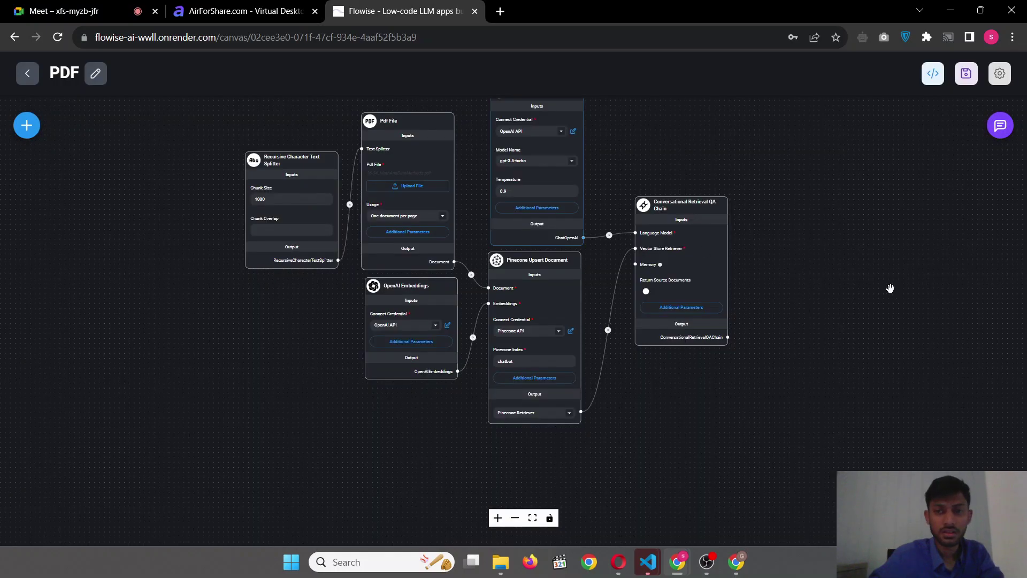
Open the PDF chatflow's test chat and examine the messages sent so far, highlighting the latest one
scroll(936, 219, down, 2)
click(1000, 125)
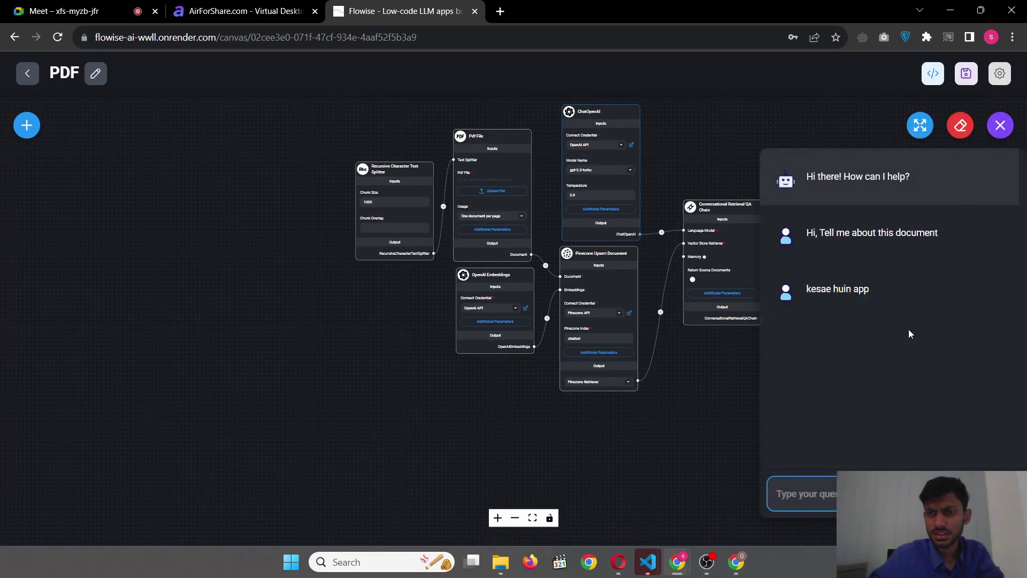
click(894, 293)
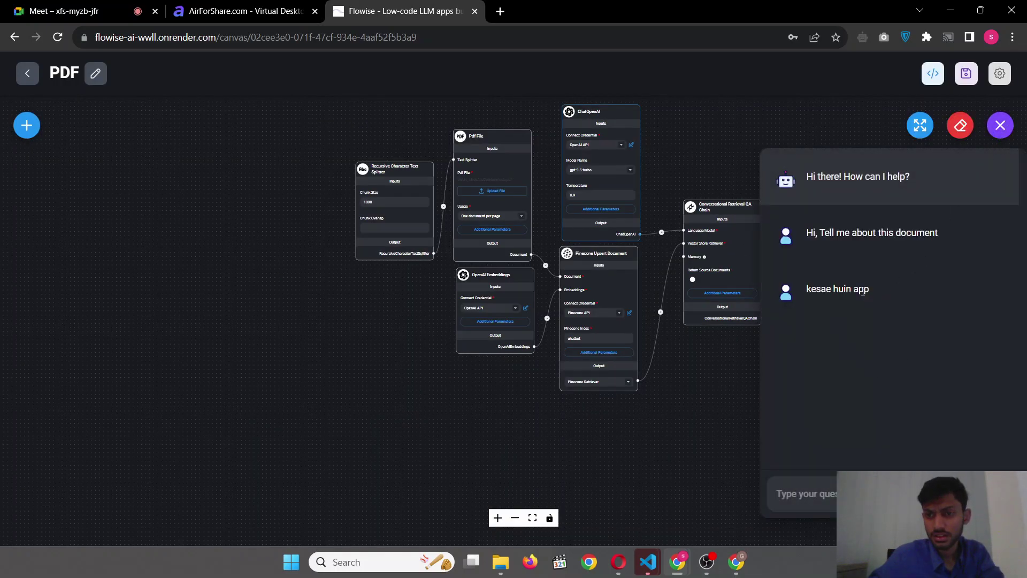
drag(811, 294, 902, 292)
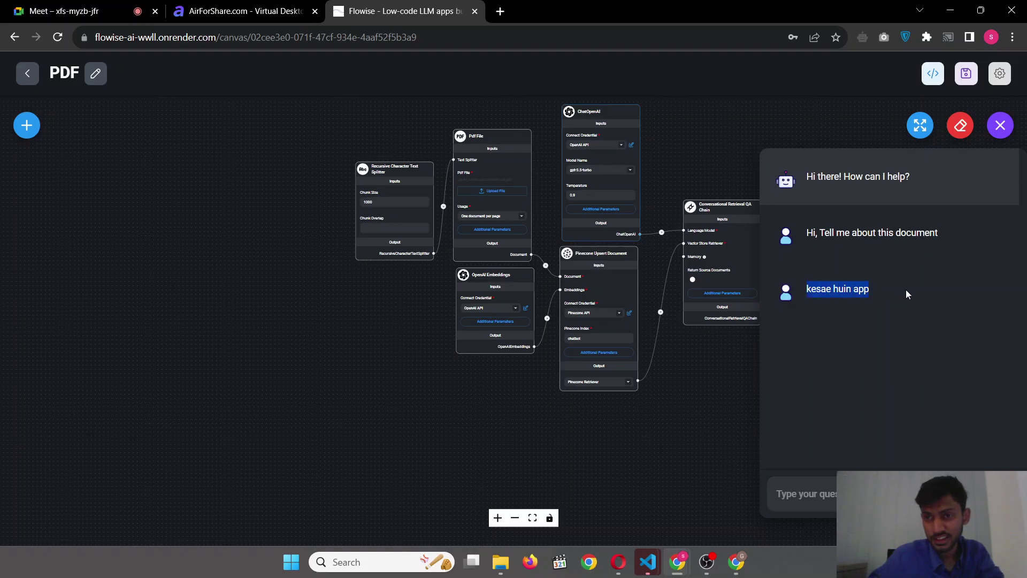
click(868, 388)
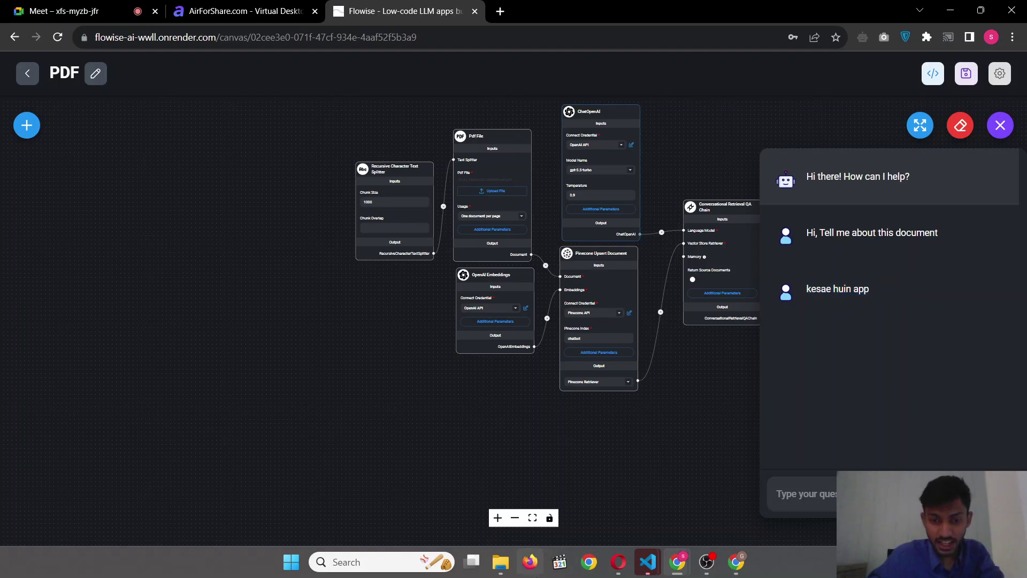
Clear all chat history from the PDF chatflow's test chat and confirm the deletion
click(500, 562)
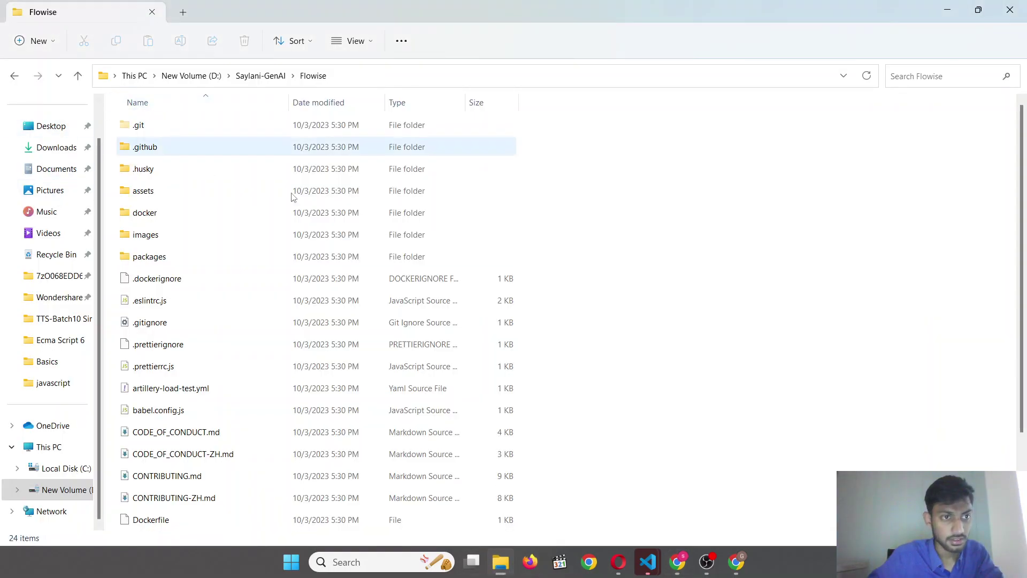
key(alt+Tab)
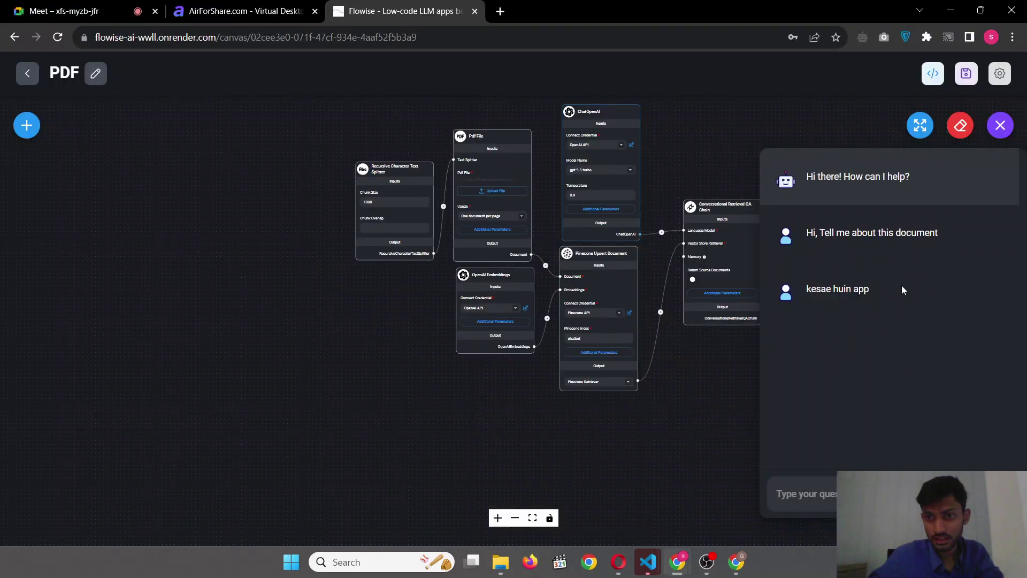
drag(890, 289, 883, 325)
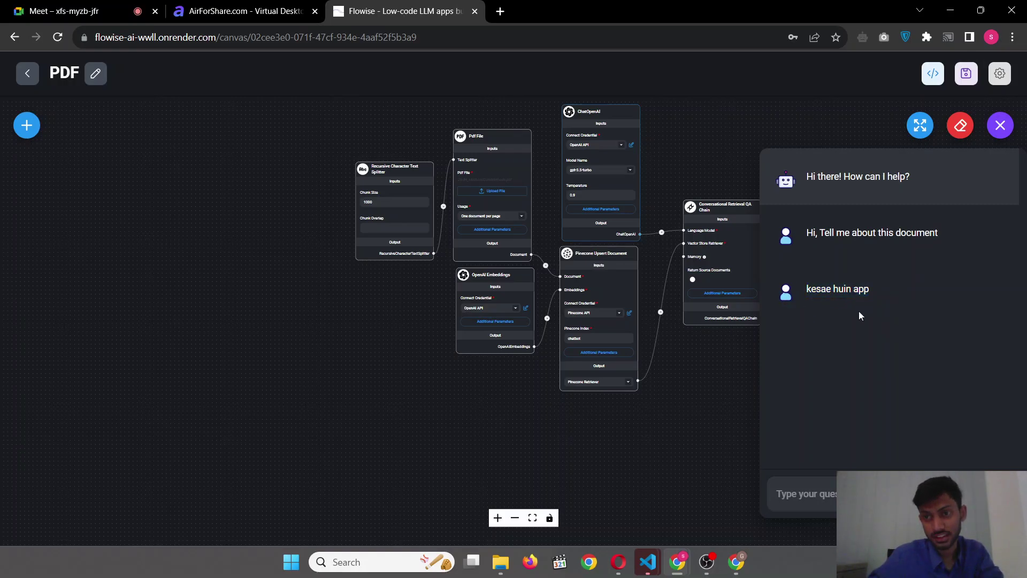
click(958, 129)
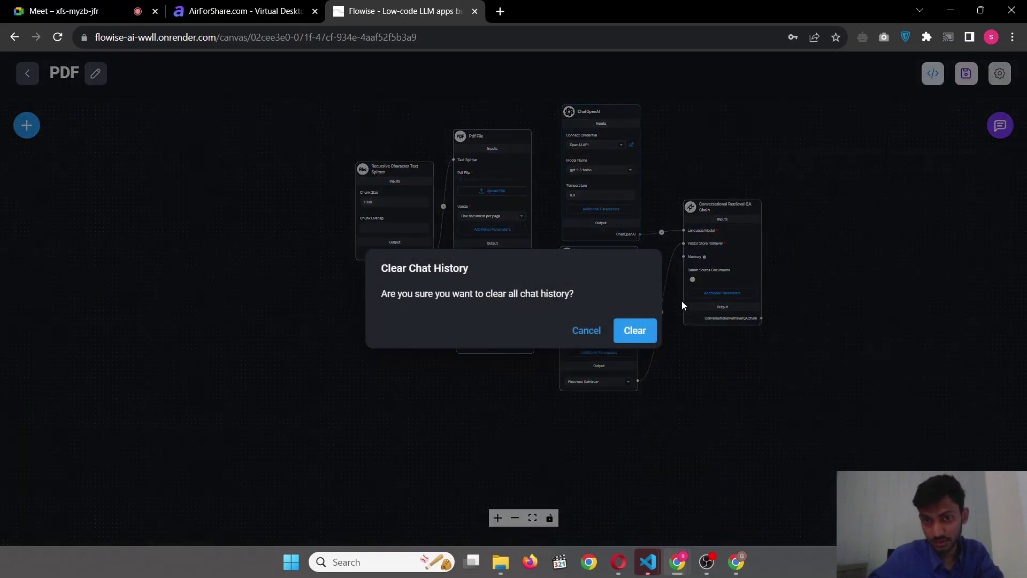
click(619, 329)
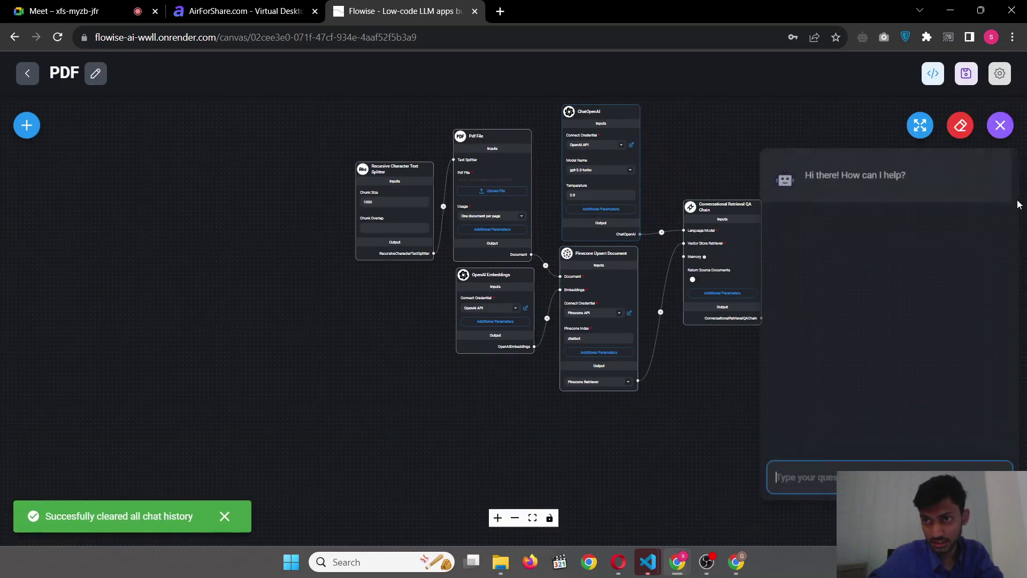